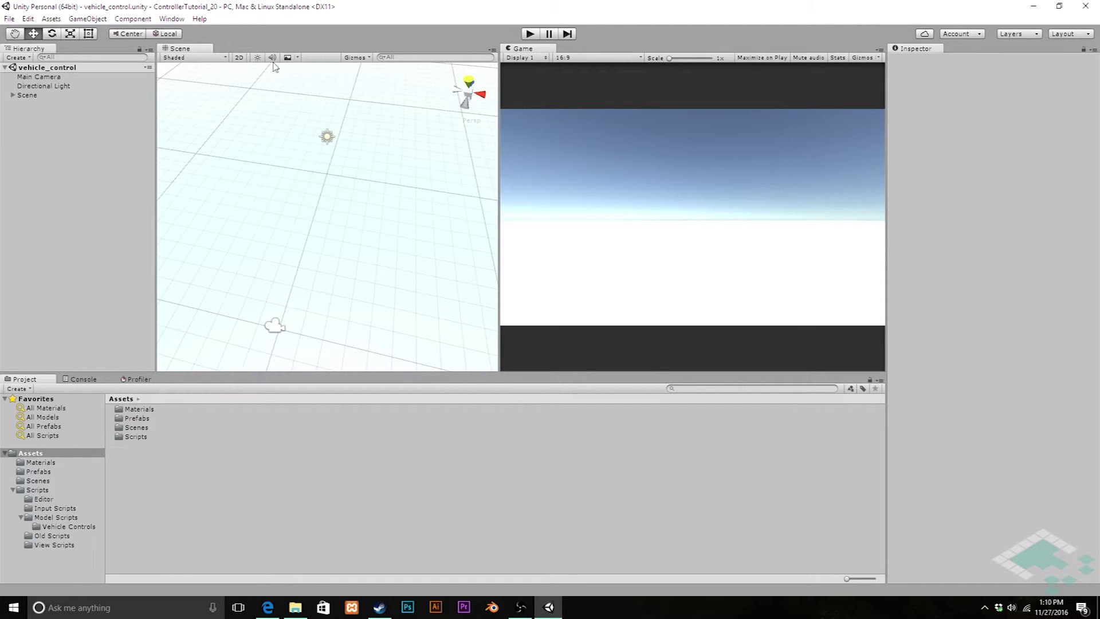
# Step: Create an empty GameObject and reset its Transform to the origin
pyautogui.click(88, 19)
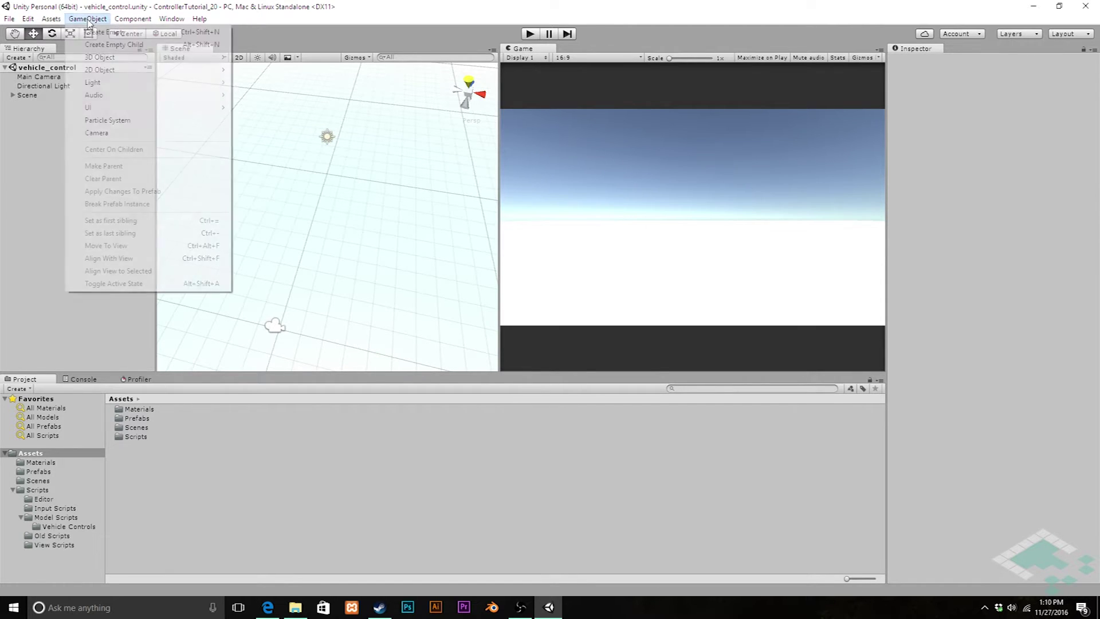
pyautogui.click(89, 32)
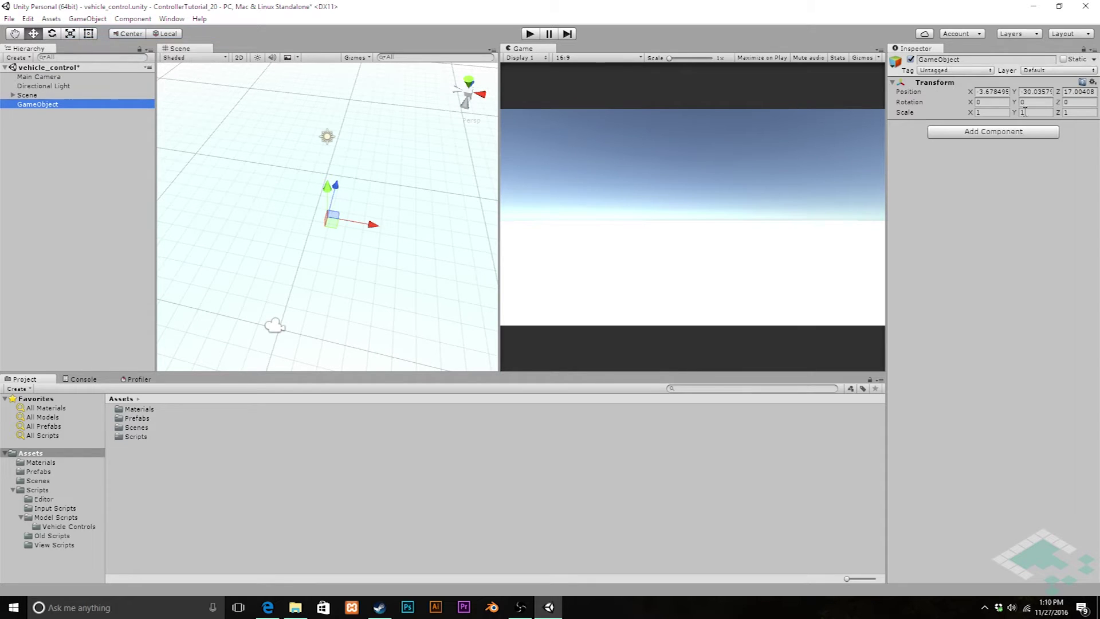
pyautogui.rightClick(938, 84)
pyautogui.click(953, 89)
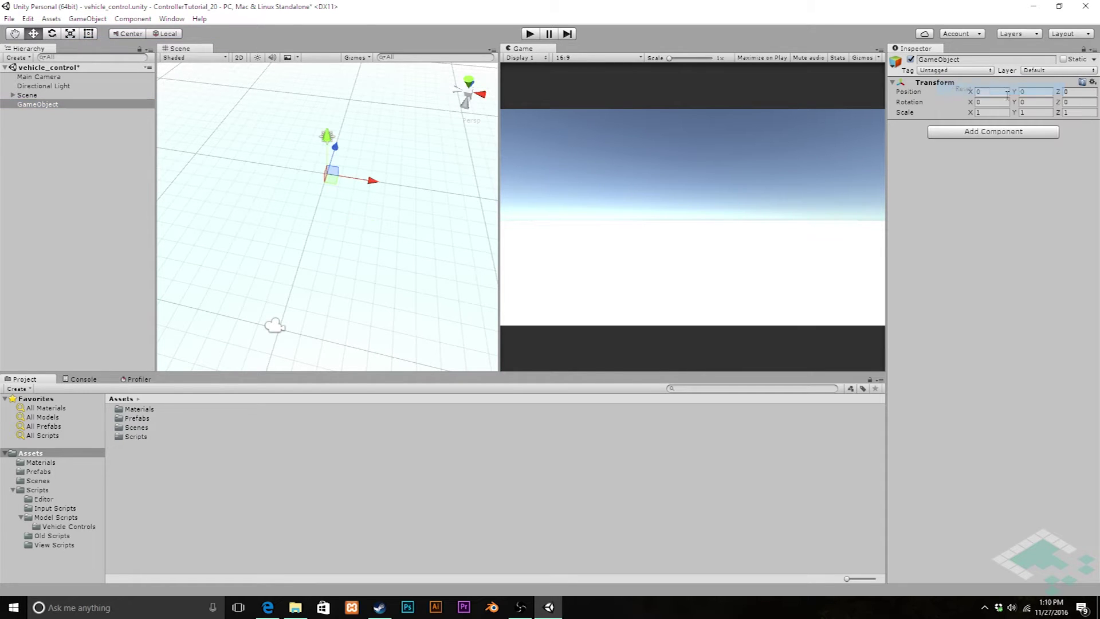
# Step: Name the new empty object 'Vehicle Character'
pyautogui.click(56, 105)
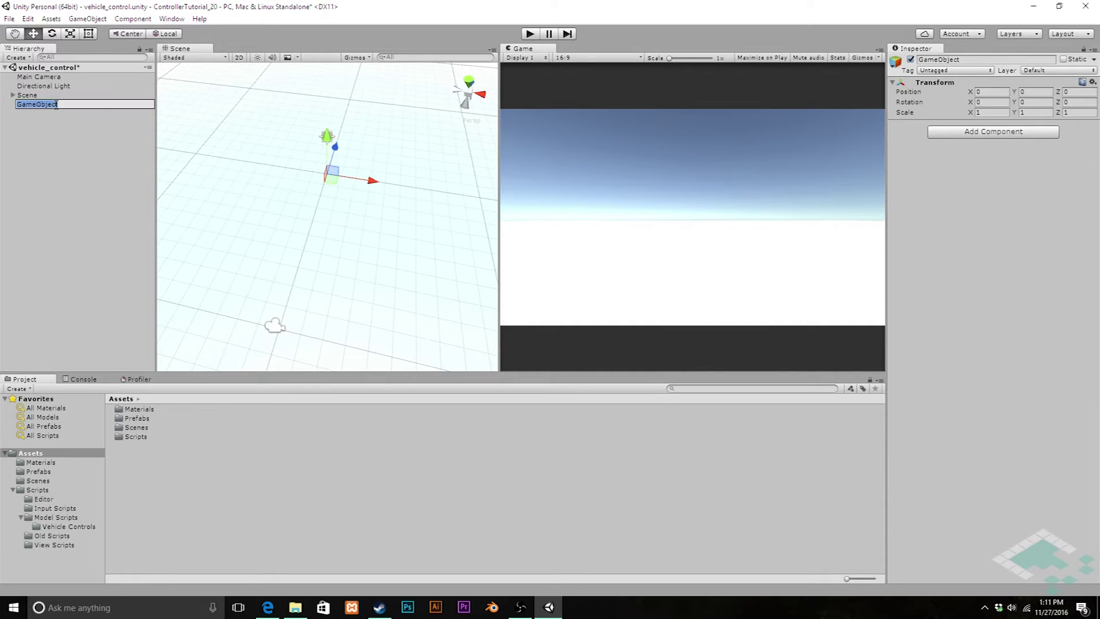
pyautogui.write('Vehicle Character')
pyautogui.press('Return')
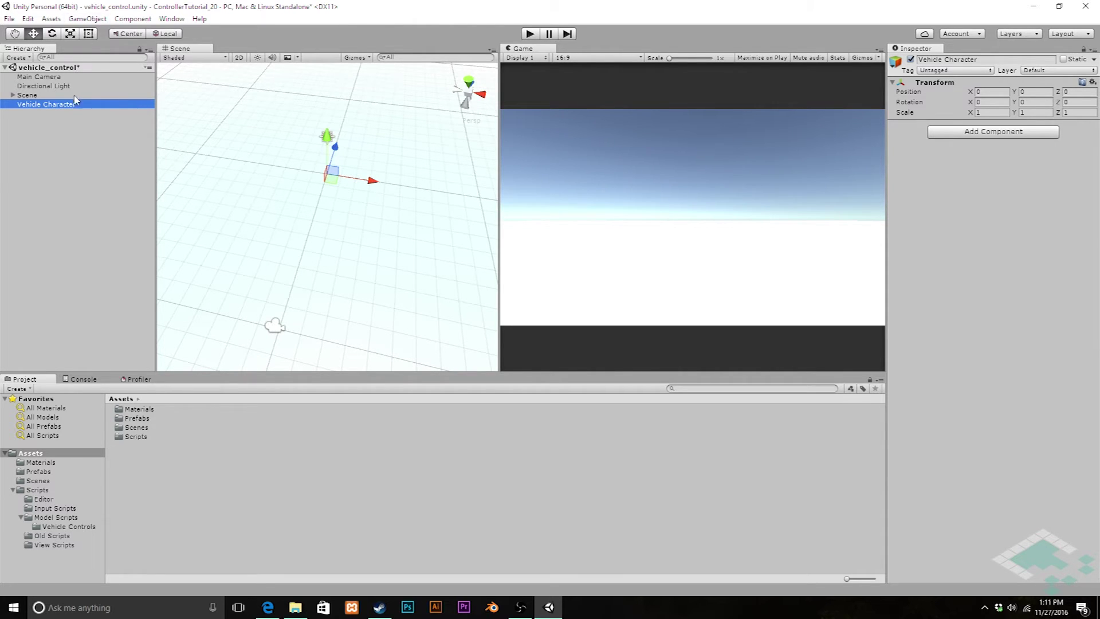
# Step: Add a 3D Cube as a child of Vehicle Character
pyautogui.rightClick(50, 106)
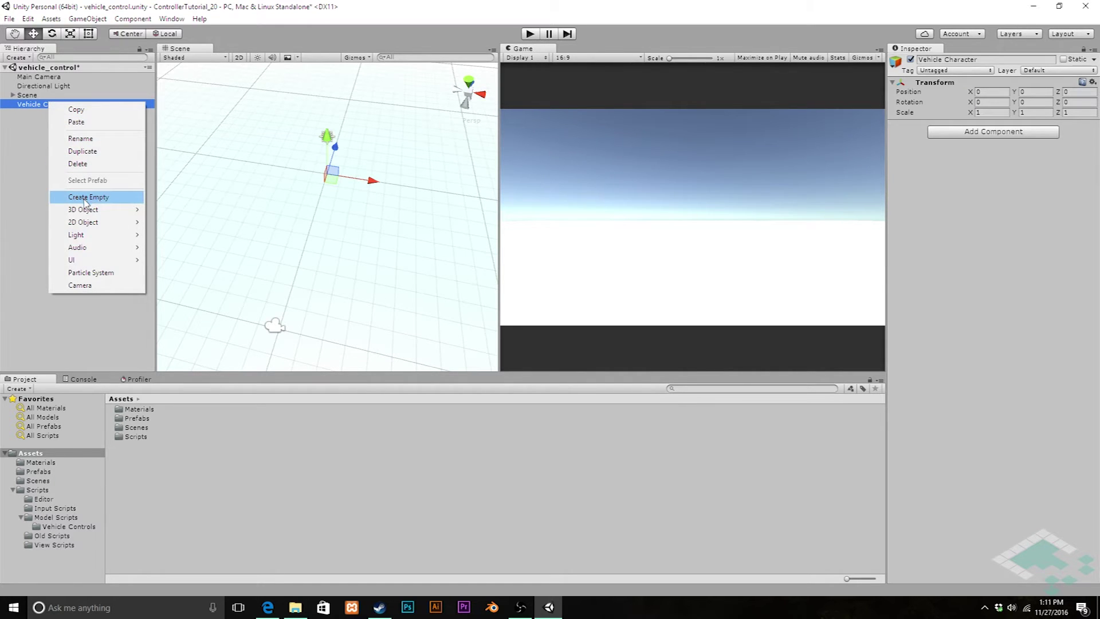
pyautogui.moveTo(82, 212)
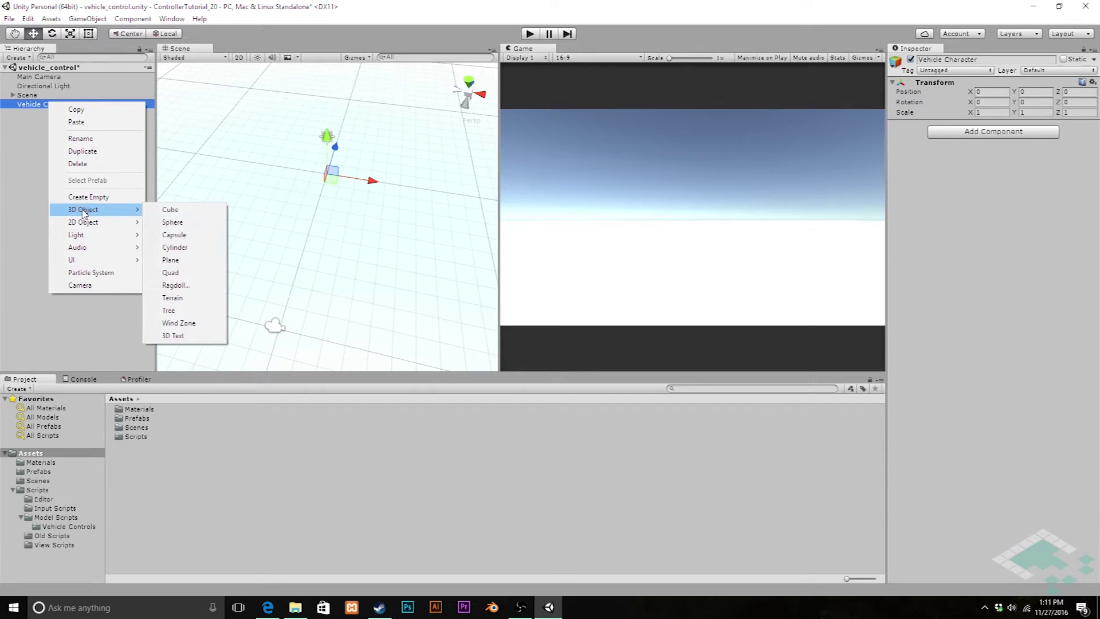
pyautogui.click(170, 212)
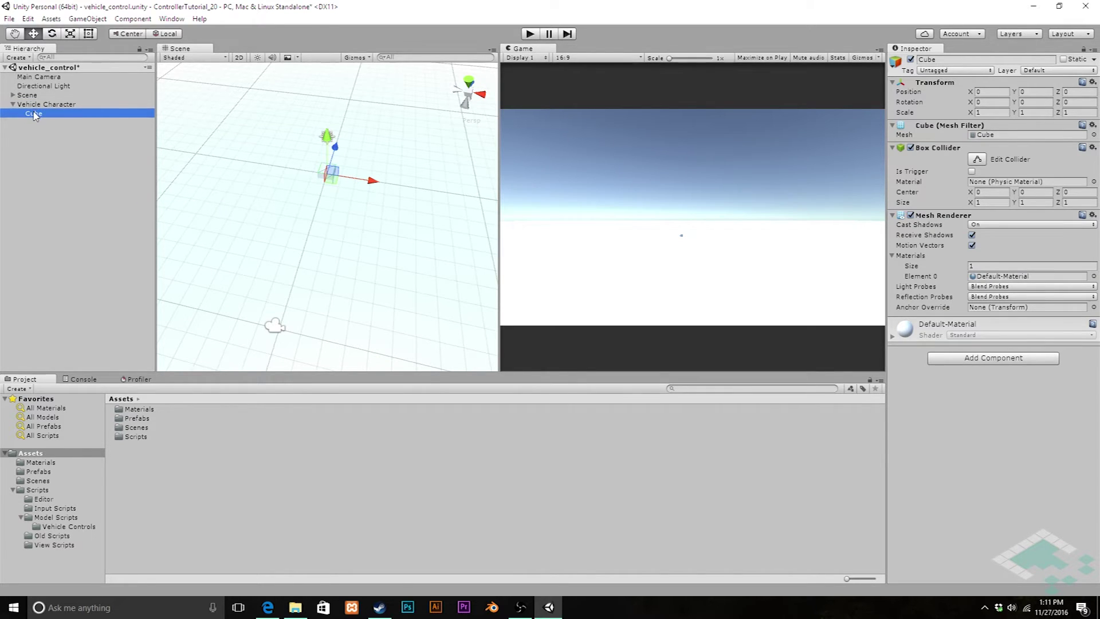
# Step: Rename the cube 'Vehicle Model' and reselect Vehicle Character
pyautogui.click(34, 113)
pyautogui.write('Veh')
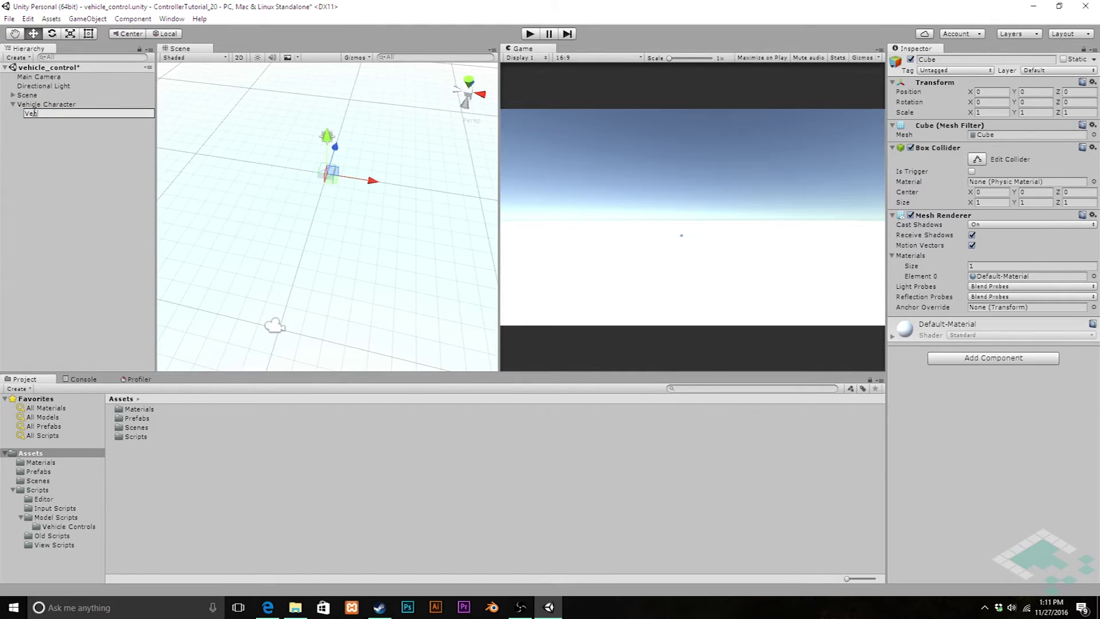
pyautogui.write('icle Model')
pyautogui.press('Return')
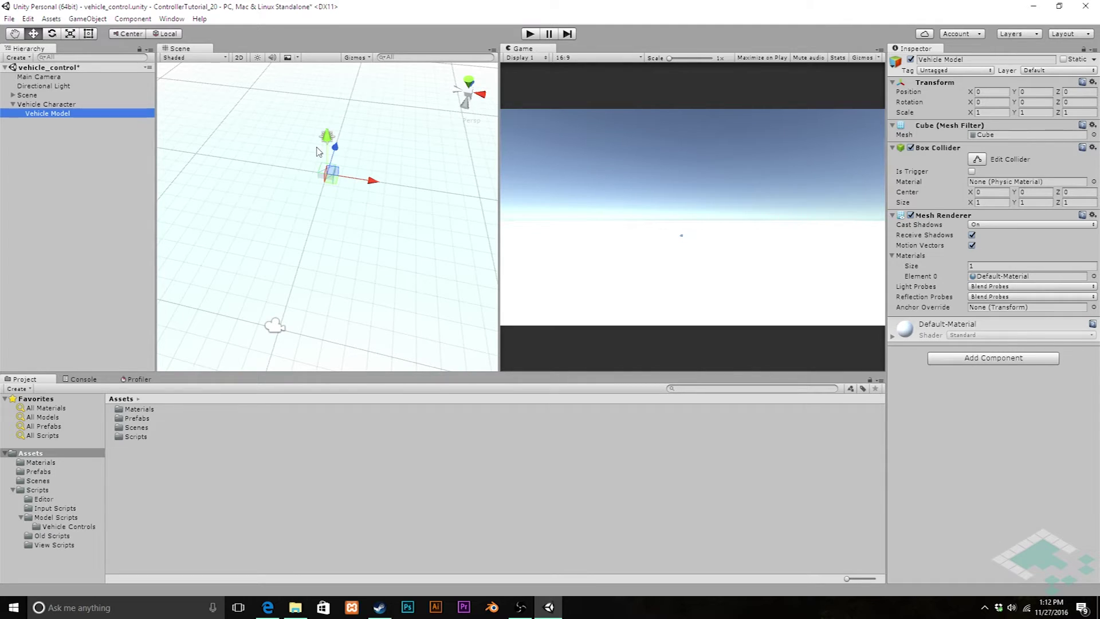
pyautogui.click(44, 105)
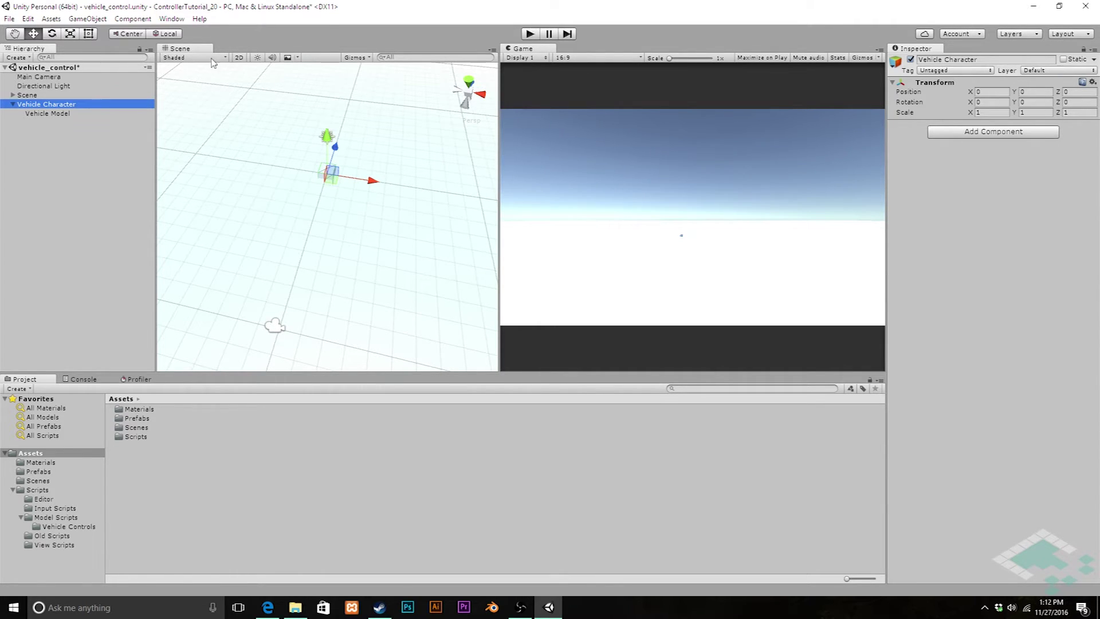
# Step: Set Vehicle Model's scale to 1.5, 0.5, 2.5
pyautogui.scroll(2, 309, 212)
pyautogui.scroll(1, 310, 212)
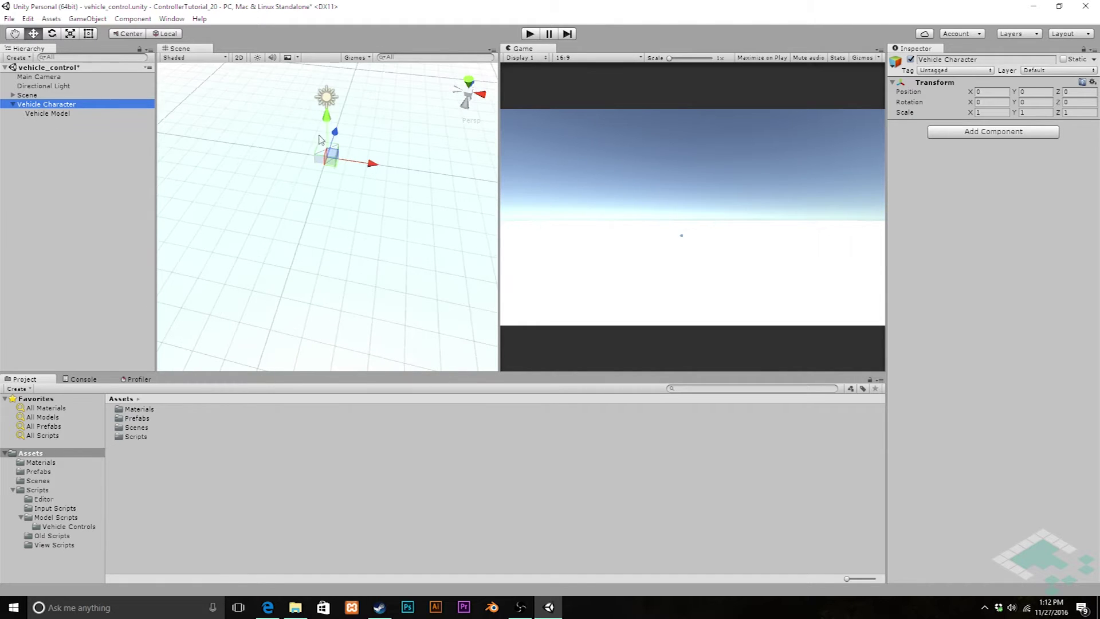
pyautogui.click(71, 113)
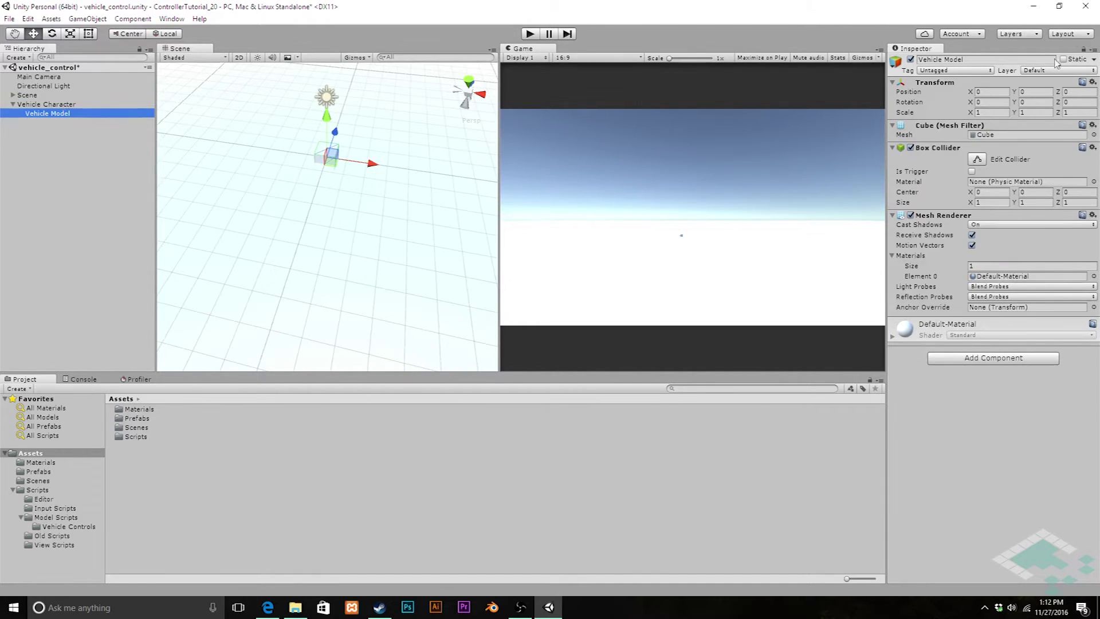
pyautogui.click(990, 112)
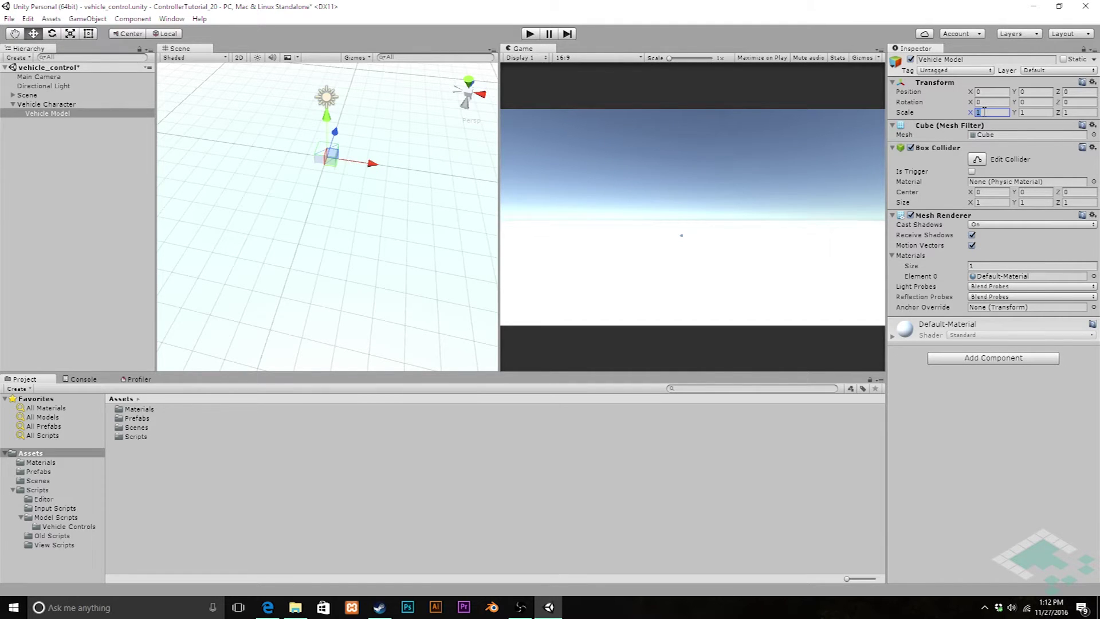
pyautogui.write('.5')
pyautogui.click(1037, 112)
pyautogui.write('2')
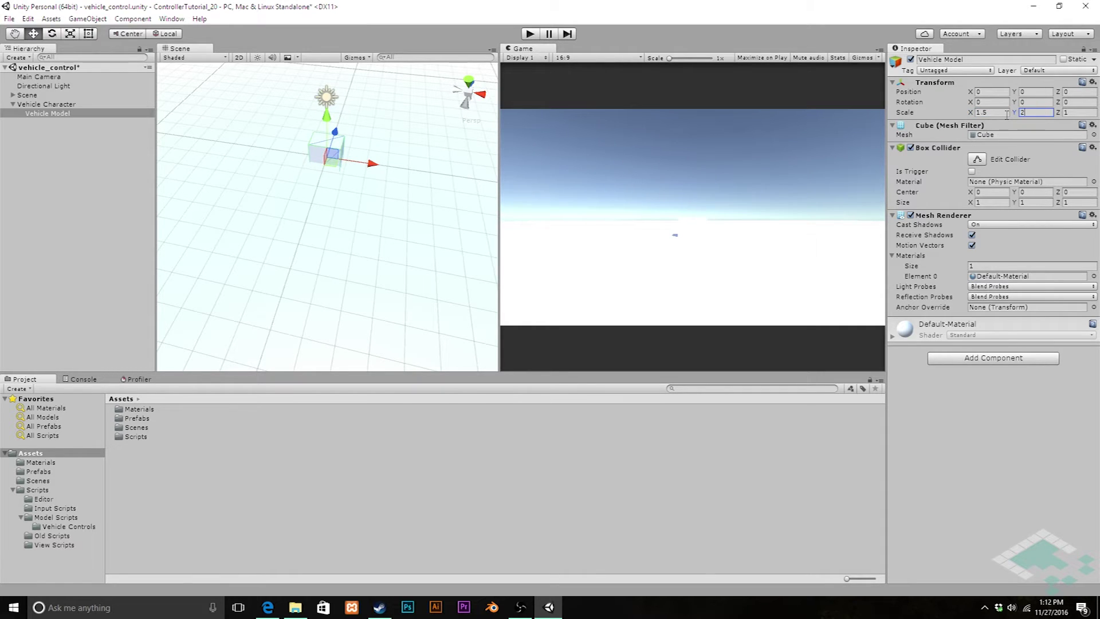
pyautogui.press('BackSpace')
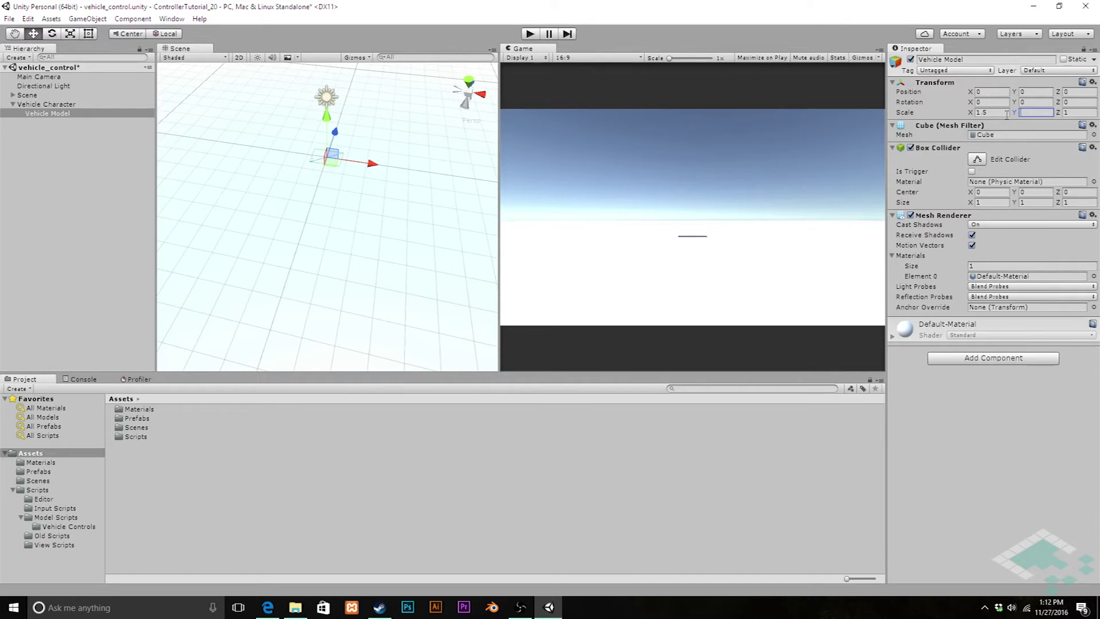
pyautogui.write('.5')
pyautogui.click(1062, 112)
pyautogui.write('2')
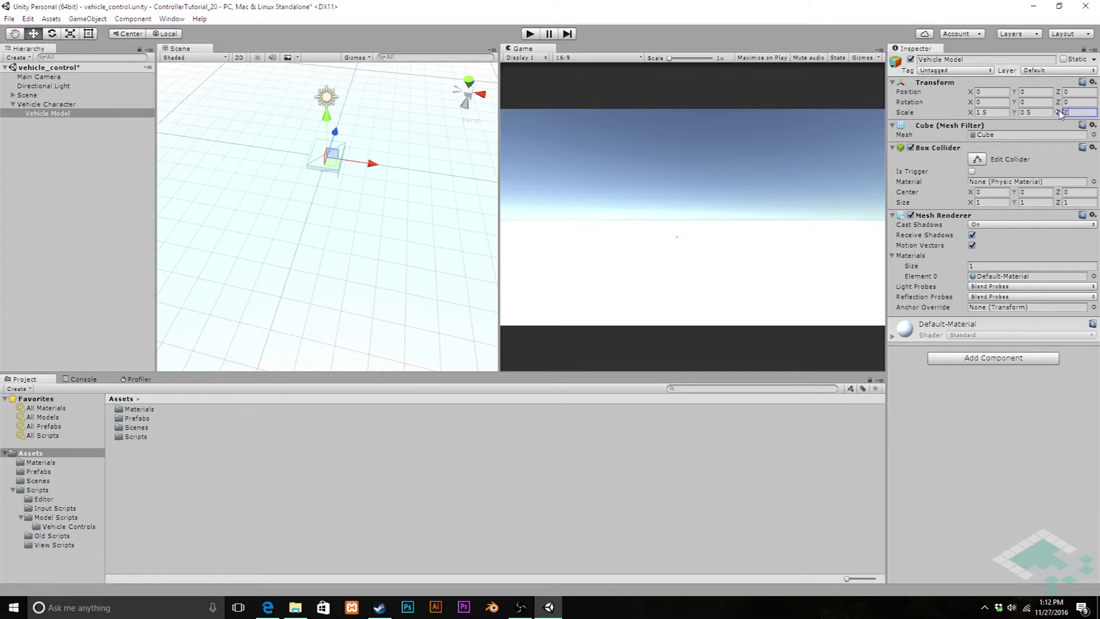
pyautogui.write('.5')
# Step: Raise Vehicle Model to a Y position of 0.25
pyautogui.click(1028, 93)
pyautogui.moveTo(1028, 95); pyautogui.dragTo(1002, 94)
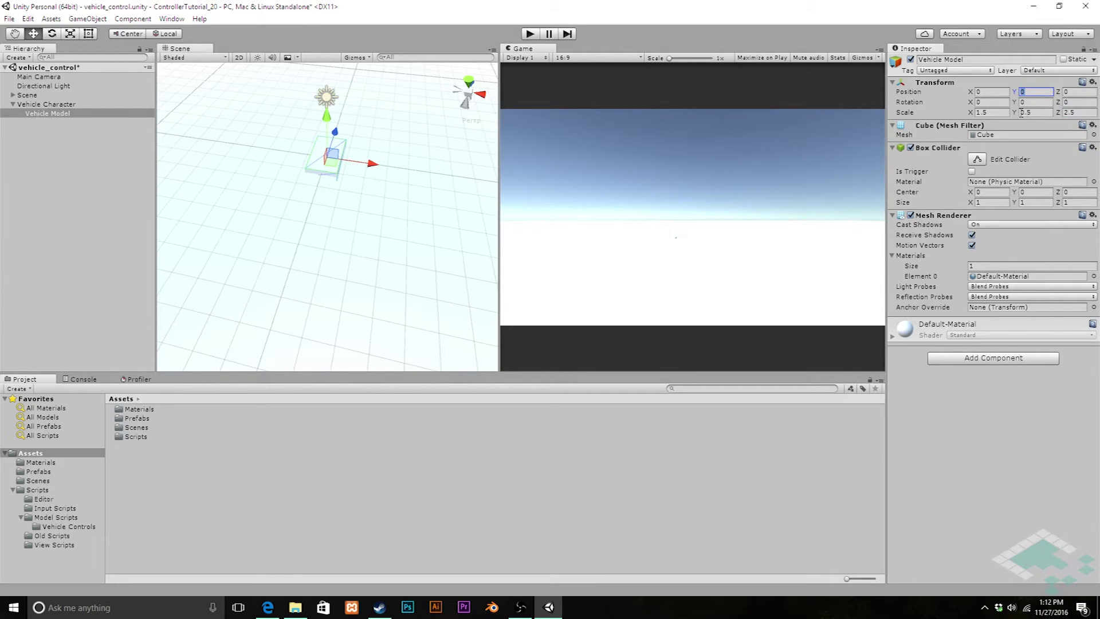
pyautogui.click(1032, 91)
pyautogui.write('.25')
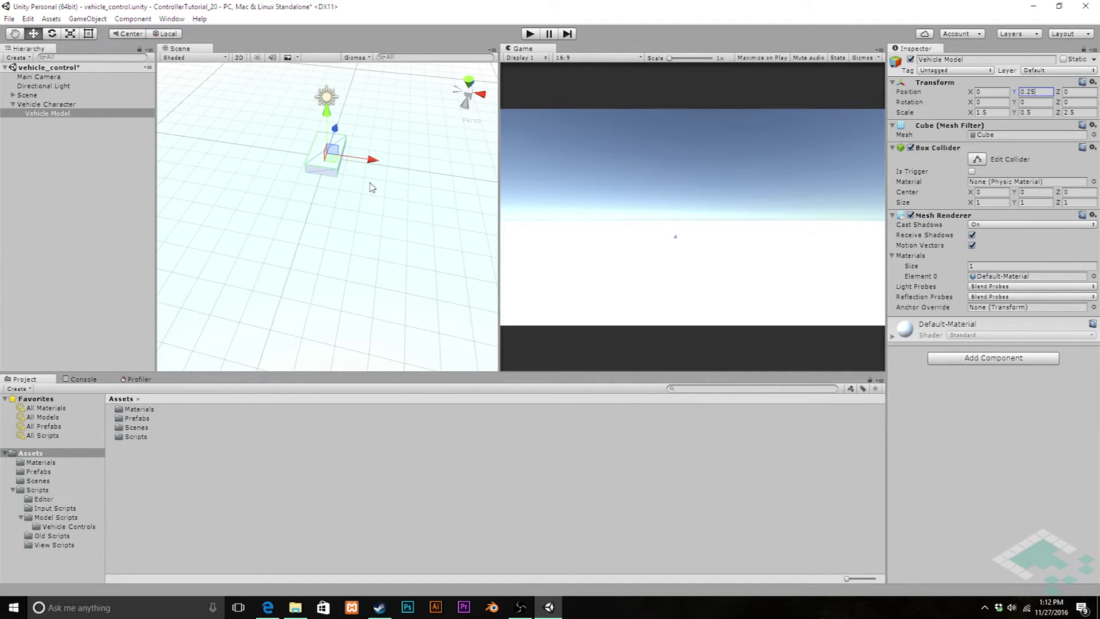
pyautogui.keyDown('alt'); pyautogui.moveTo(373, 196); pyautogui.dragTo(441, 115); pyautogui.keyUp('alt')
# Step: Frame Vehicle Model and orbit the perspective Scene view to see the flat block at an angle
pyautogui.click(466, 100)
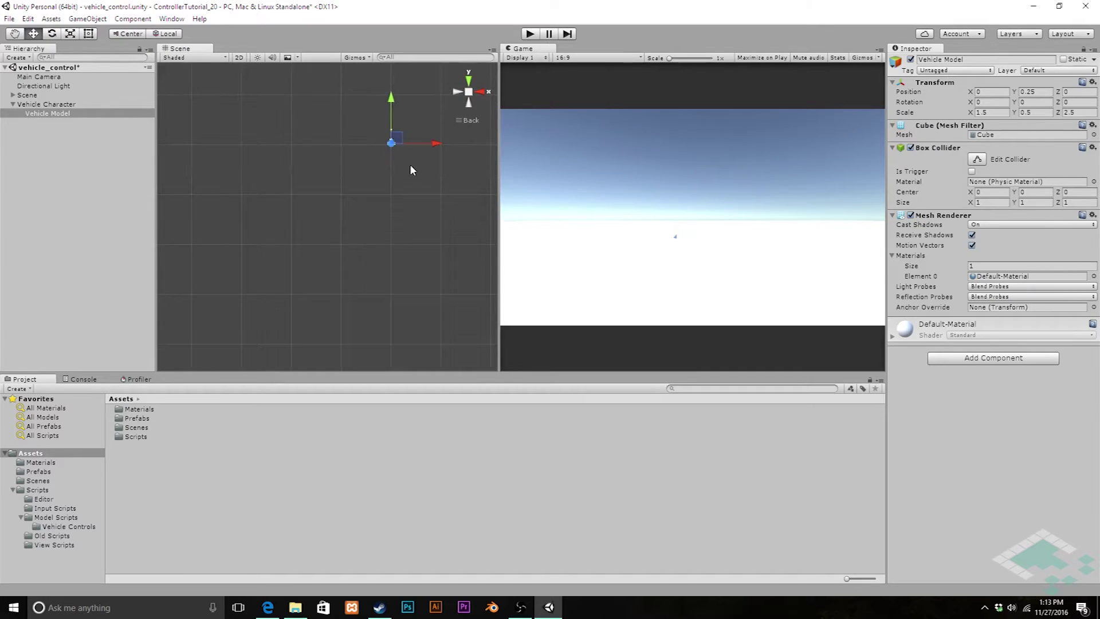
pyautogui.moveTo(419, 164); pyautogui.dragTo(367, 225, button='middle')
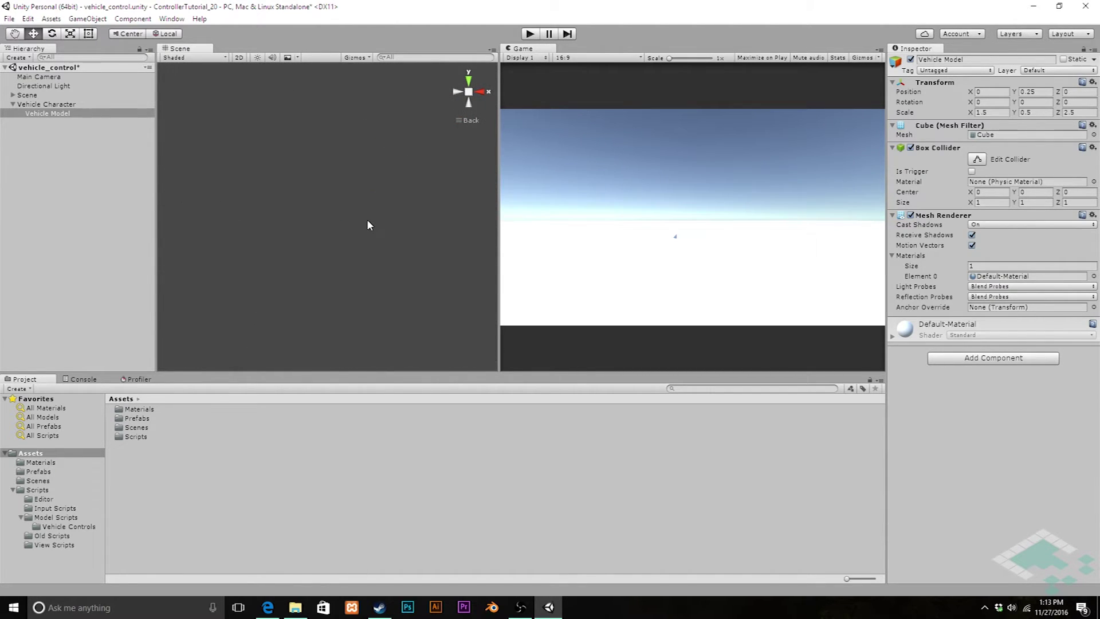
pyautogui.press('f')
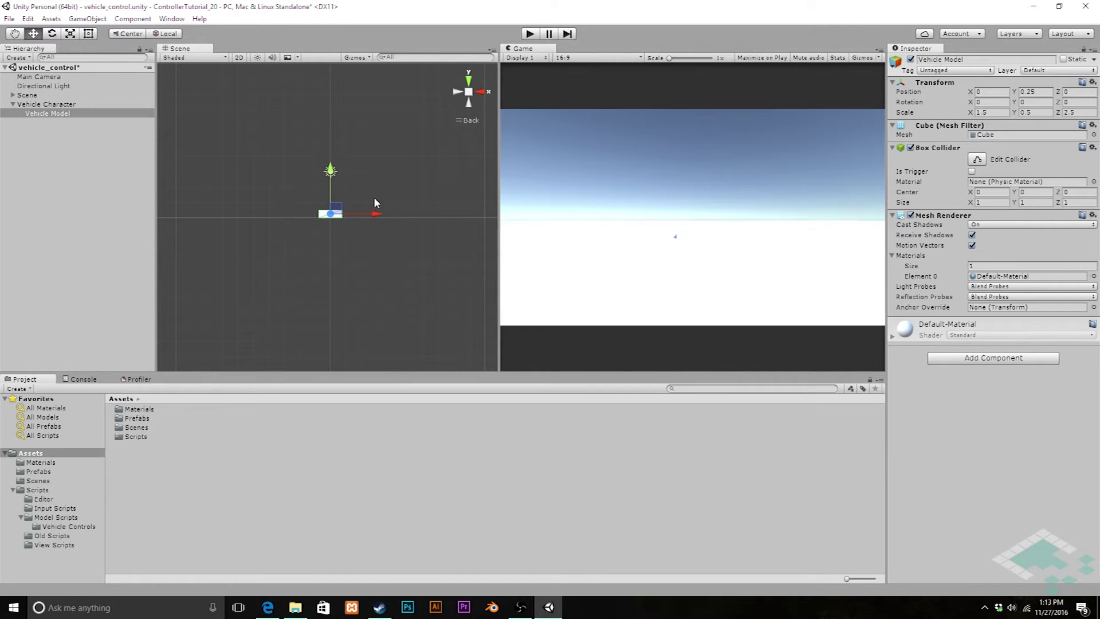
pyautogui.keyDown('alt'); pyautogui.moveTo(375, 203); pyautogui.dragTo(327, 234); pyautogui.keyUp('alt')
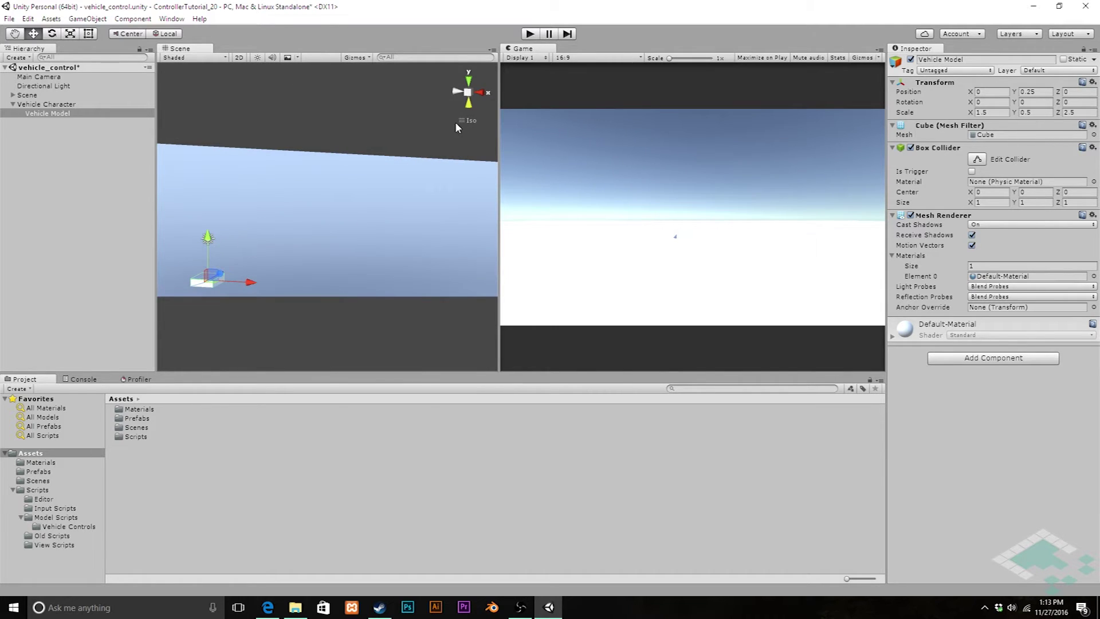
pyautogui.click(457, 121)
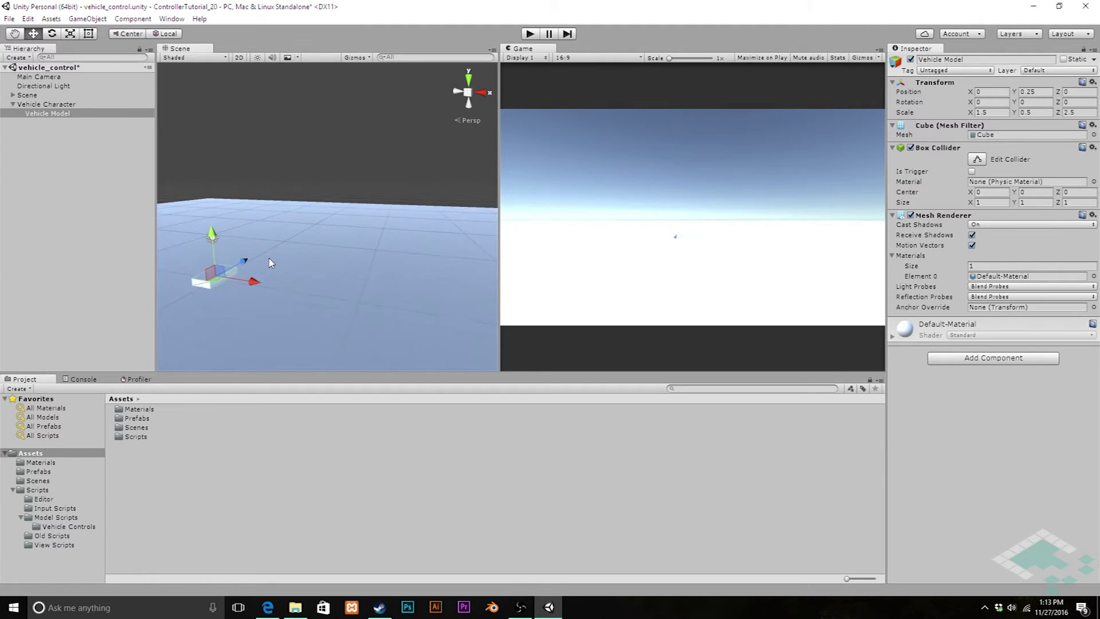
pyautogui.keyDown('alt'); pyautogui.moveTo(271, 263); pyautogui.dragTo(351, 282); pyautogui.keyUp('alt')
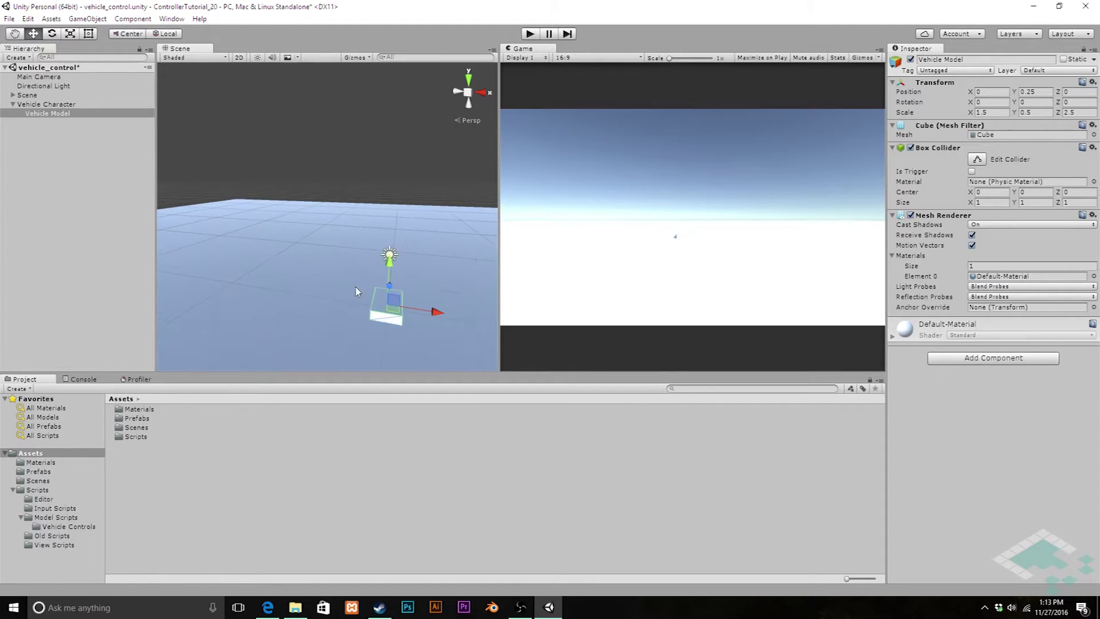
pyautogui.moveTo(431, 333); pyautogui.dragTo(325, 287, button='middle')
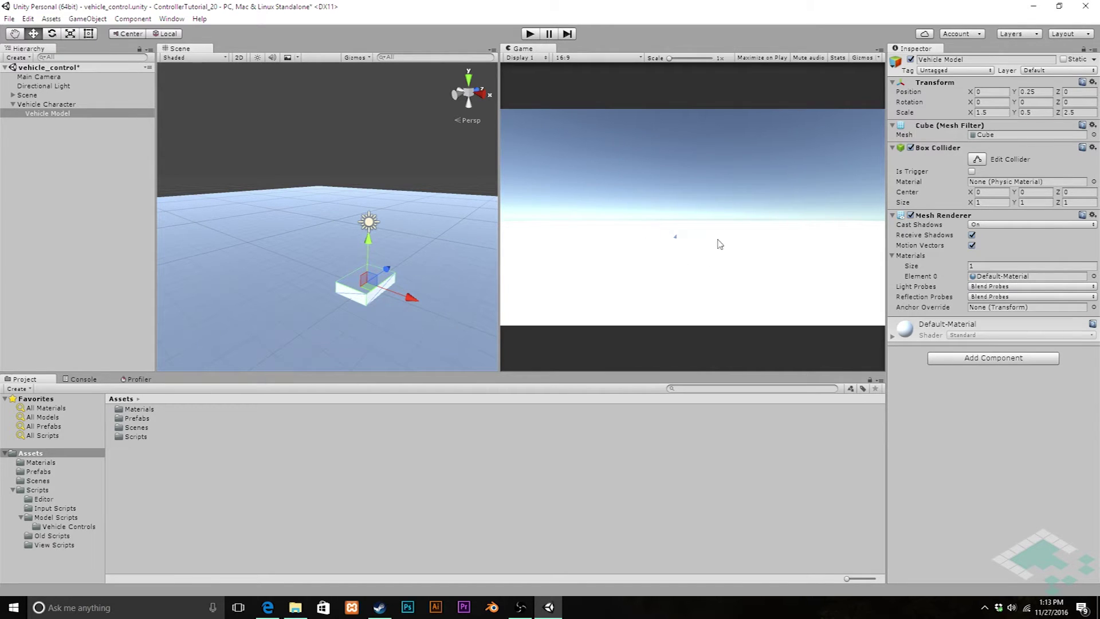
# Step: Create a new material named 'Vehicle' in the Materials folder
pyautogui.doubleClick(143, 410)
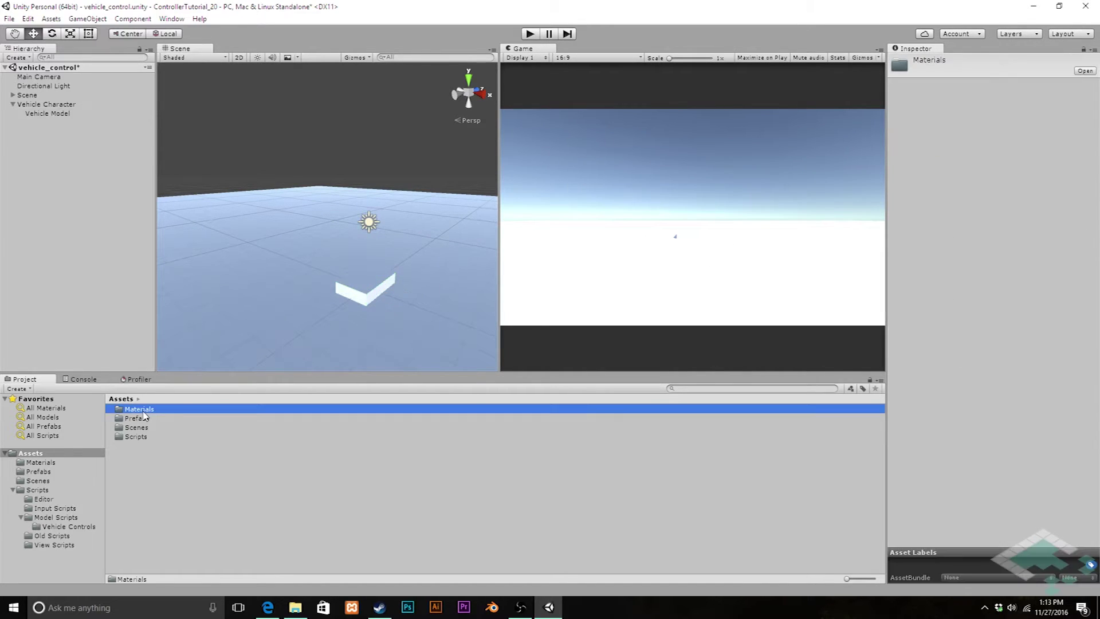
pyautogui.rightClick(150, 497)
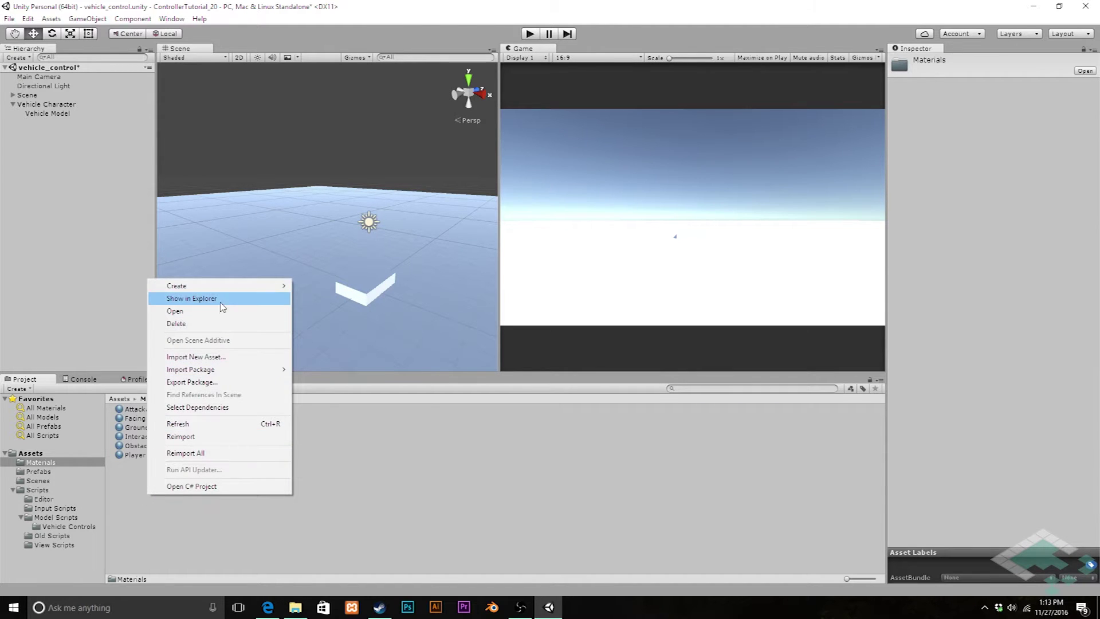
pyautogui.moveTo(223, 290)
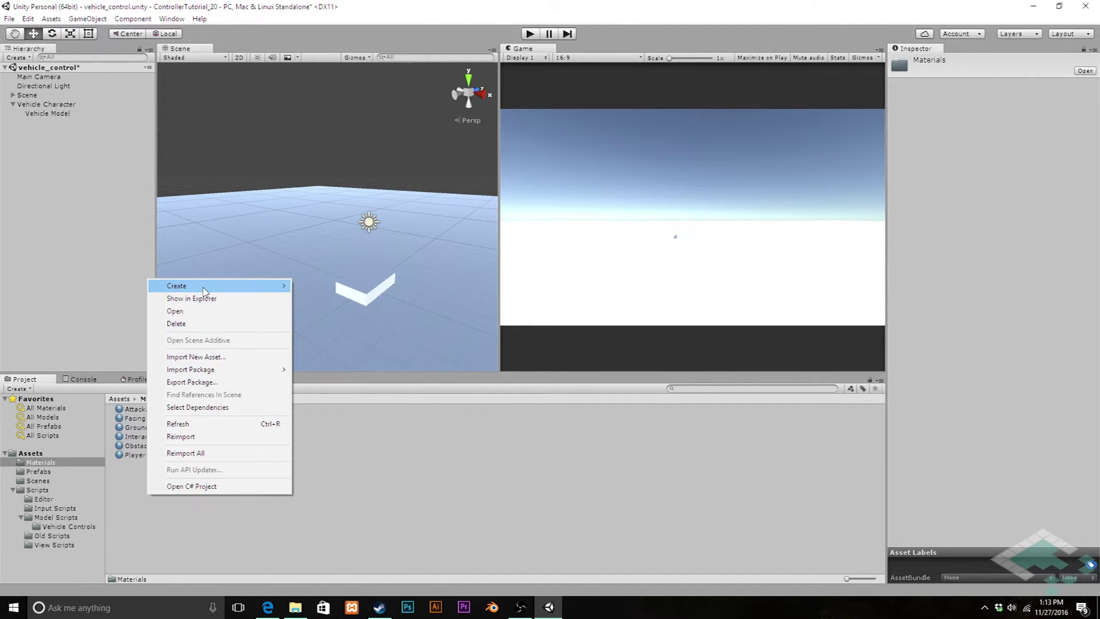
pyautogui.click(320, 402)
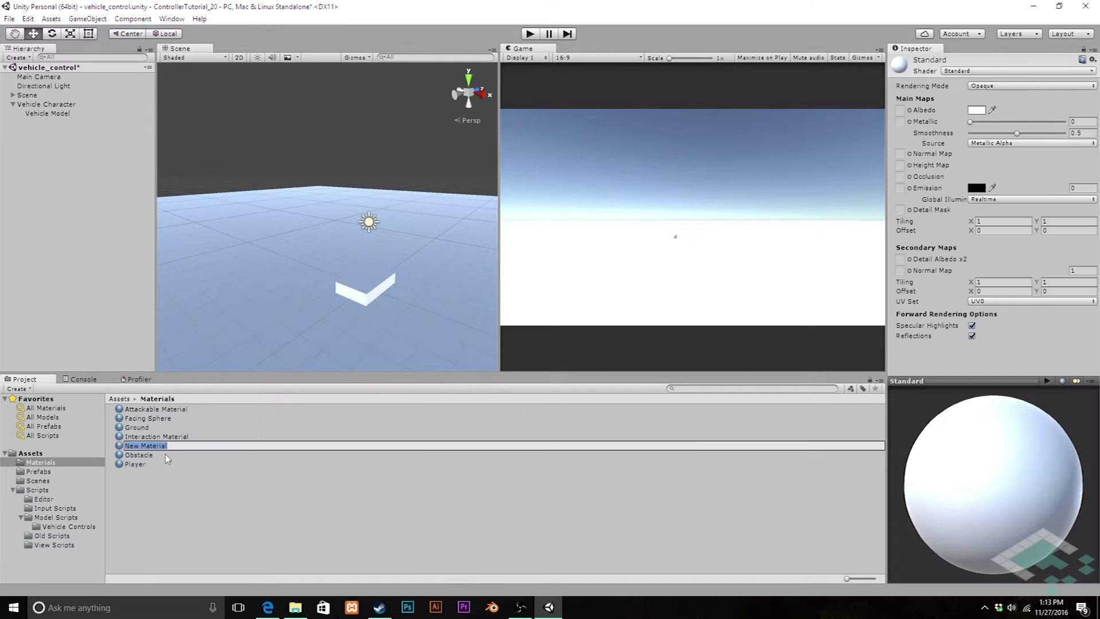
pyautogui.write('Vehicle')
pyautogui.press('Return')
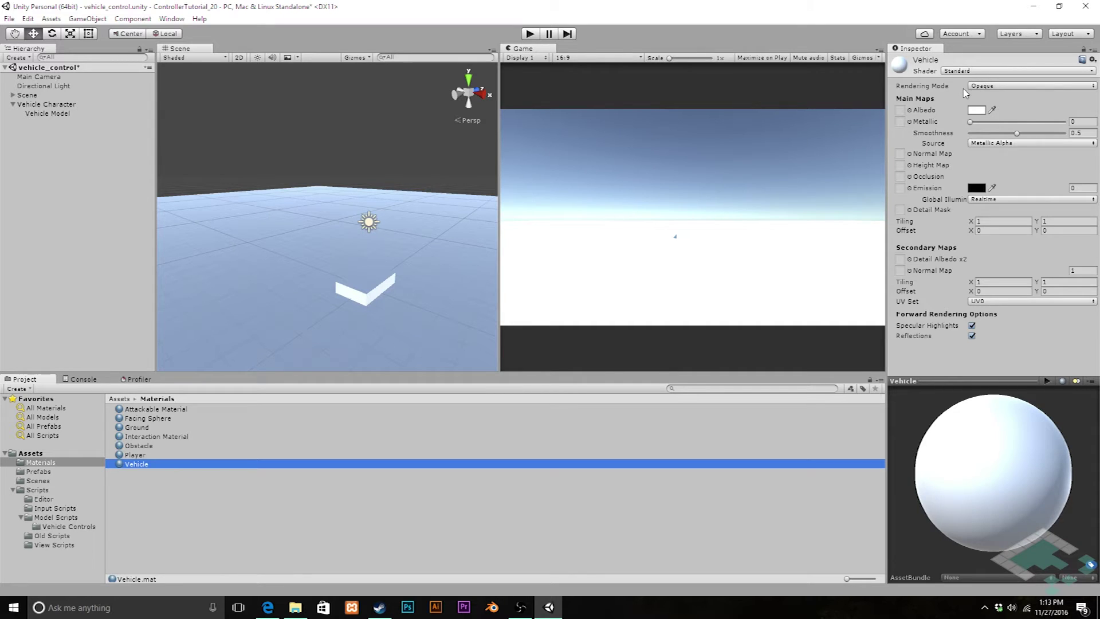
# Step: Set the Vehicle material's albedo to mint green (00FFA0)
pyautogui.click(979, 110)
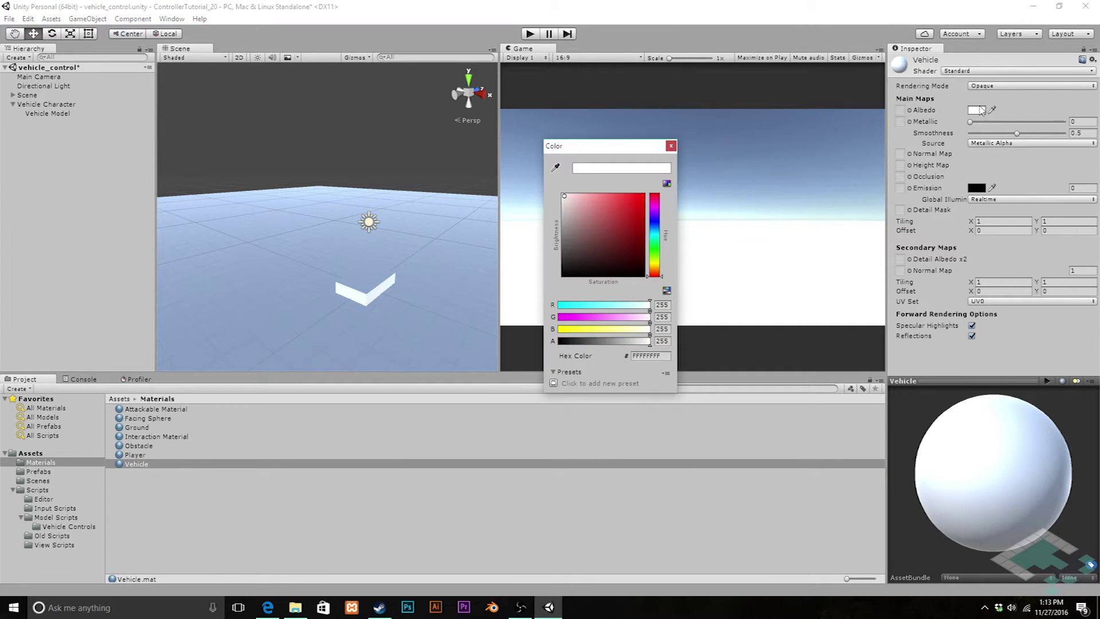
pyautogui.moveTo(654, 252); pyautogui.dragTo(649, 191)
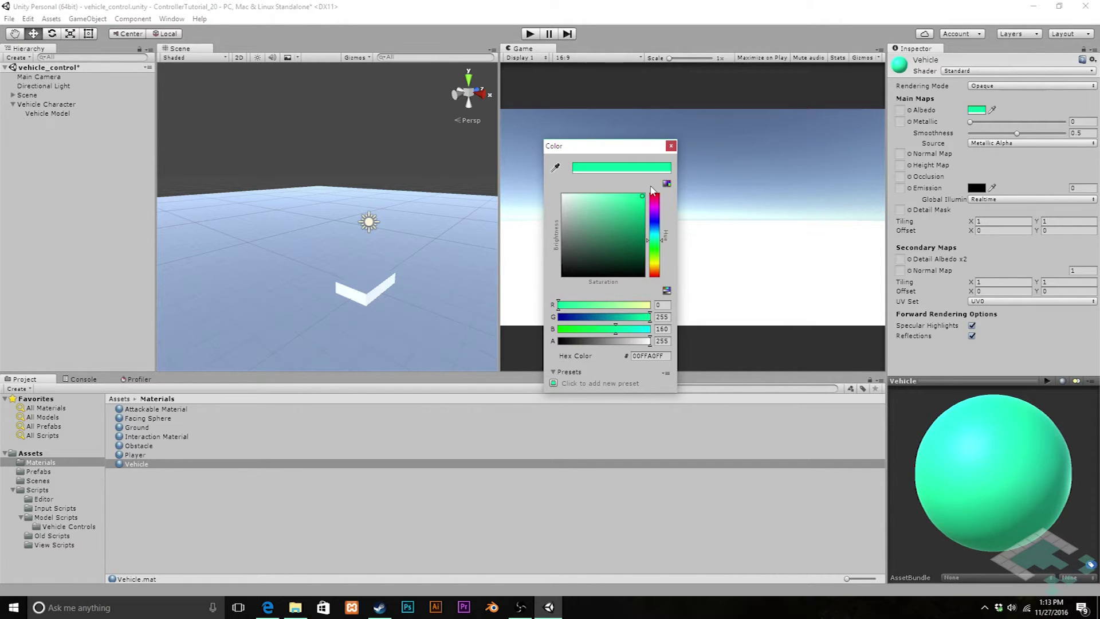
pyautogui.click(672, 146)
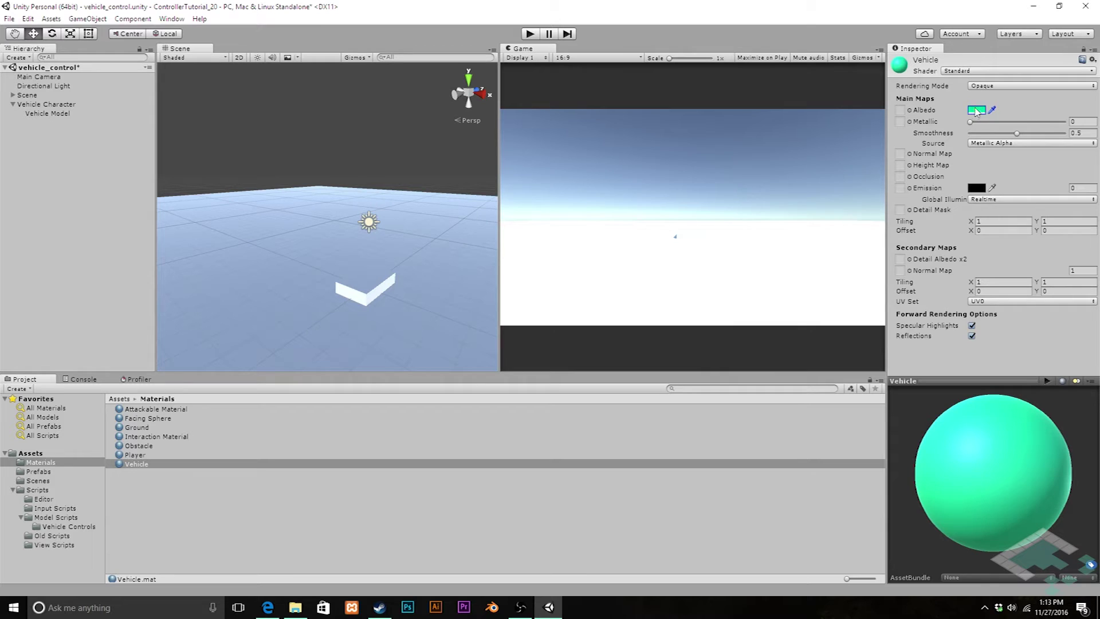
# Step: Set Vehicle smoothness to 0.769 and apply the material to Vehicle Model
pyautogui.moveTo(1019, 137); pyautogui.dragTo(1041, 138)
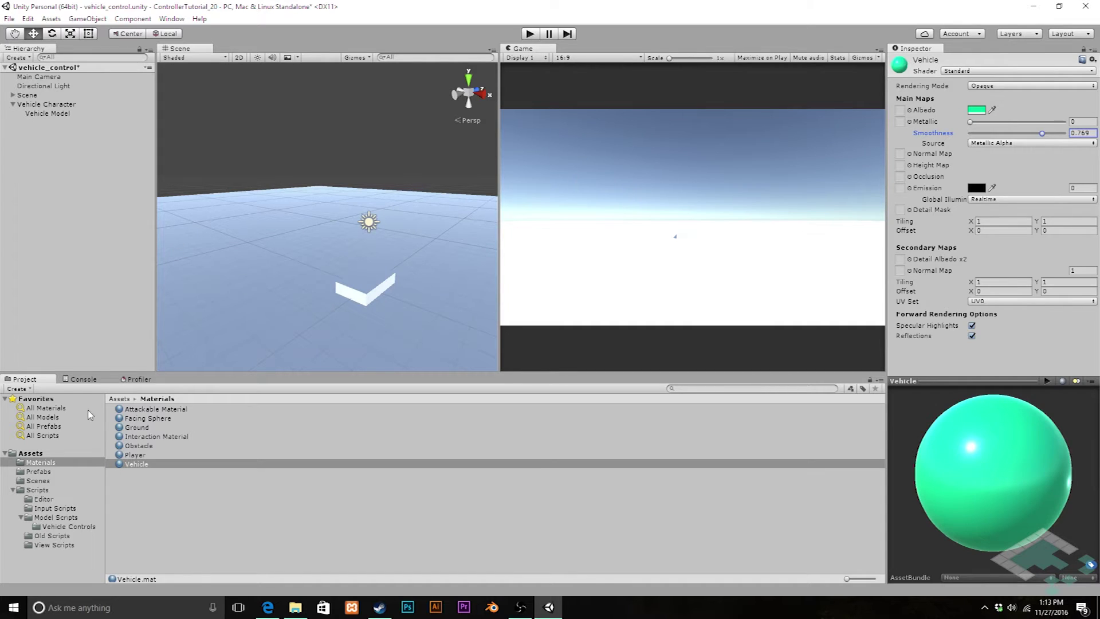
pyautogui.moveTo(136, 472); pyautogui.dragTo(366, 282)
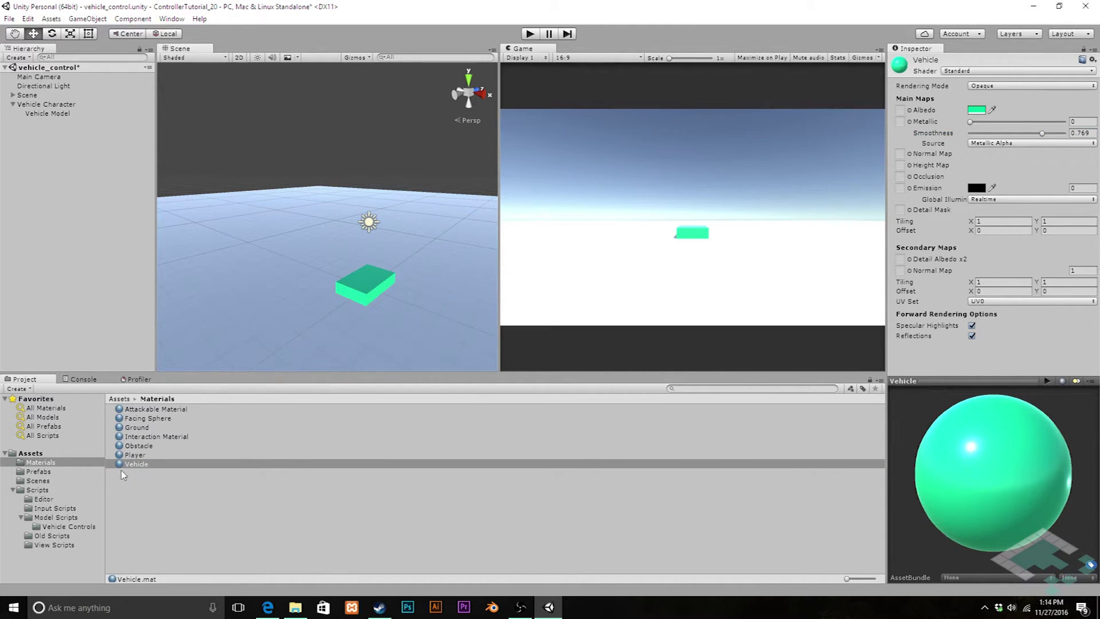
pyautogui.click(137, 465)
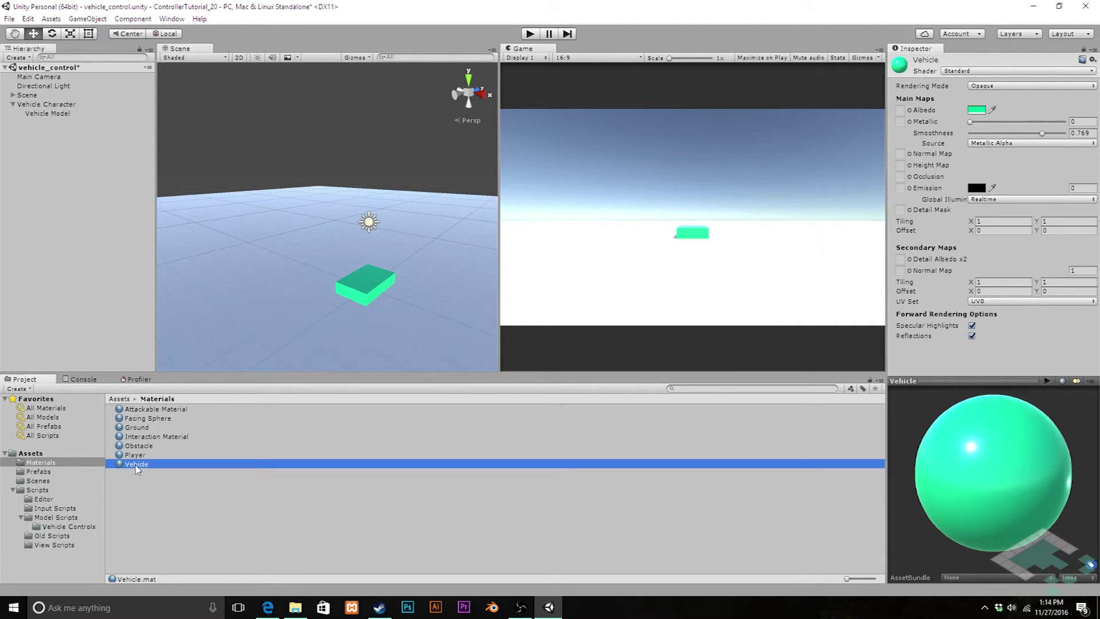
pyautogui.moveTo(137, 469); pyautogui.dragTo(51, 106)
# Step: Select Vehicle Model to show its Vehicle material in the Inspector
pyautogui.click(56, 108)
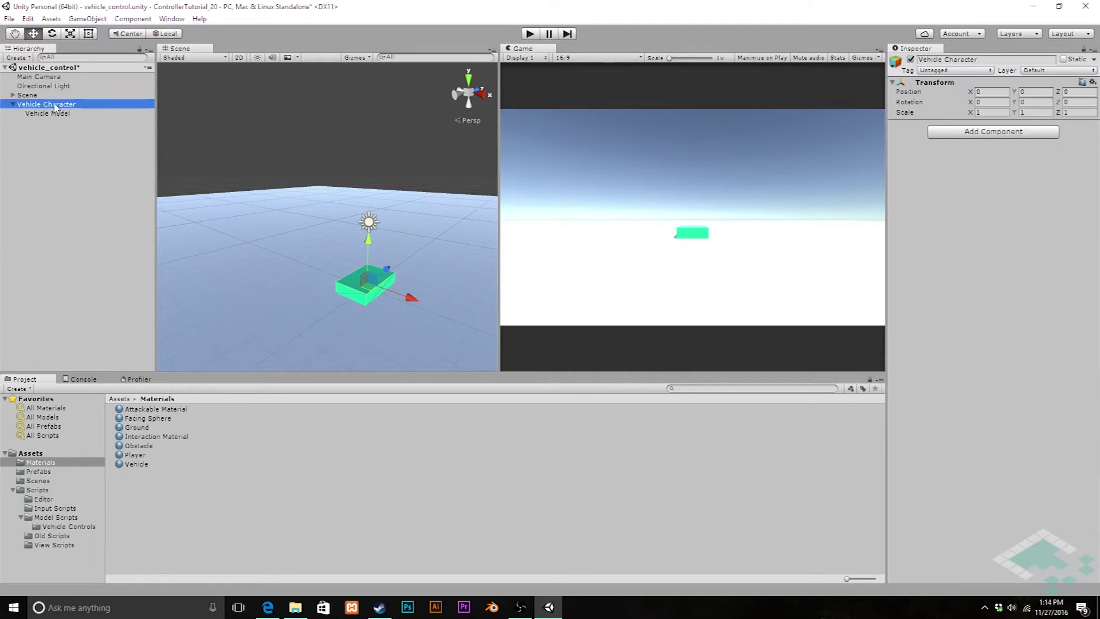
pyautogui.click(60, 114)
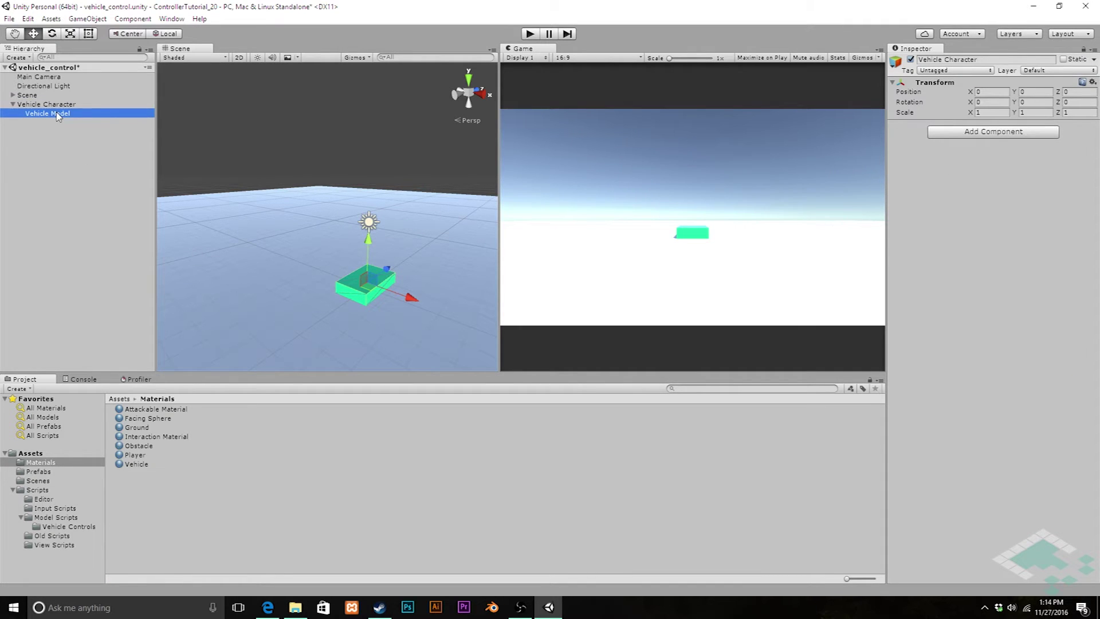
pyautogui.scroll(-5, 298, 279)
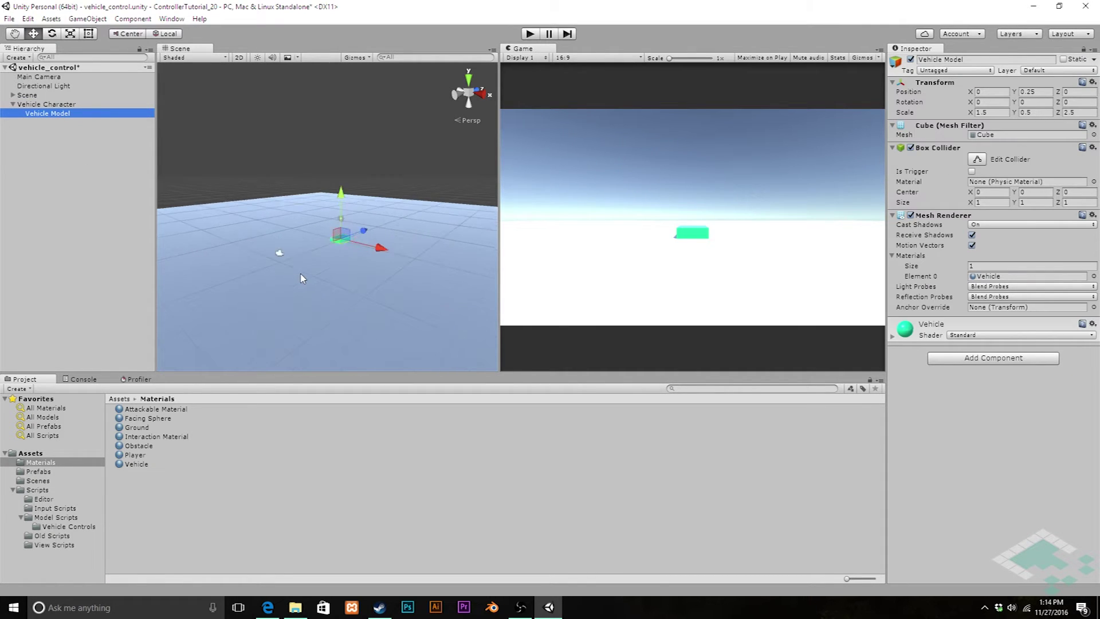
pyautogui.scroll(4, 302, 279)
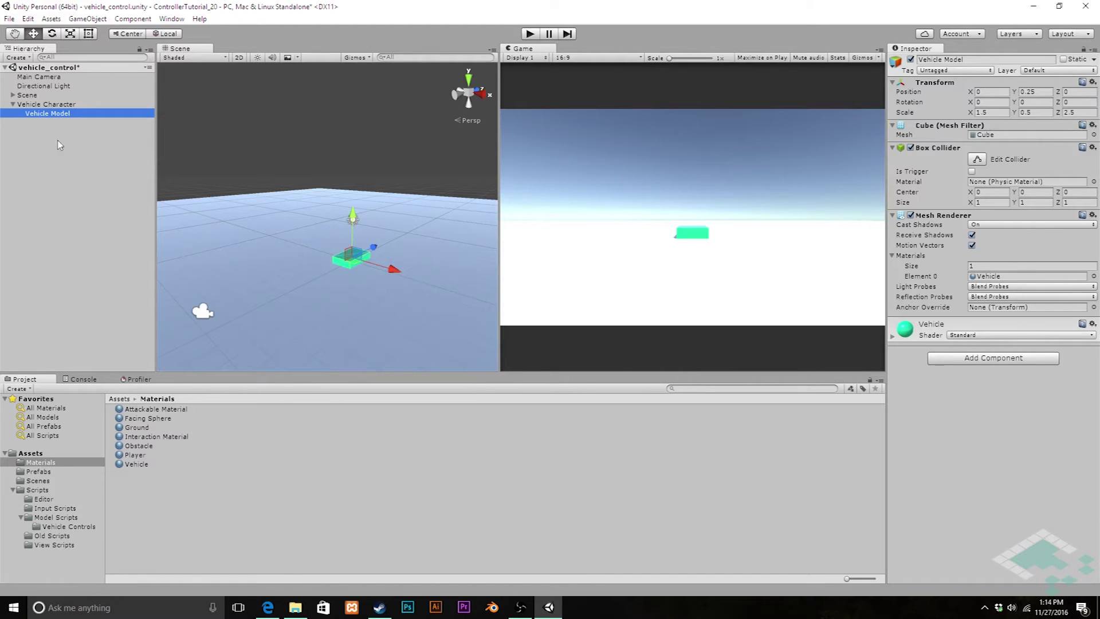
# Step: Create a 3D Sphere nested under Vehicle Character in the Hierarchy
pyautogui.rightClick(48, 115)
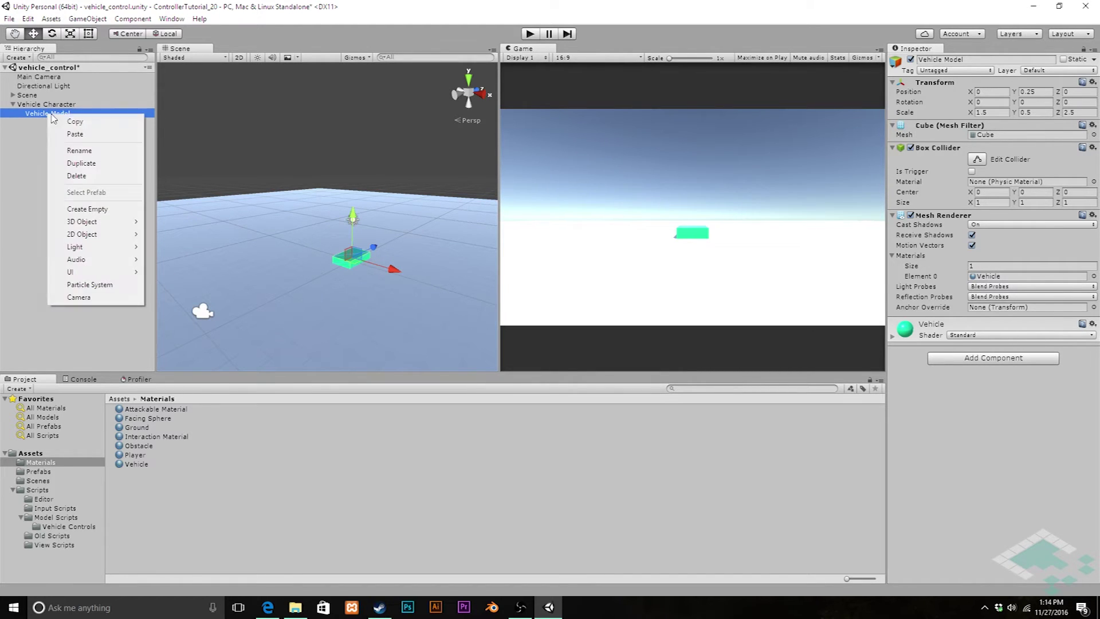
pyautogui.moveTo(93, 222)
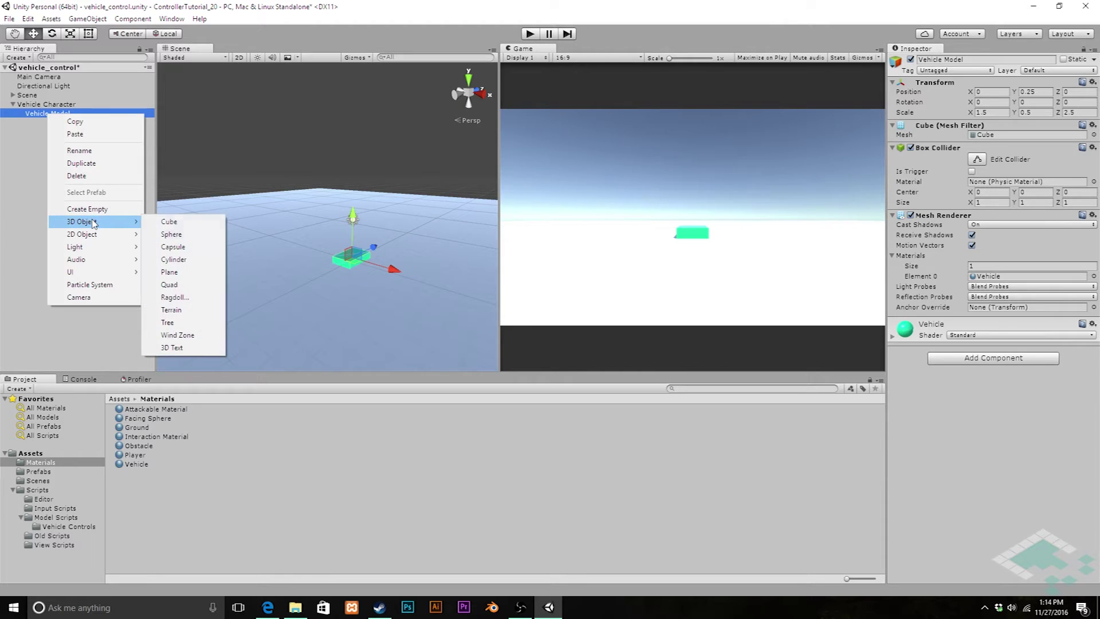
pyautogui.rightClick(31, 104)
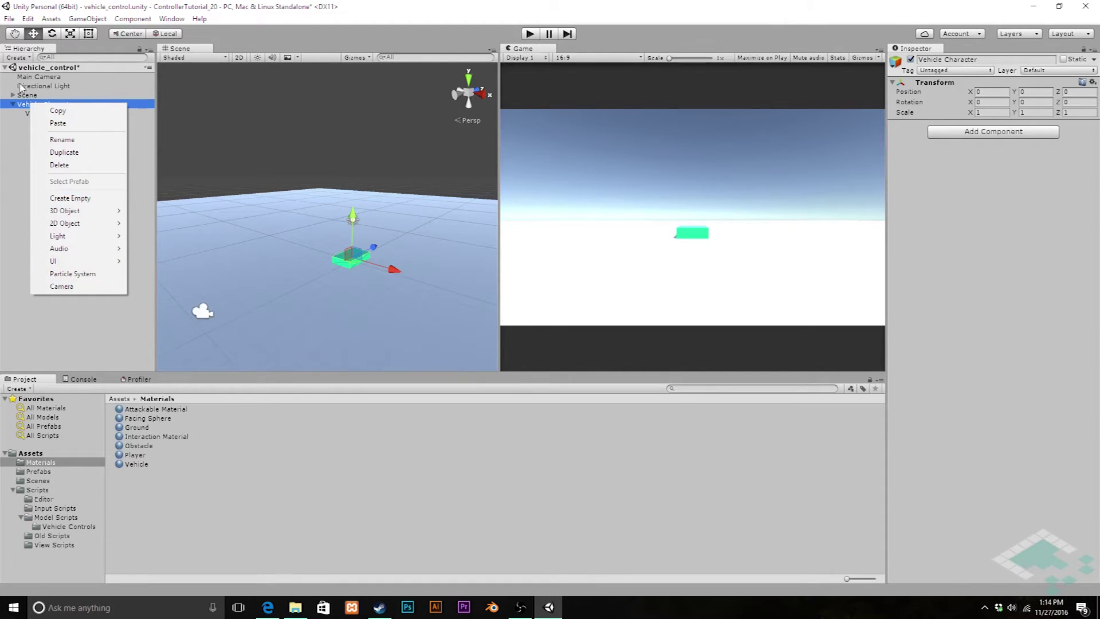
pyautogui.click(24, 114)
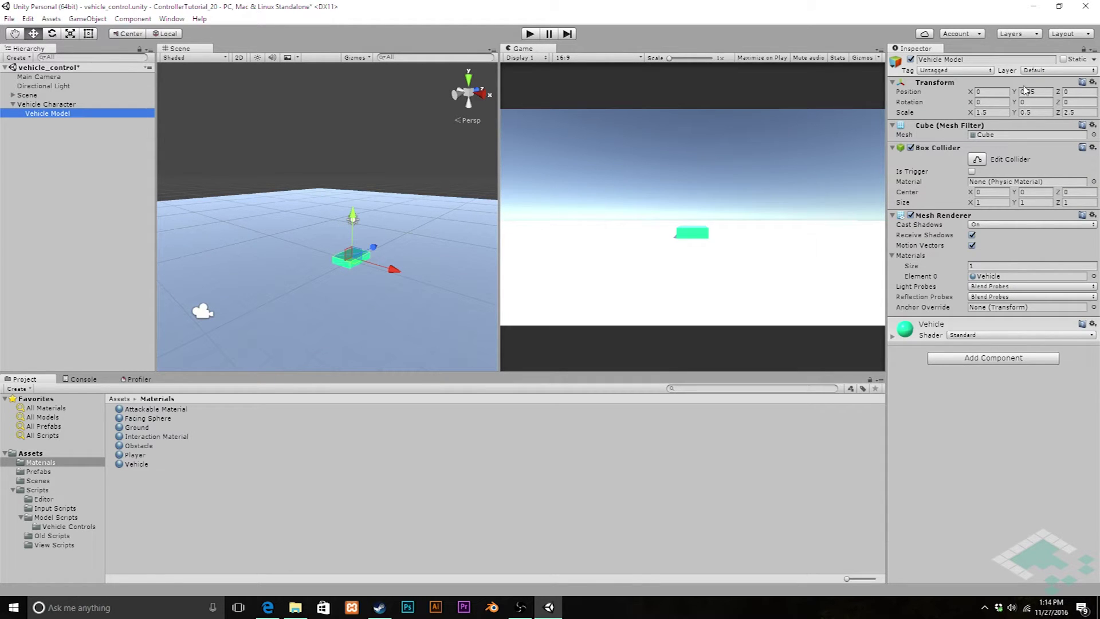
pyautogui.click(56, 104)
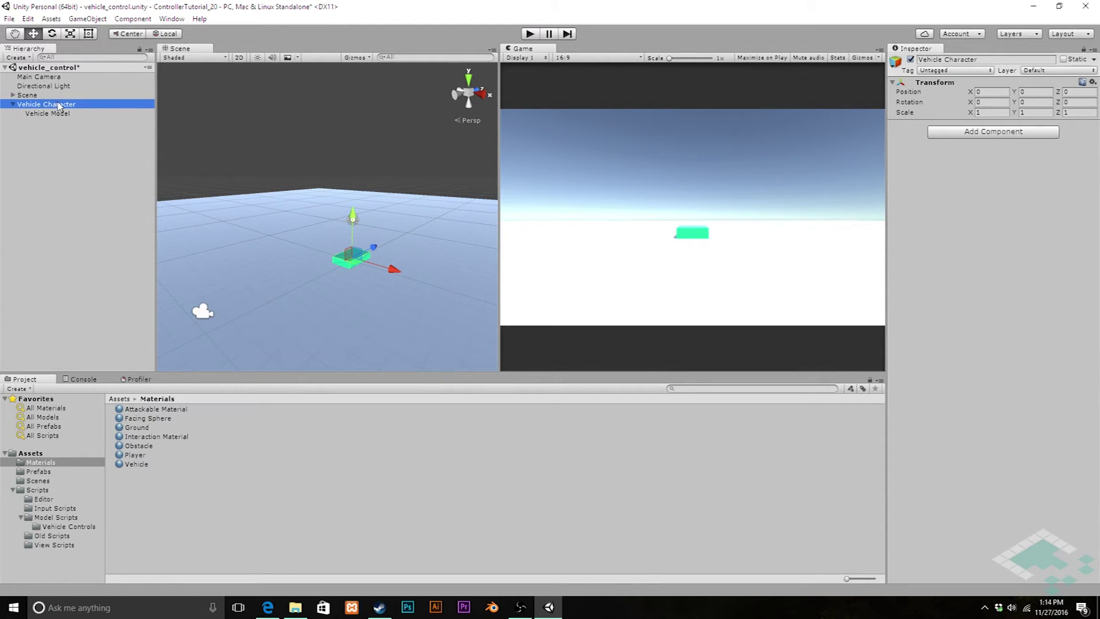
pyautogui.rightClick(59, 105)
pyautogui.moveTo(100, 210)
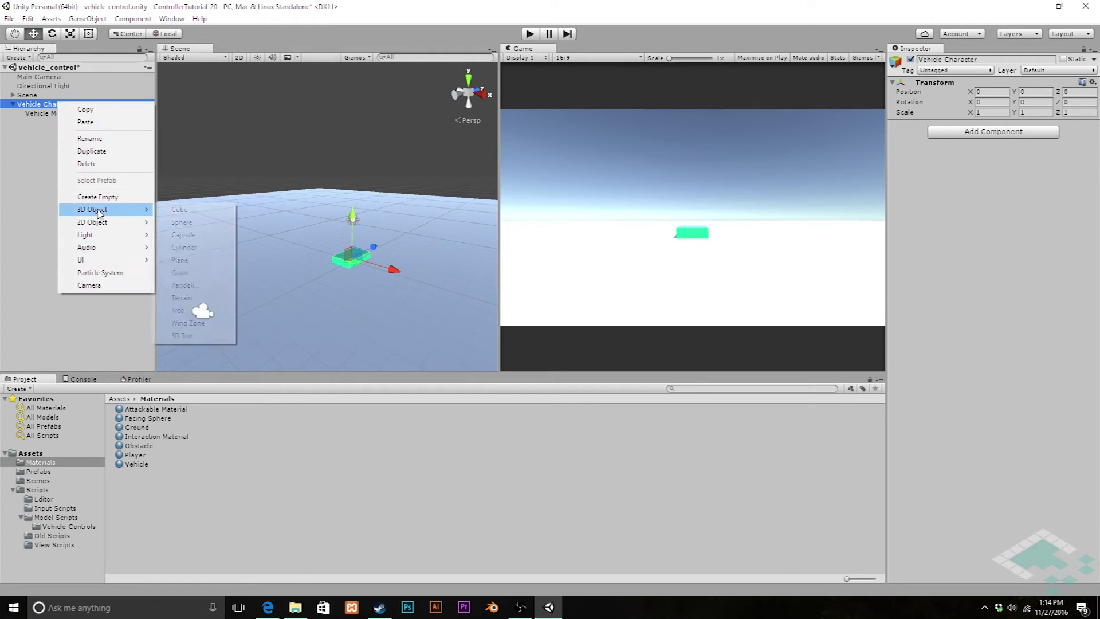
pyautogui.click(178, 223)
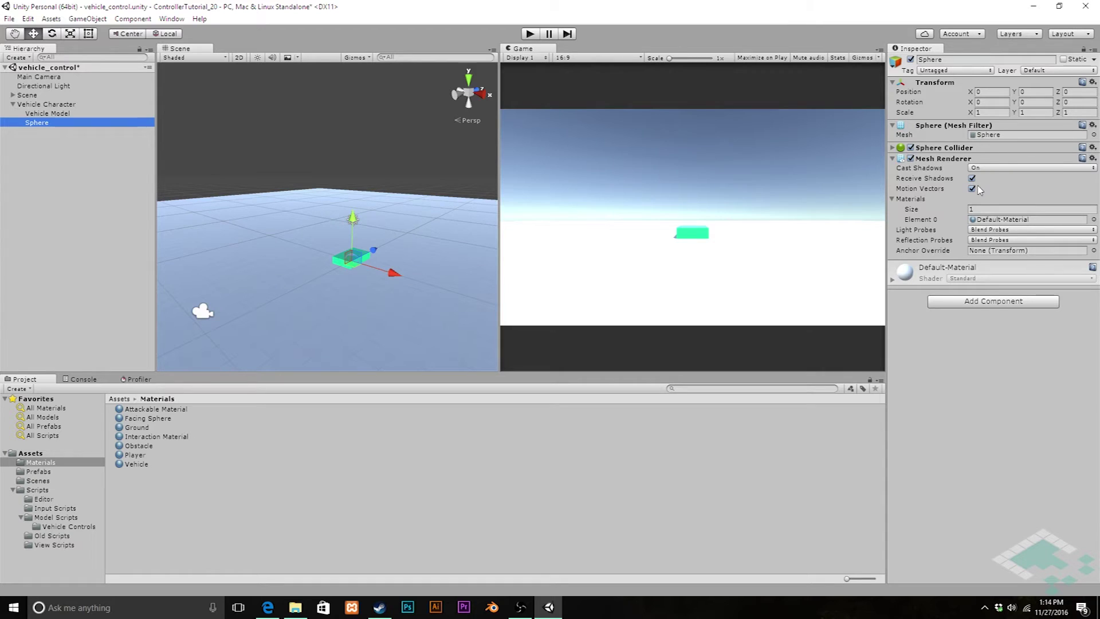
pyautogui.click(995, 111)
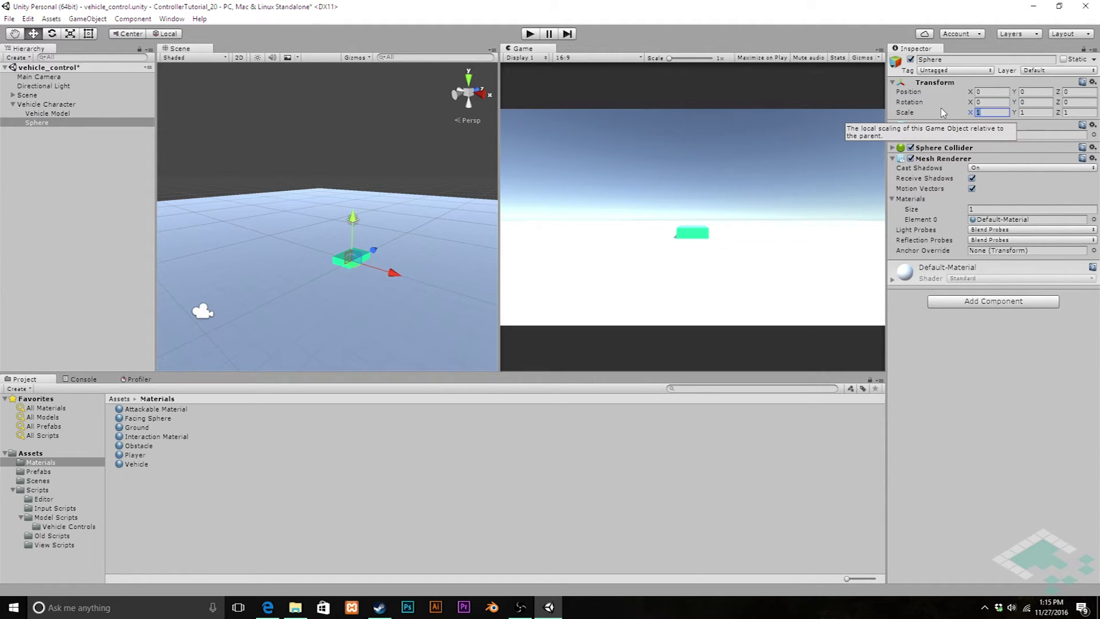
# Step: Set the Sphere's scale to 0.1 on all three axes
pyautogui.write('0.1')
pyautogui.press('Tab')
pyautogui.write('0.1')
pyautogui.press('Tab')
pyautogui.write('0.1')
pyautogui.press('Return')
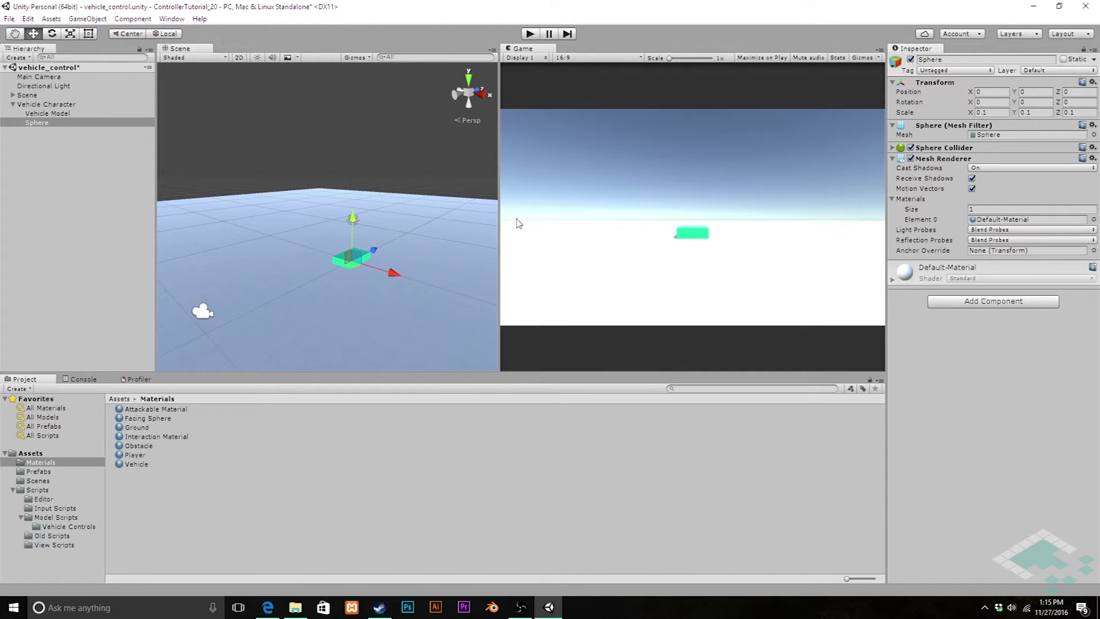
# Step: Move the Sphere onto the box's back face at -0.472, 0.248, -1.264
pyautogui.scroll(4, 383, 300)
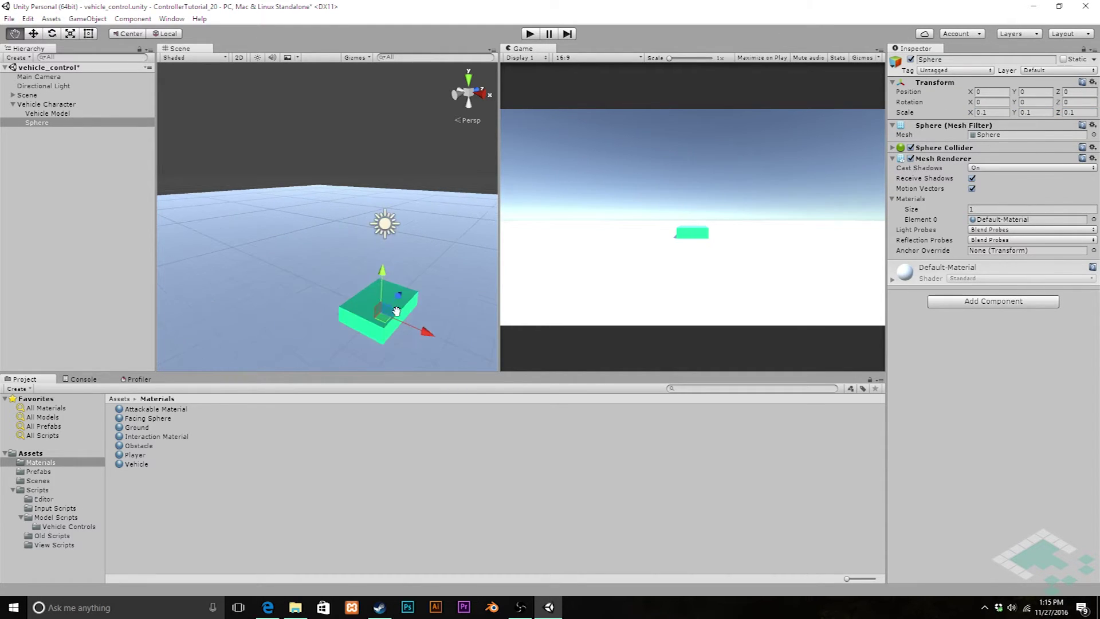
pyautogui.moveTo(396, 311); pyautogui.dragTo(381, 296, button='middle')
pyautogui.moveTo(334, 235); pyautogui.dragTo(302, 245)
pyautogui.scroll(5, 273, 279)
pyautogui.scroll(-5, 273, 280)
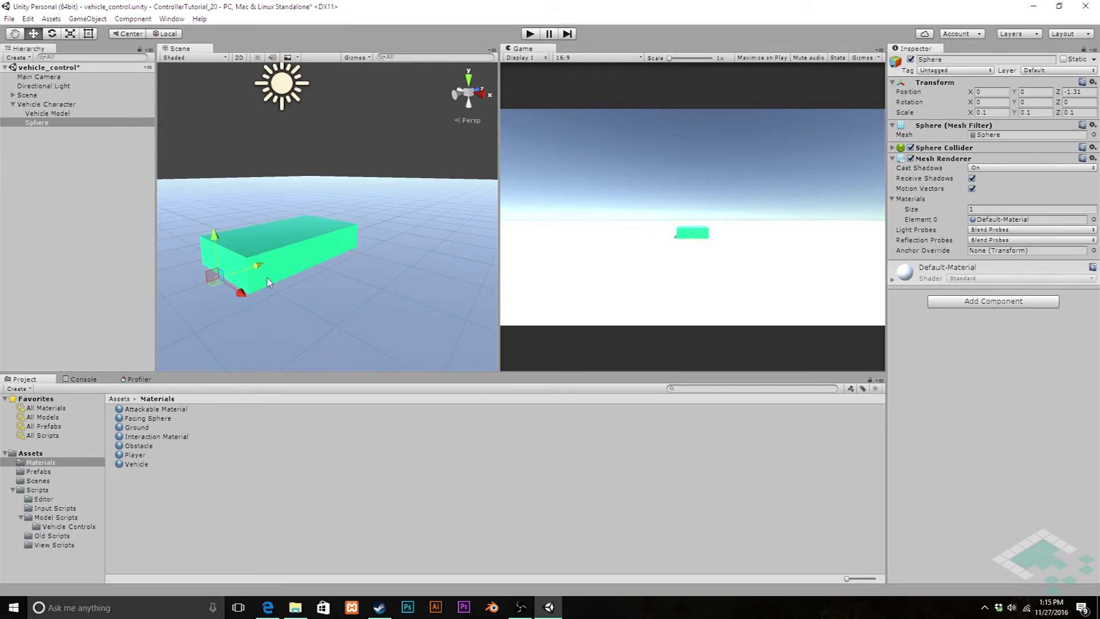
pyautogui.moveTo(421, 292); pyautogui.dragTo(361, 310, button='right')
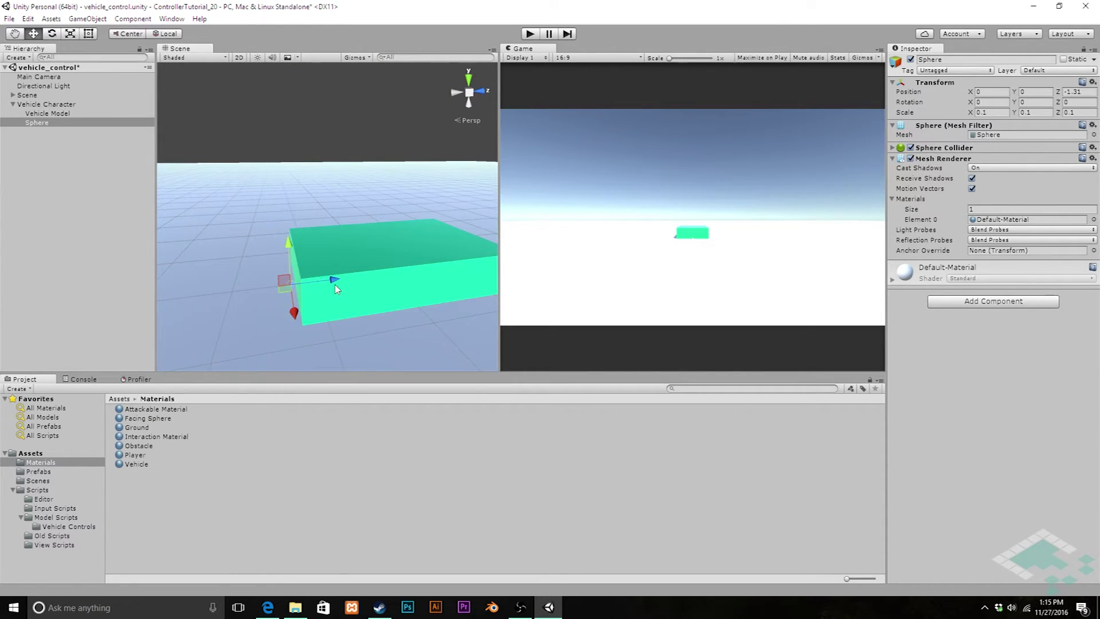
pyautogui.moveTo(335, 280); pyautogui.dragTo(338, 283)
pyautogui.moveTo(292, 248); pyautogui.dragTo(315, 296)
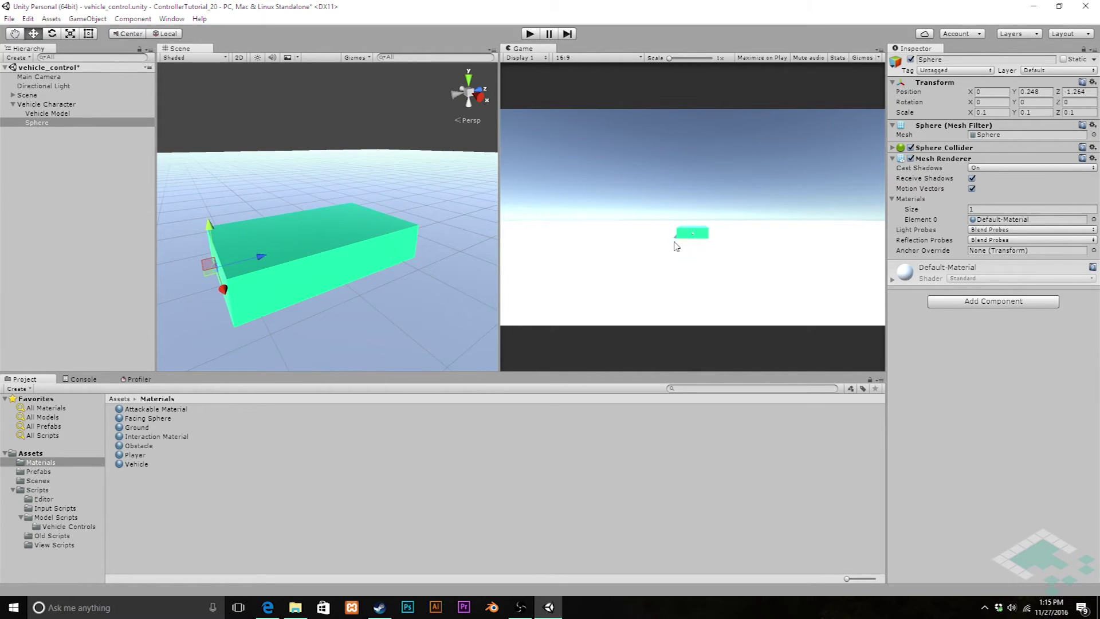
pyautogui.keyDown('alt'); pyautogui.moveTo(248, 314); pyautogui.dragTo(388, 237); pyautogui.keyUp('alt')
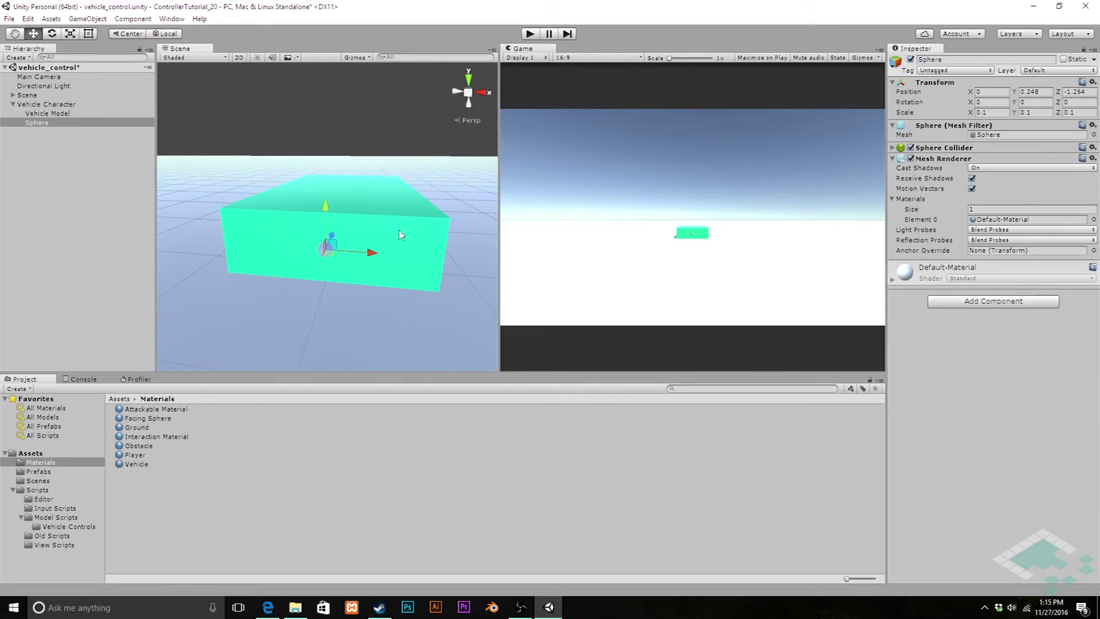
# Step: Change the Sphere's X and Y scale to 0.2, keeping Z at 0.1
pyautogui.click(983, 113)
pyautogui.write('0.2')
pyautogui.click(1031, 113)
pyautogui.write('0.2')
pyautogui.moveTo(360, 263)
pyautogui.keyDown('alt'); pyautogui.mouseDown()
pyautogui.moveTo(413, 262)
pyautogui.moveTo(363, 255)
pyautogui.mouseUp(); pyautogui.keyUp('alt')
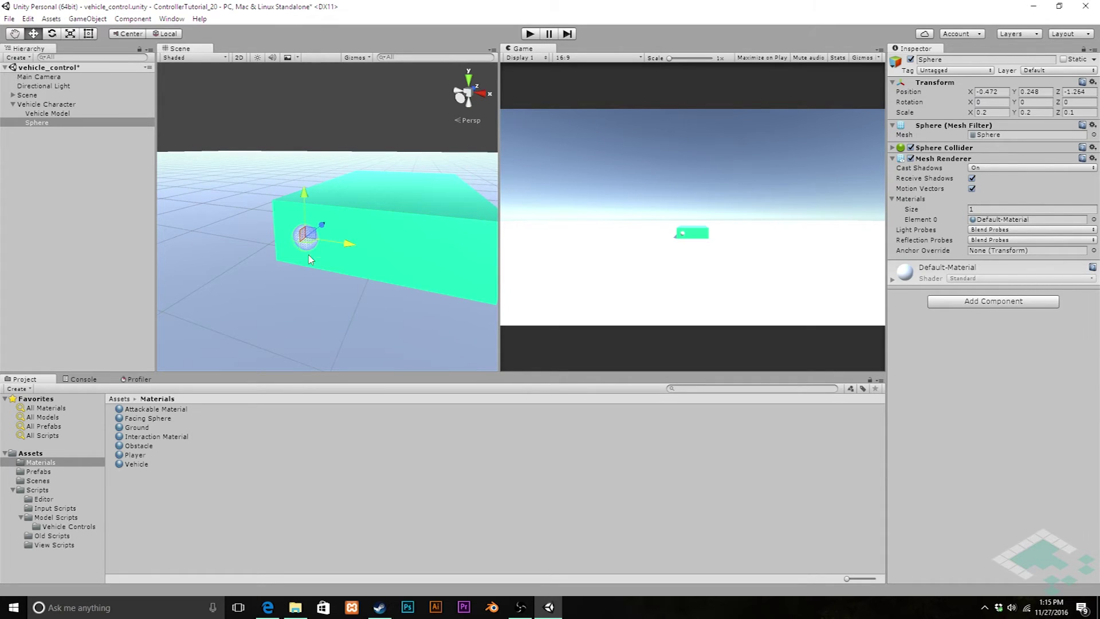
# Step: Create a new material named 'Brakelight' in the Materials folder
pyautogui.rightClick(153, 497)
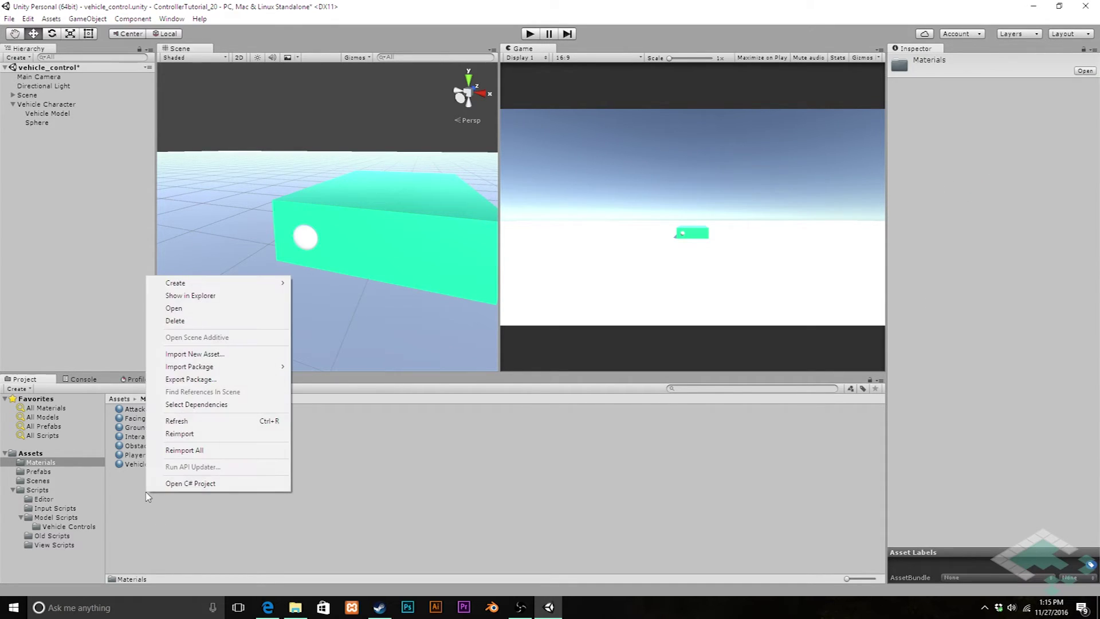
pyautogui.moveTo(218, 285)
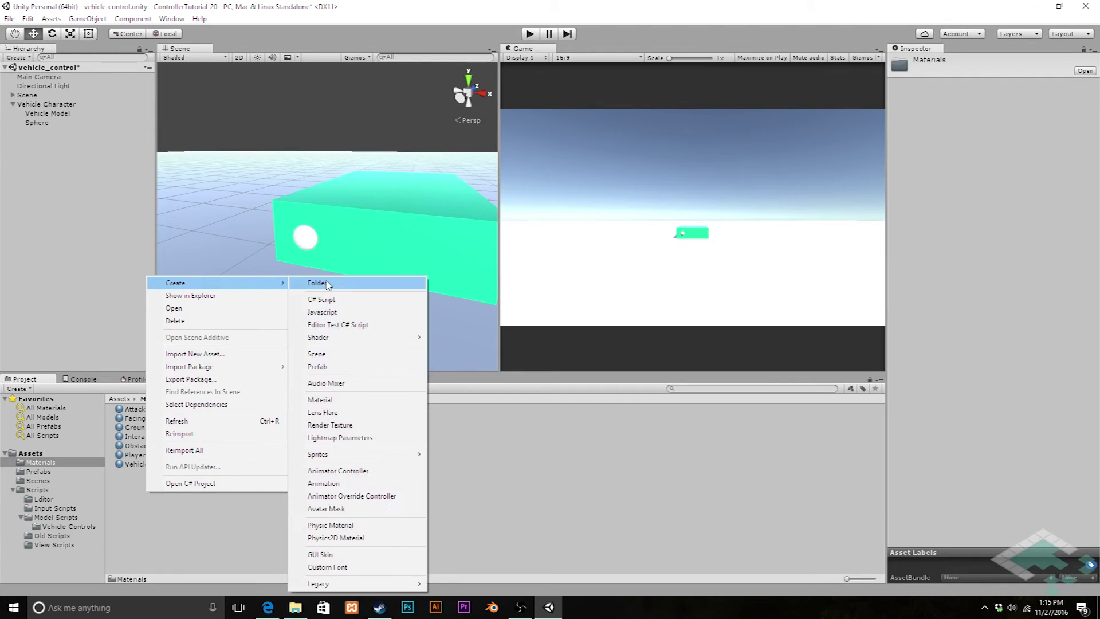
pyautogui.click(319, 399)
pyautogui.write('Bra')
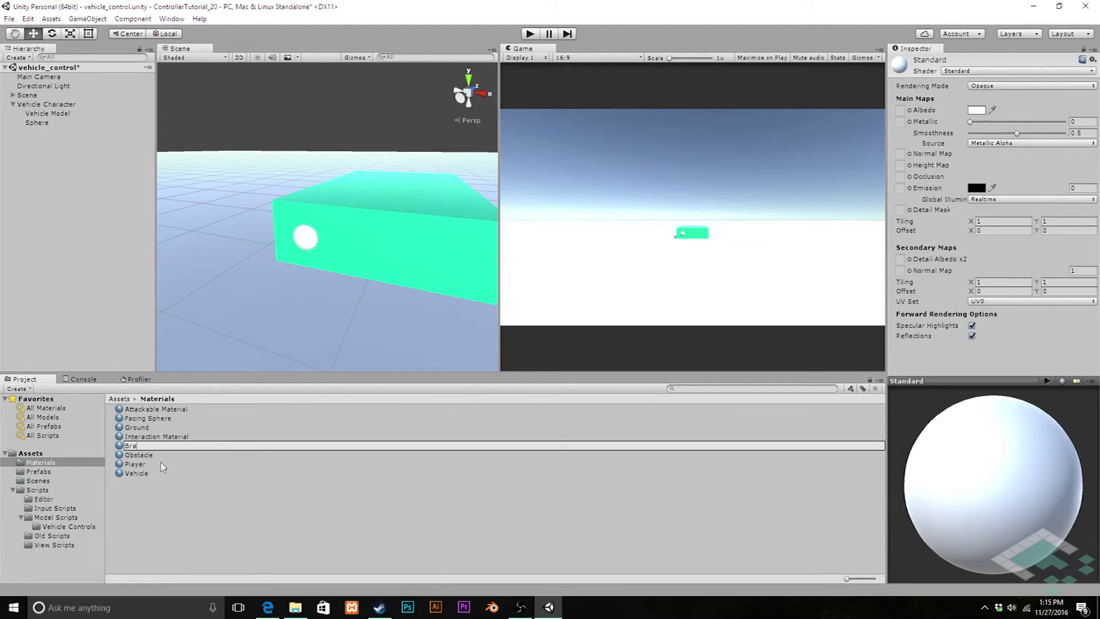
pyautogui.write('kelight')
pyautogui.press('Return')
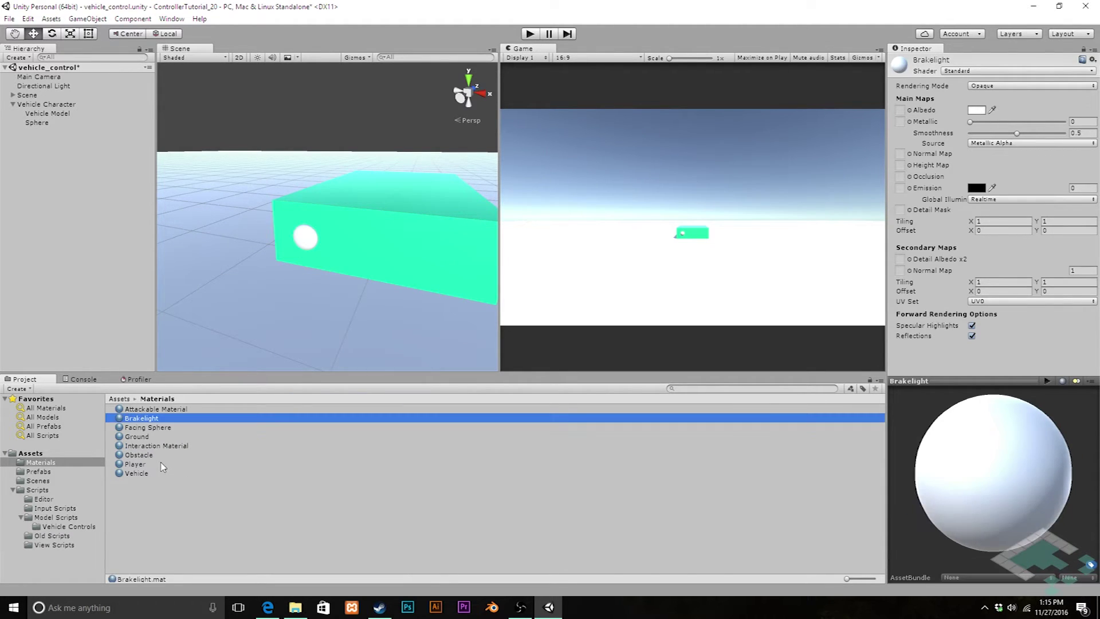
# Step: Color Brakelight deep red and apply it to the Sphere
pyautogui.click(977, 110)
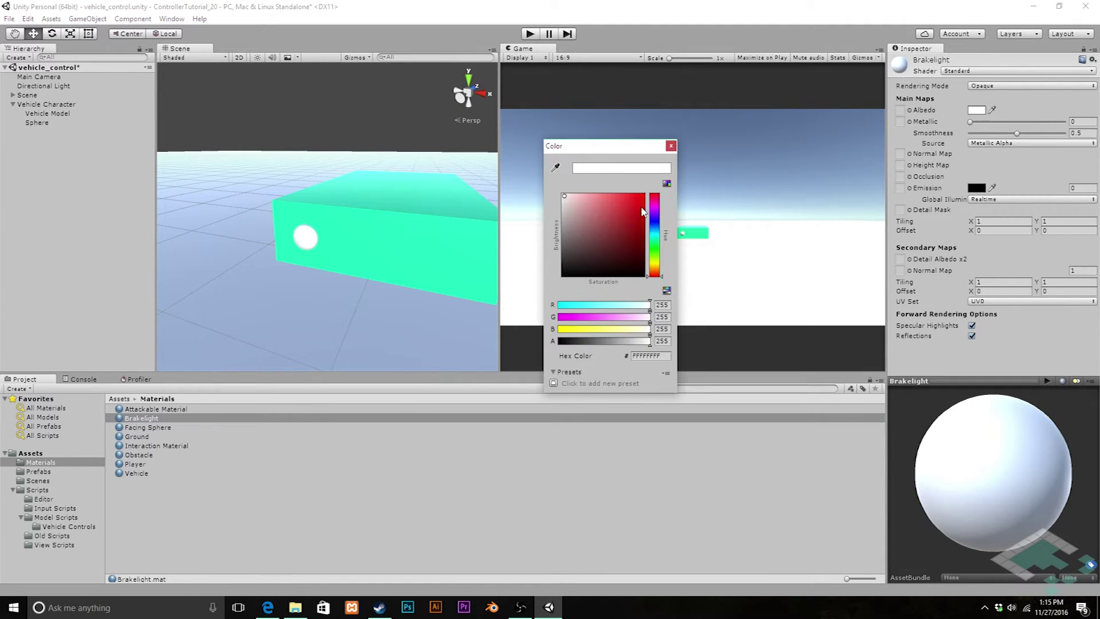
pyautogui.click(616, 212)
pyautogui.moveTo(623, 213)
pyautogui.mouseDown()
pyautogui.moveTo(683, 172)
pyautogui.moveTo(677, 147)
pyautogui.moveTo(647, 231)
pyautogui.mouseUp()
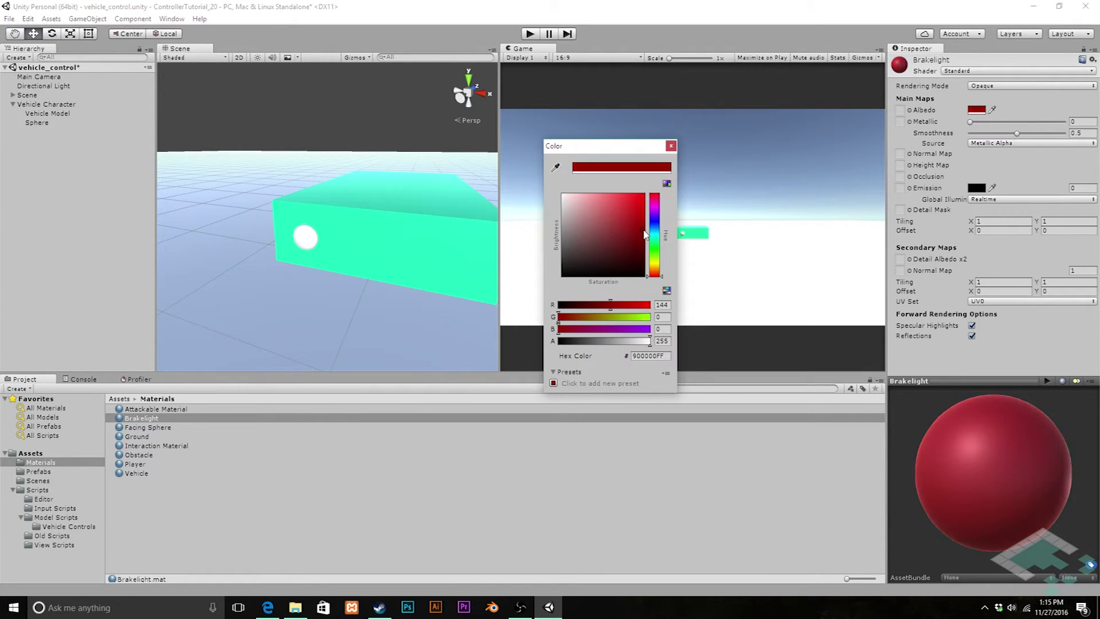
pyautogui.click(671, 146)
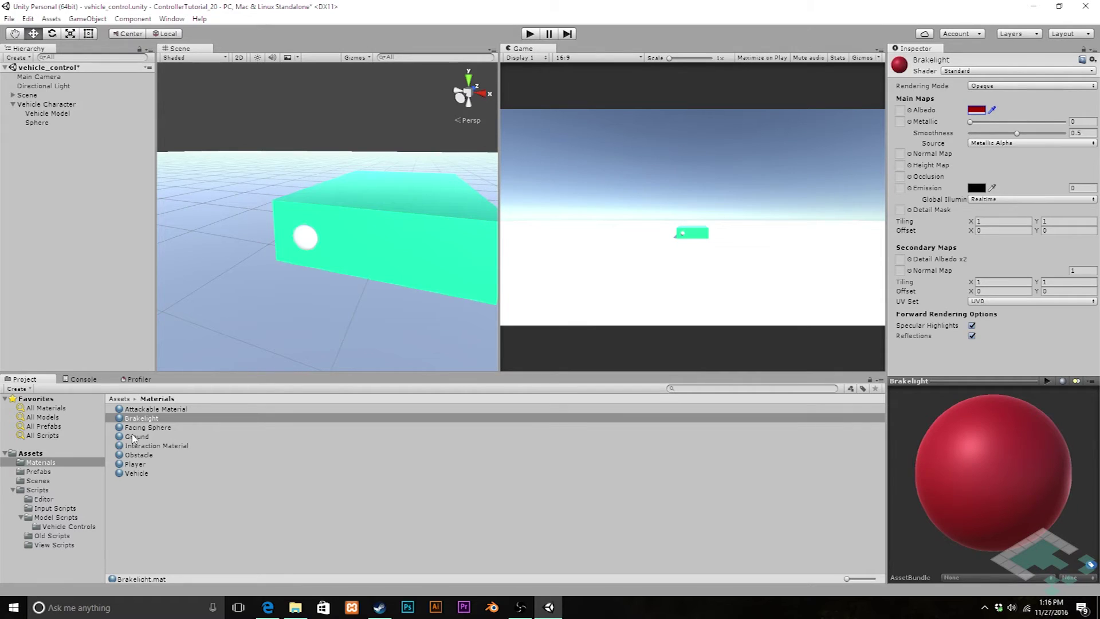
pyautogui.moveTo(147, 420); pyautogui.dragTo(42, 125)
pyautogui.click(41, 124)
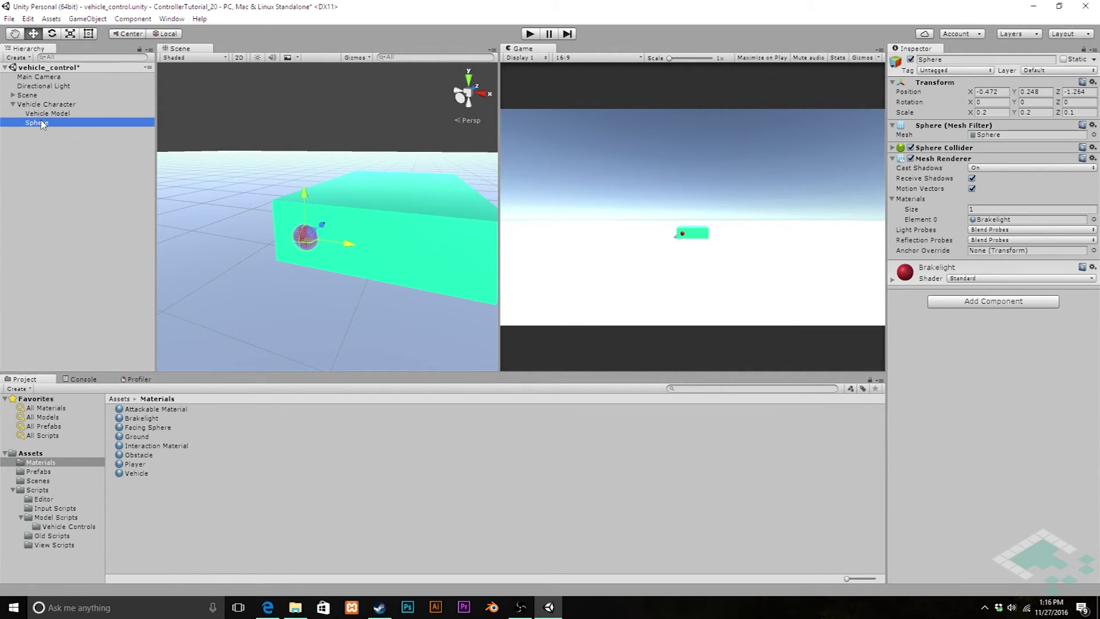
# Step: Rename the red sphere under Vehicle Character to Brakelight_l
pyautogui.click(42, 123)
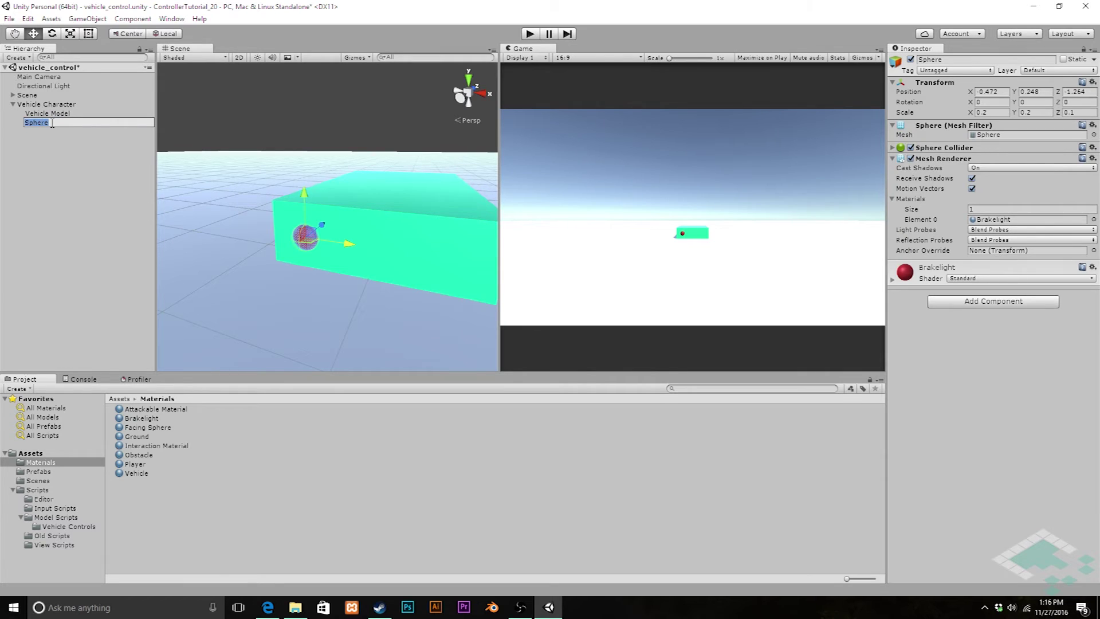
pyautogui.write('Brakelight_l')
pyautogui.press('Return')
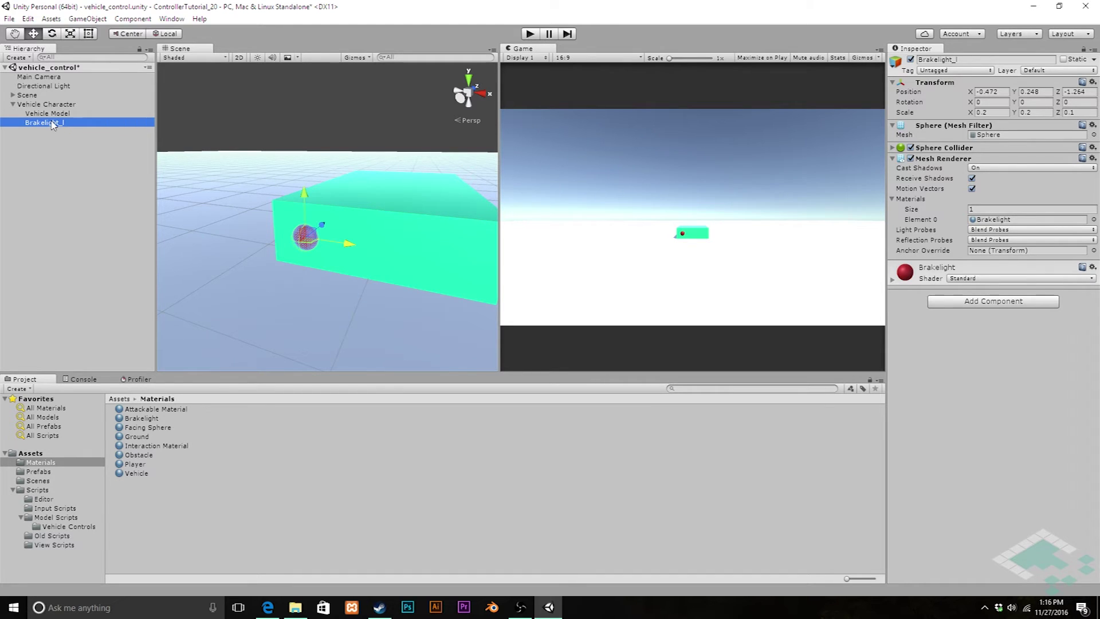
pyautogui.rightClick(53, 123)
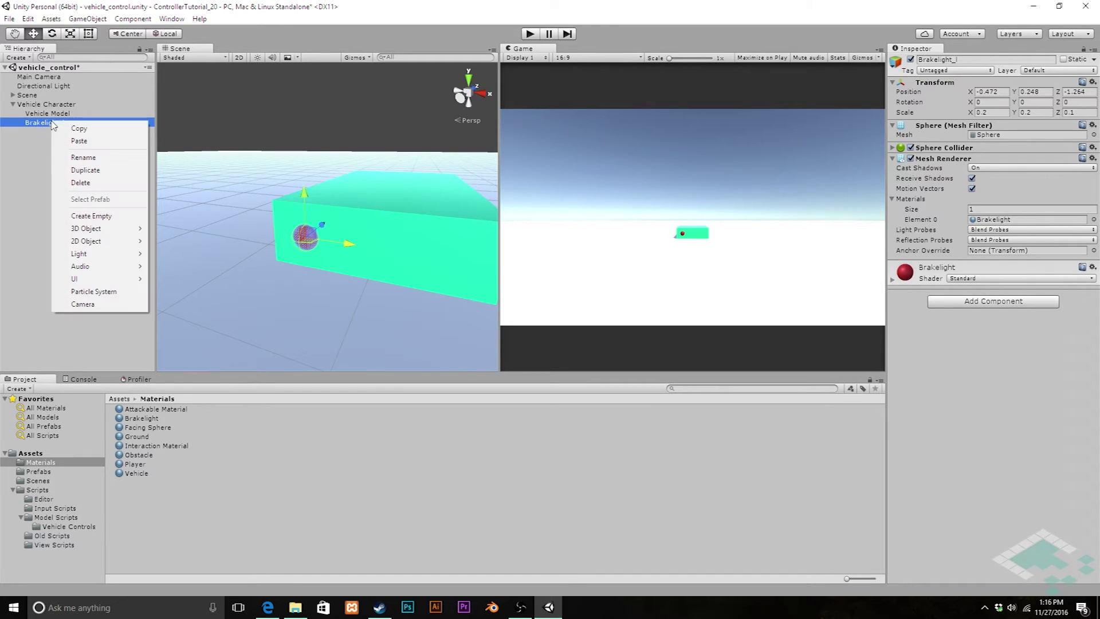
# Step: Duplicate Brakelight_l and name the copy Brakelight_r
pyautogui.click(76, 171)
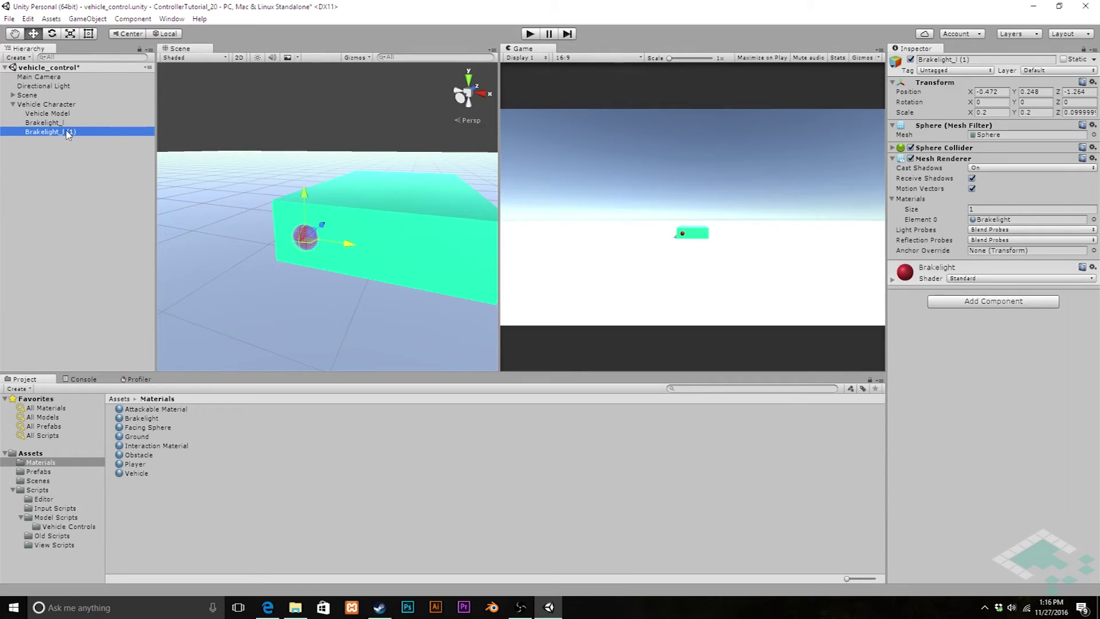
pyautogui.click(67, 132)
pyautogui.moveTo(61, 131); pyautogui.dragTo(93, 135)
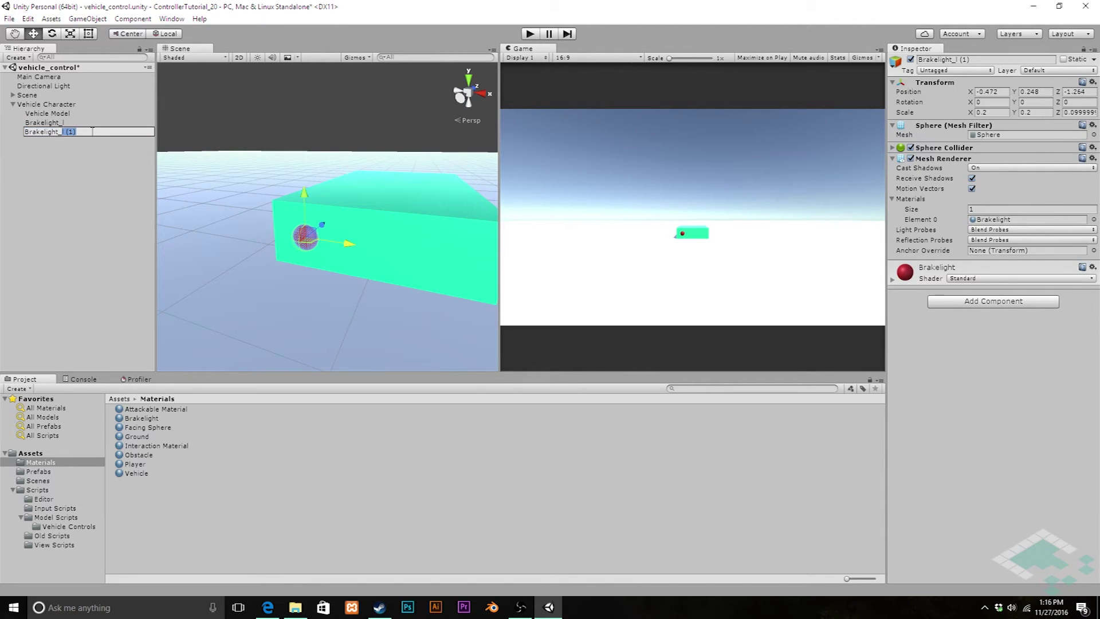
pyautogui.write('r')
pyautogui.press('Return')
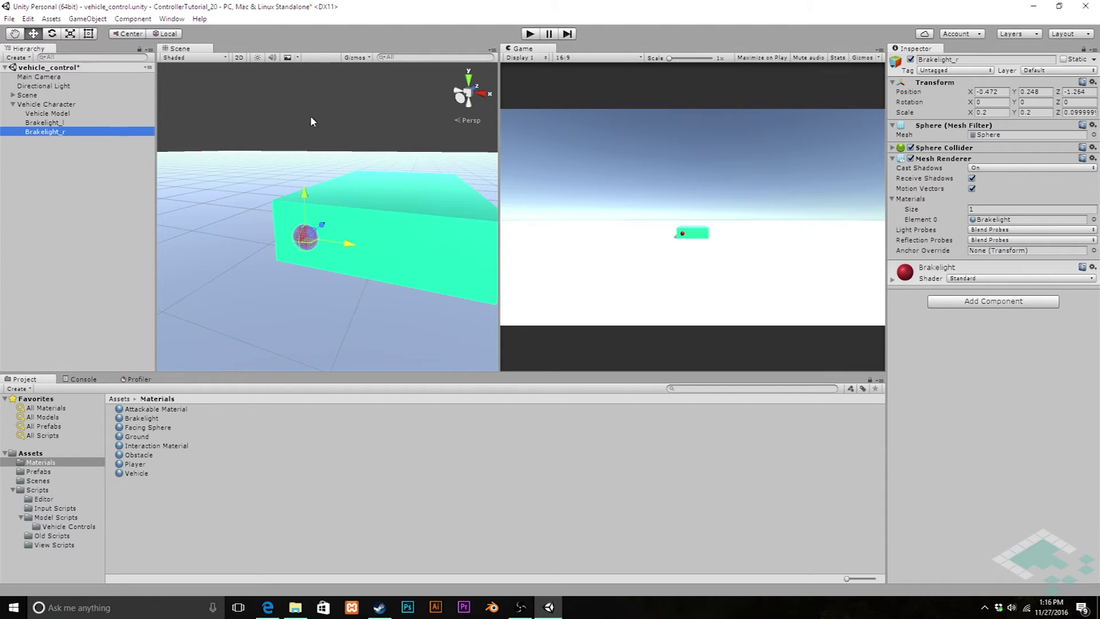
# Step: Mirror Brakelight_r to Position X 0.472 and inspect both brake lights on the vehicle
pyautogui.click(978, 92)
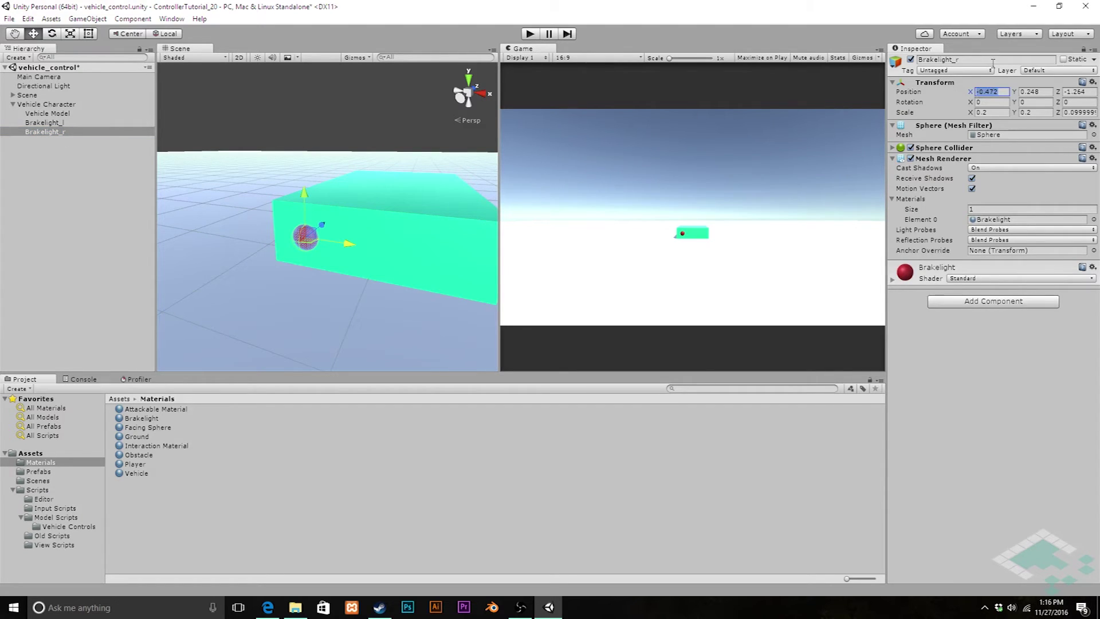
pyautogui.click(980, 91)
pyautogui.press('BackSpace')
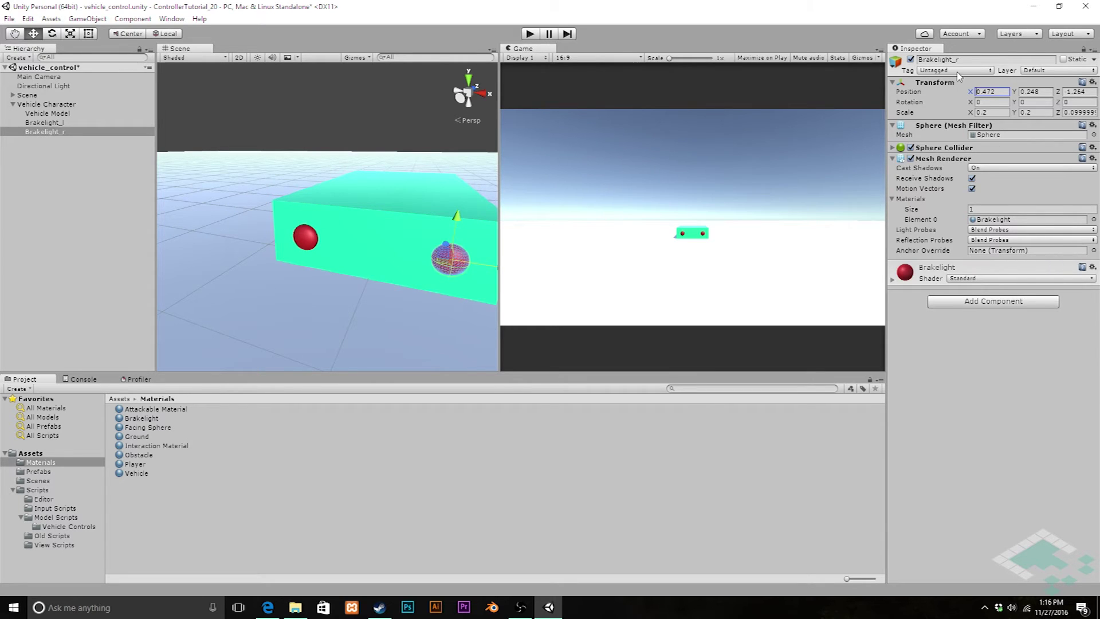
pyautogui.click(135, 183)
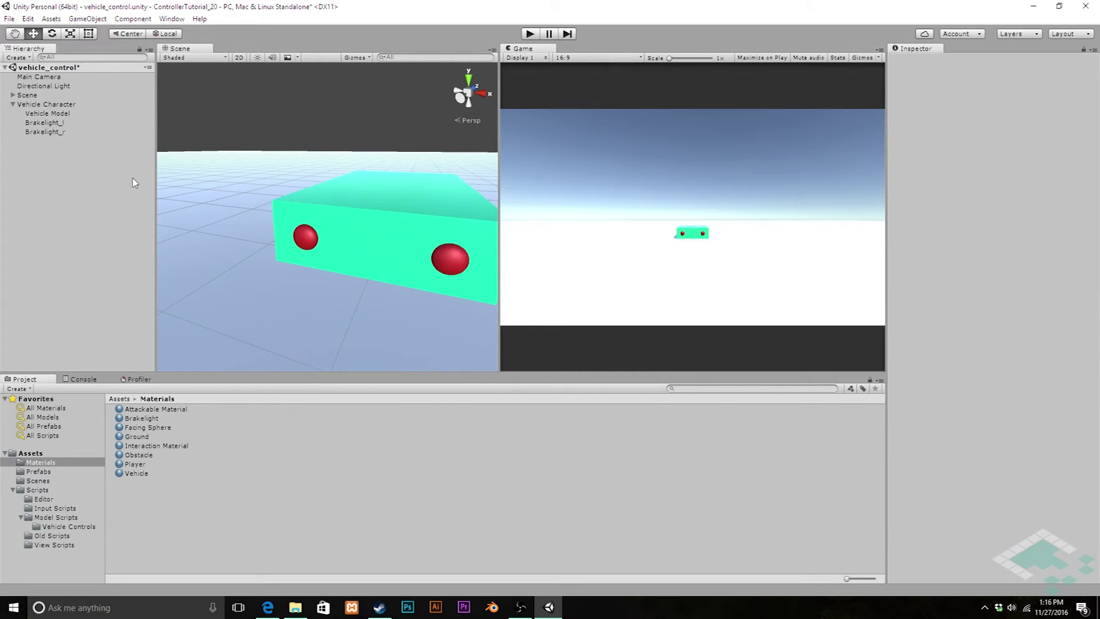
pyautogui.moveTo(424, 303)
pyautogui.mouseDown(button='middle')
pyautogui.moveTo(407, 305)
pyautogui.moveTo(400, 285)
pyautogui.moveTo(419, 282)
pyautogui.mouseUp(button='middle')
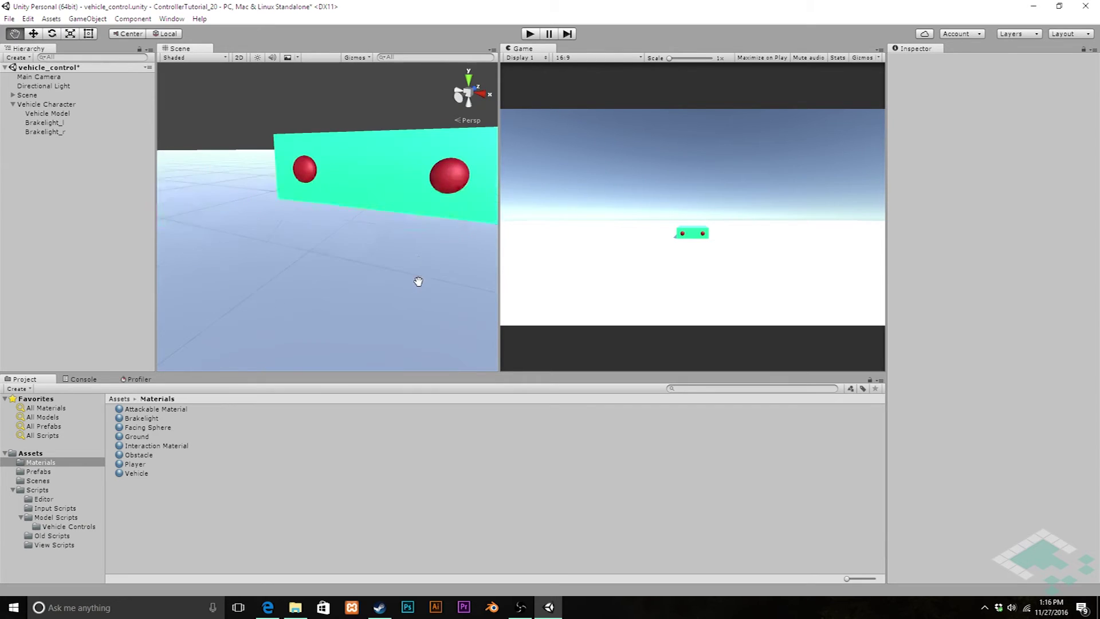
pyautogui.keyDown('alt'); pyautogui.moveTo(418, 282); pyautogui.dragTo(383, 235); pyautogui.keyUp('alt')
pyautogui.scroll(5, 377, 235)
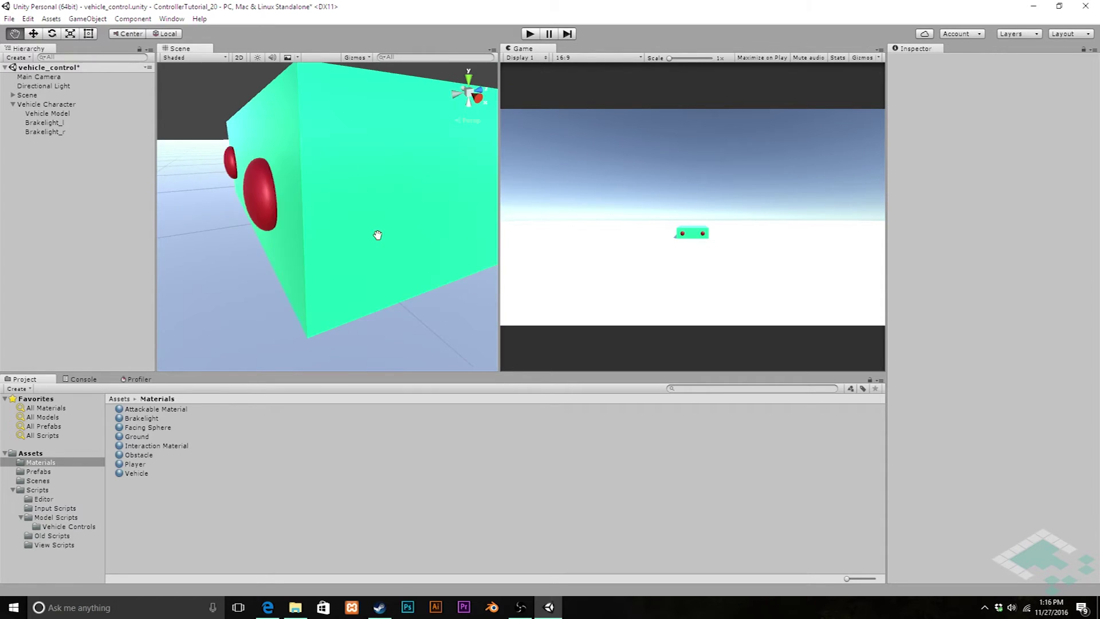
pyautogui.scroll(3, 378, 235)
pyautogui.scroll(-3, 376, 238)
pyautogui.keyDown('alt'); pyautogui.moveTo(287, 246); pyautogui.dragTo(377, 257); pyautogui.keyUp('alt')
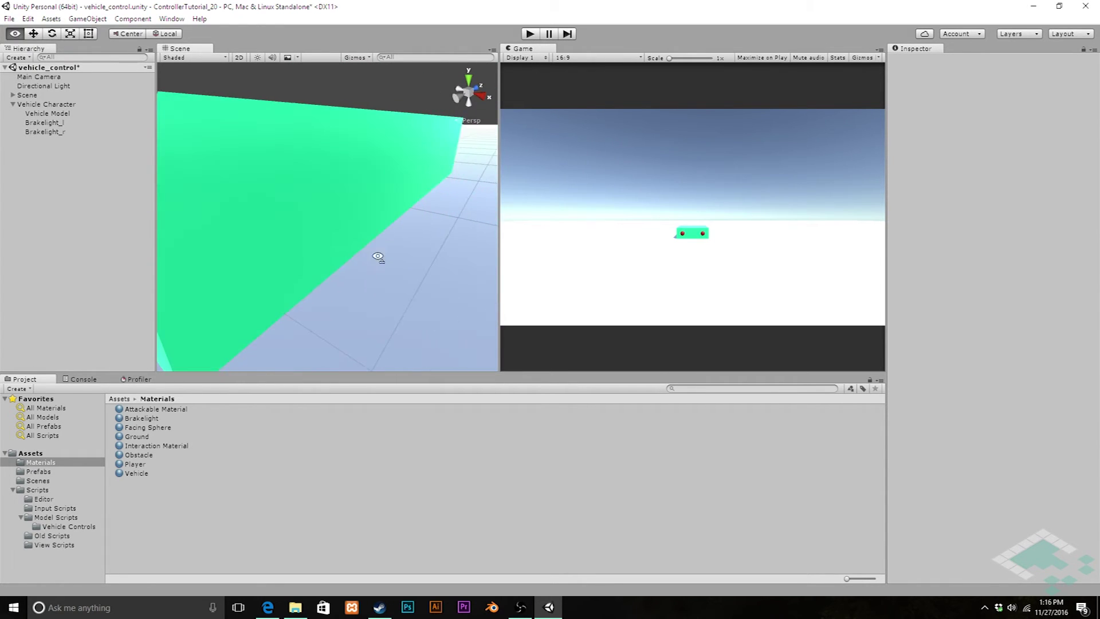
pyautogui.scroll(-5, 304, 239)
pyautogui.moveTo(297, 229); pyautogui.dragTo(300, 228, button='middle')
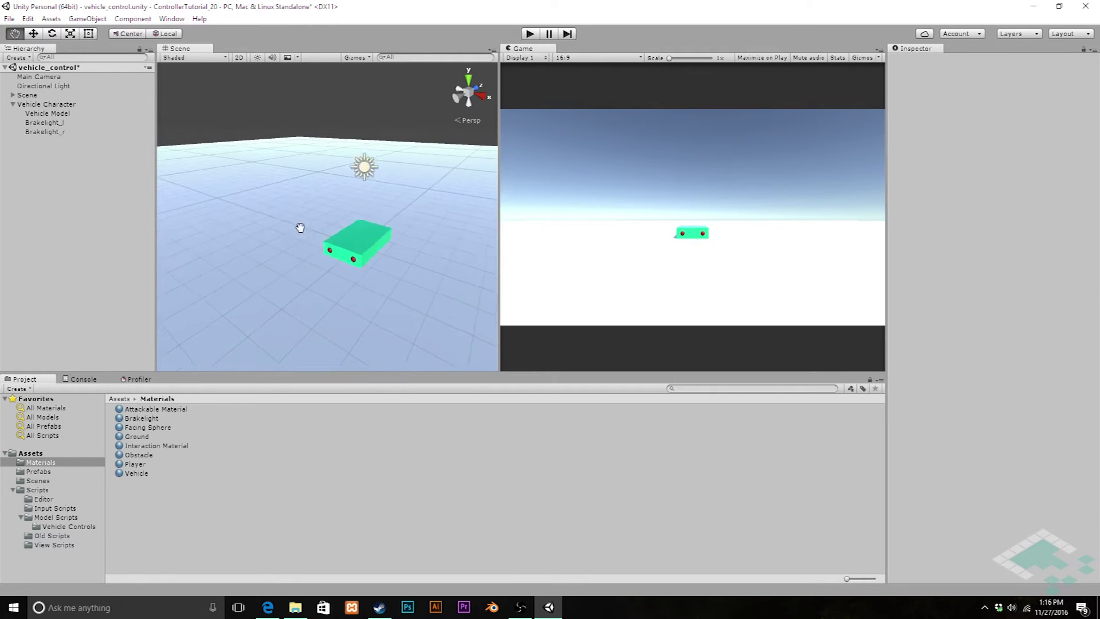
pyautogui.scroll(2, 351, 272)
pyautogui.moveTo(380, 295)
pyautogui.keyDown('alt'); pyautogui.mouseDown()
pyautogui.moveTo(375, 278)
pyautogui.moveTo(380, 287)
pyautogui.mouseUp(); pyautogui.keyUp('alt')
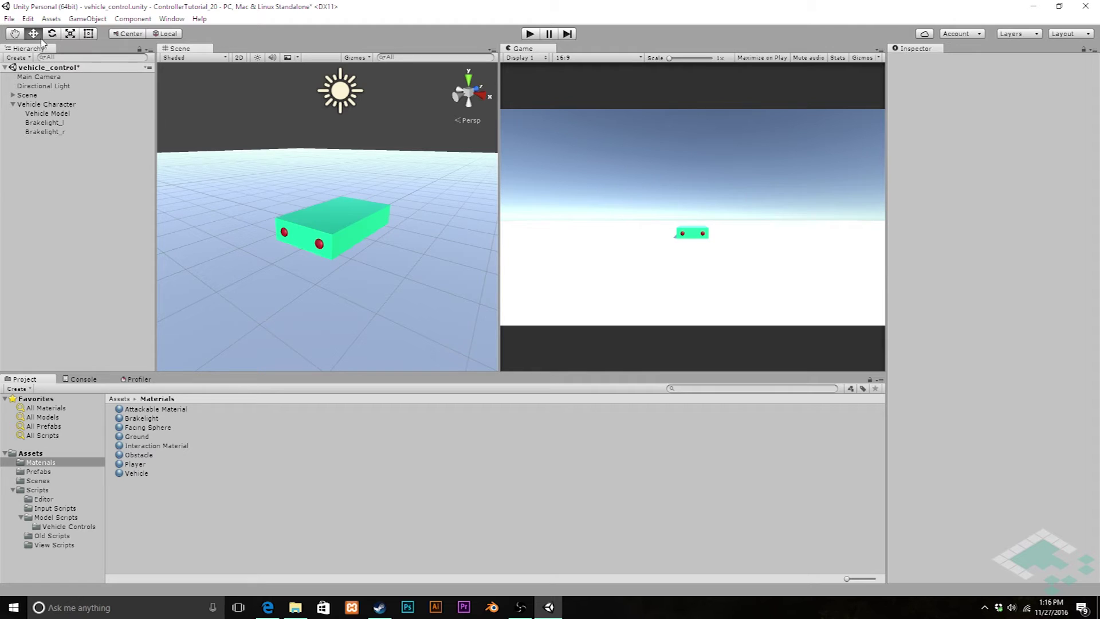
pyautogui.click(35, 105)
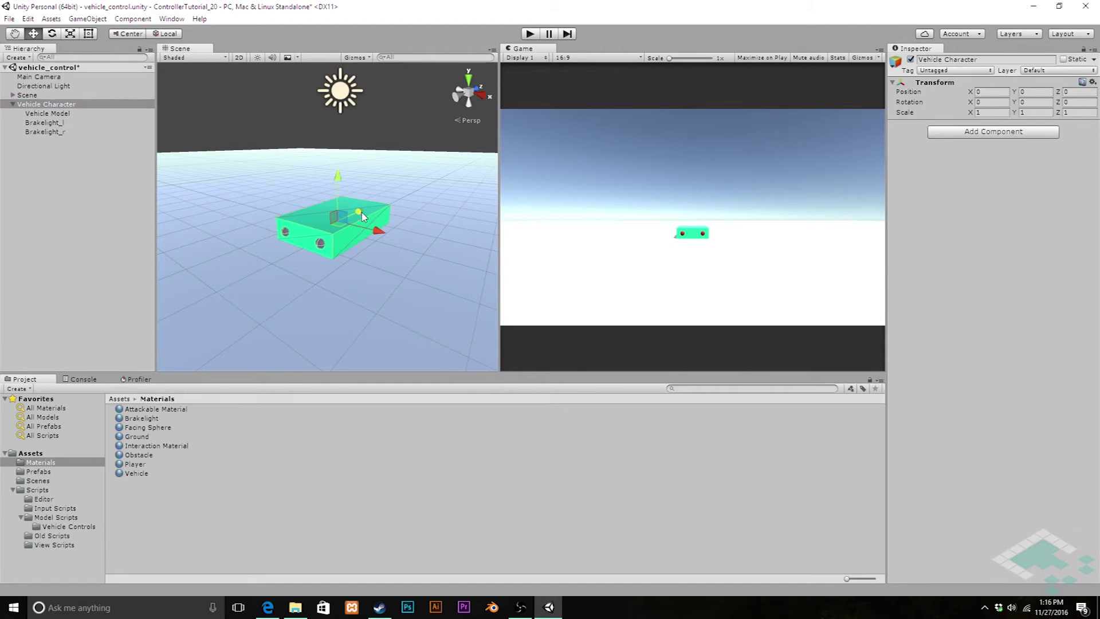
pyautogui.moveTo(362, 216)
pyautogui.mouseDown()
pyautogui.moveTo(403, 192)
pyautogui.moveTo(373, 216)
pyautogui.moveTo(435, 236)
pyautogui.moveTo(801, 287)
pyautogui.moveTo(783, 296)
pyautogui.moveTo(344, 209)
pyautogui.mouseUp()
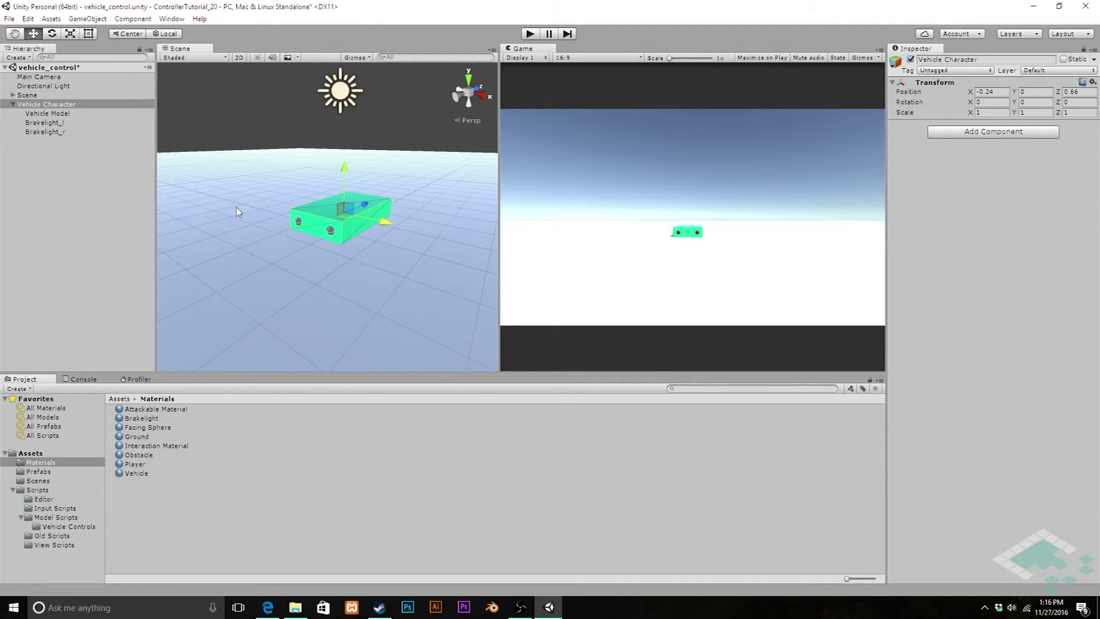
pyautogui.rightClick(944, 82)
pyautogui.click(963, 88)
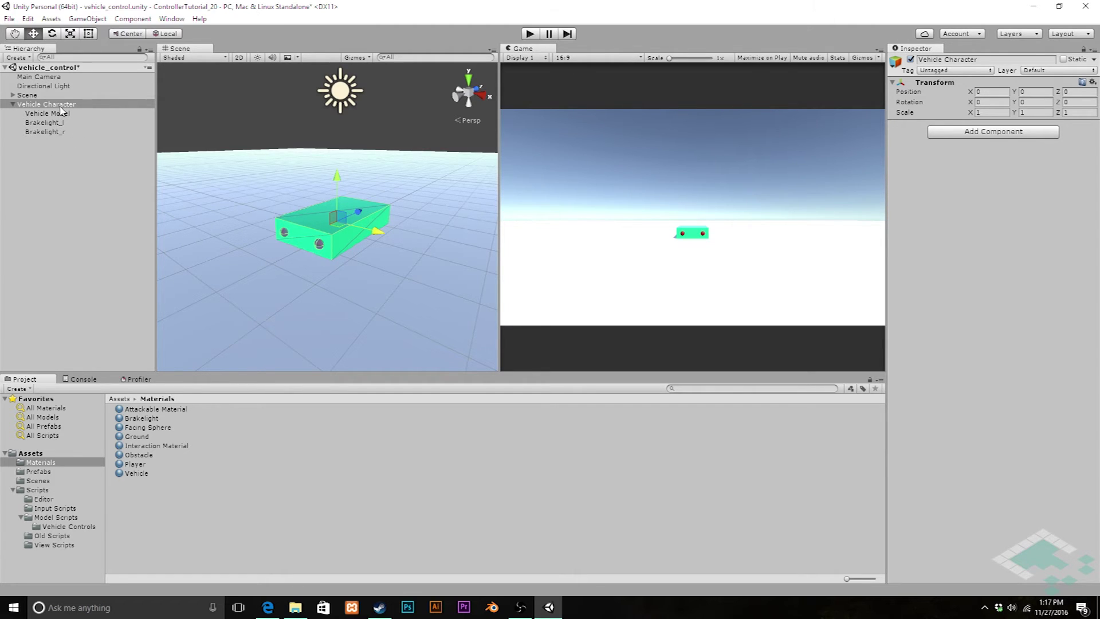
pyautogui.click(47, 77)
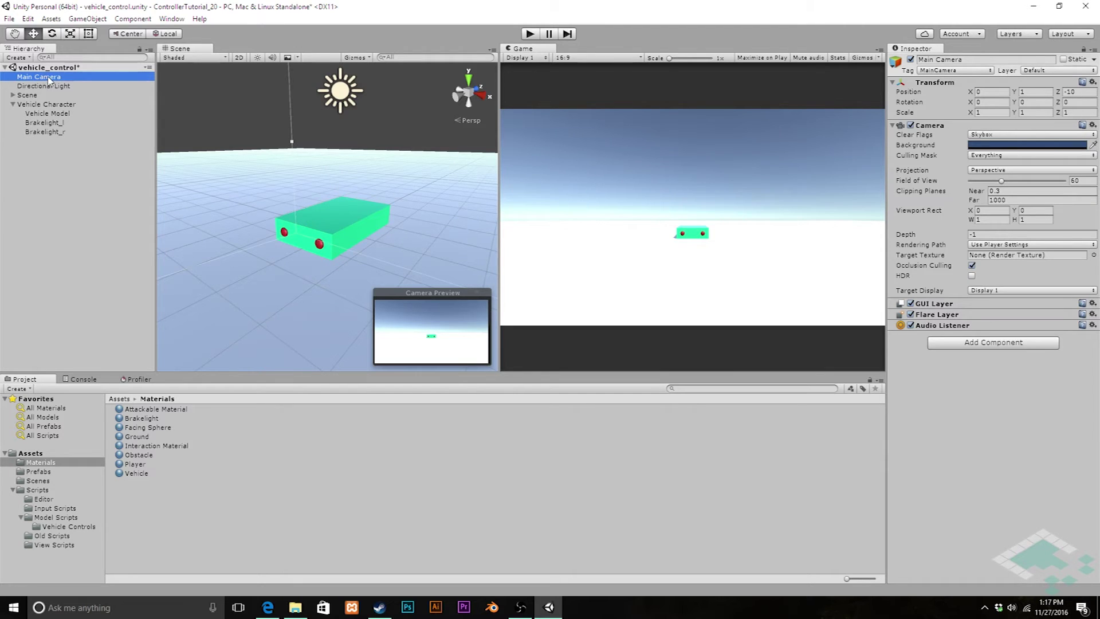
# Step: Parent Main Camera under Vehicle Character, then nudge the vehicle to about -0.18, 0, -0.14
pyautogui.moveTo(45, 79); pyautogui.dragTo(51, 102)
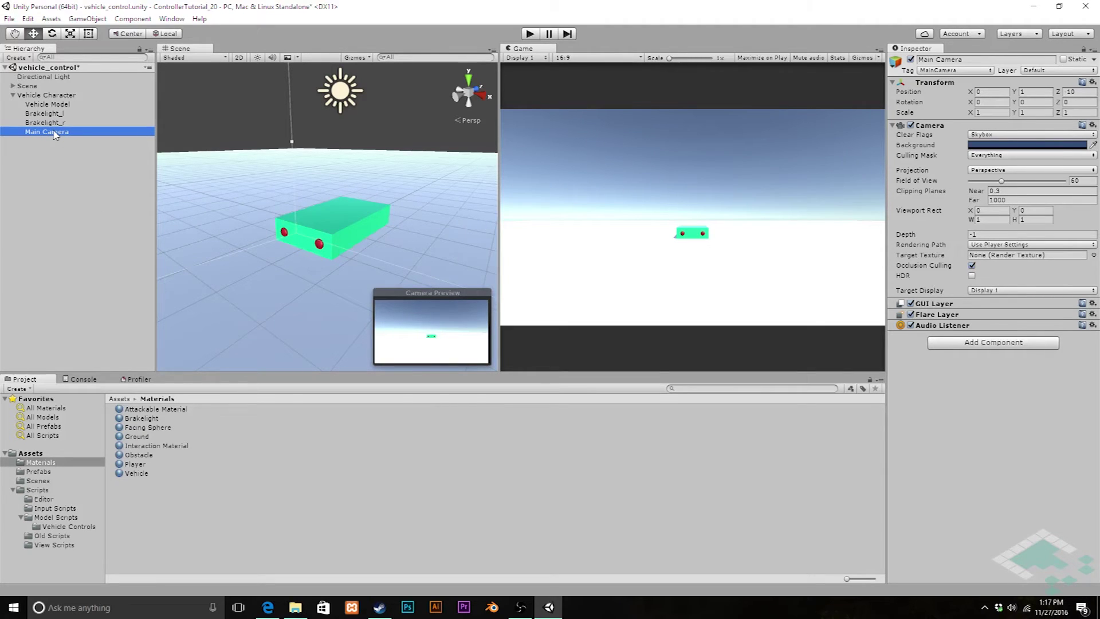
pyautogui.click(48, 95)
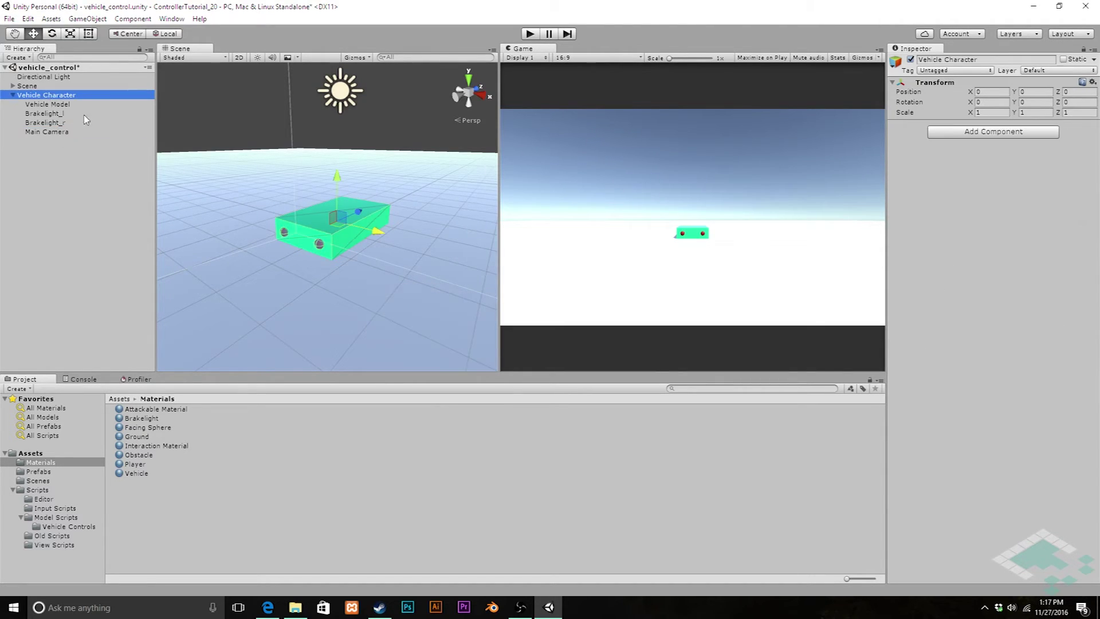
pyautogui.moveTo(358, 212); pyautogui.dragTo(419, 169)
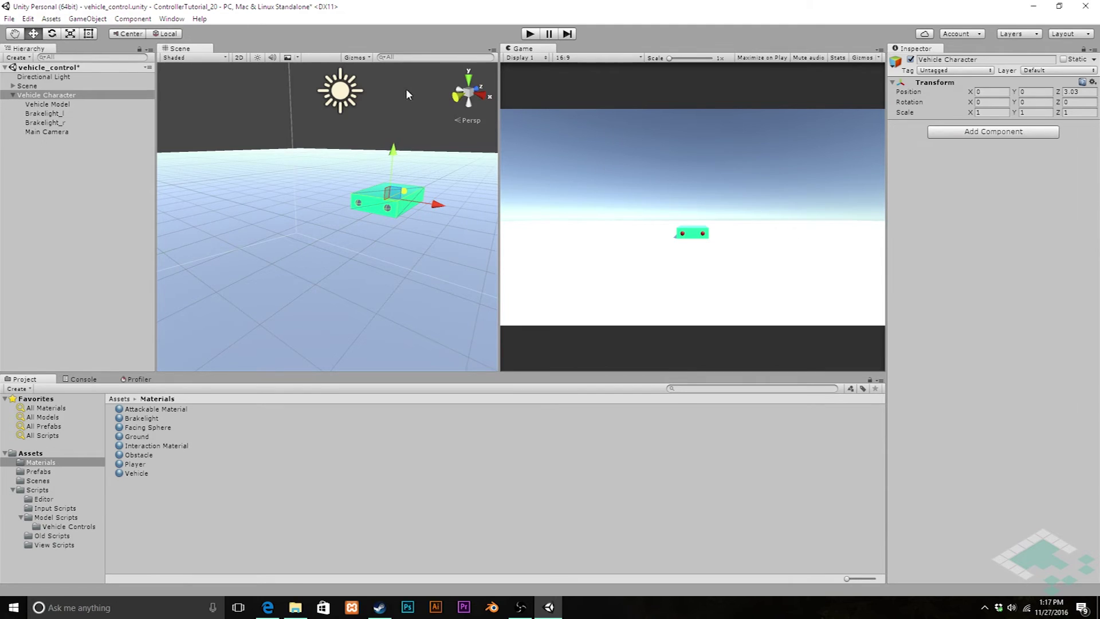
pyautogui.scroll(-3, 331, 221)
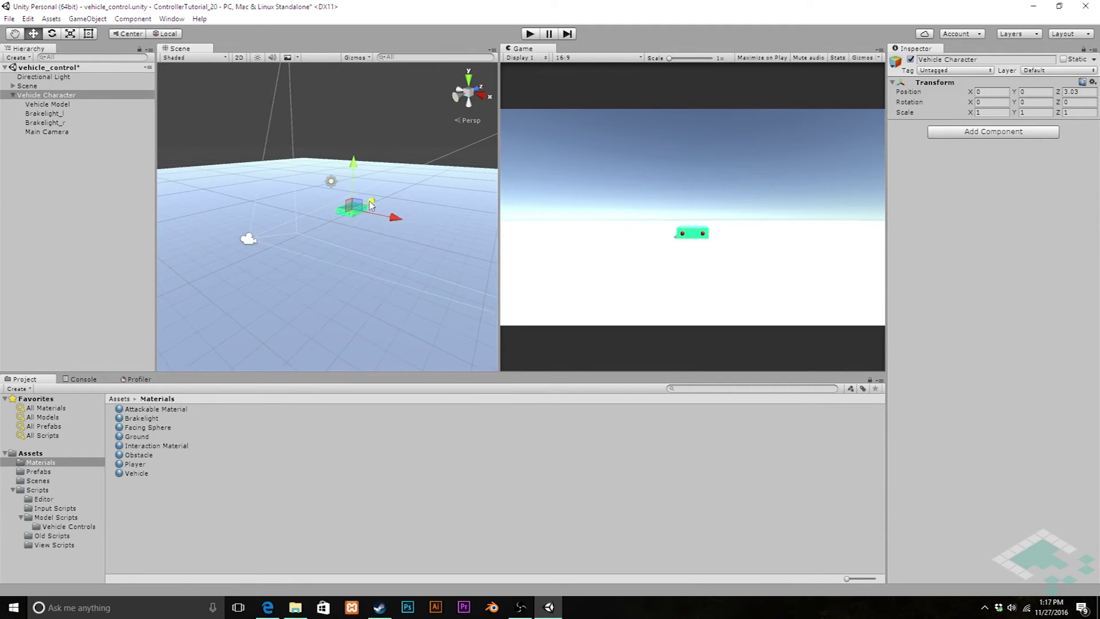
pyautogui.moveTo(371, 203); pyautogui.dragTo(366, 234)
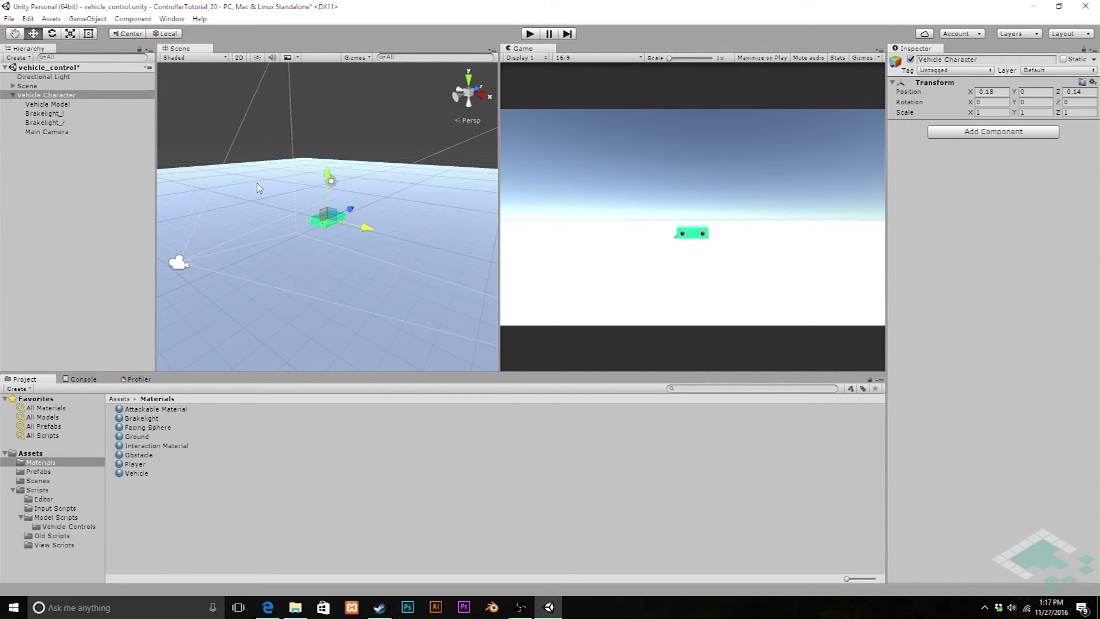
# Step: Place the Main Camera behind and above the vehicle, tilted about 14° down toward it
pyautogui.click(49, 122)
pyautogui.click(52, 132)
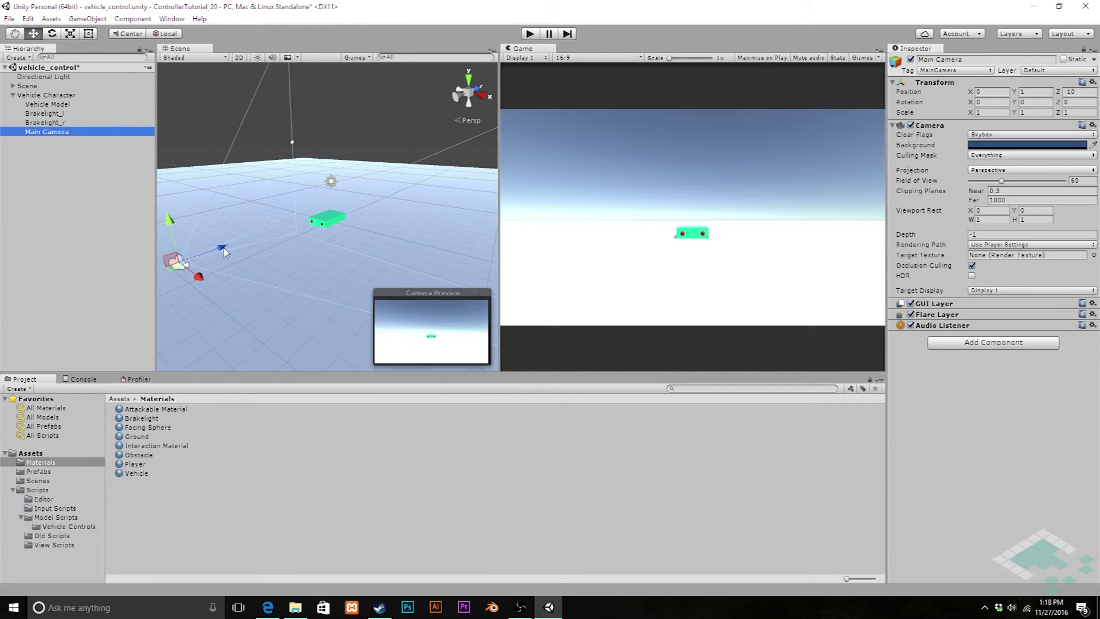
pyautogui.moveTo(223, 251); pyautogui.dragTo(370, 194)
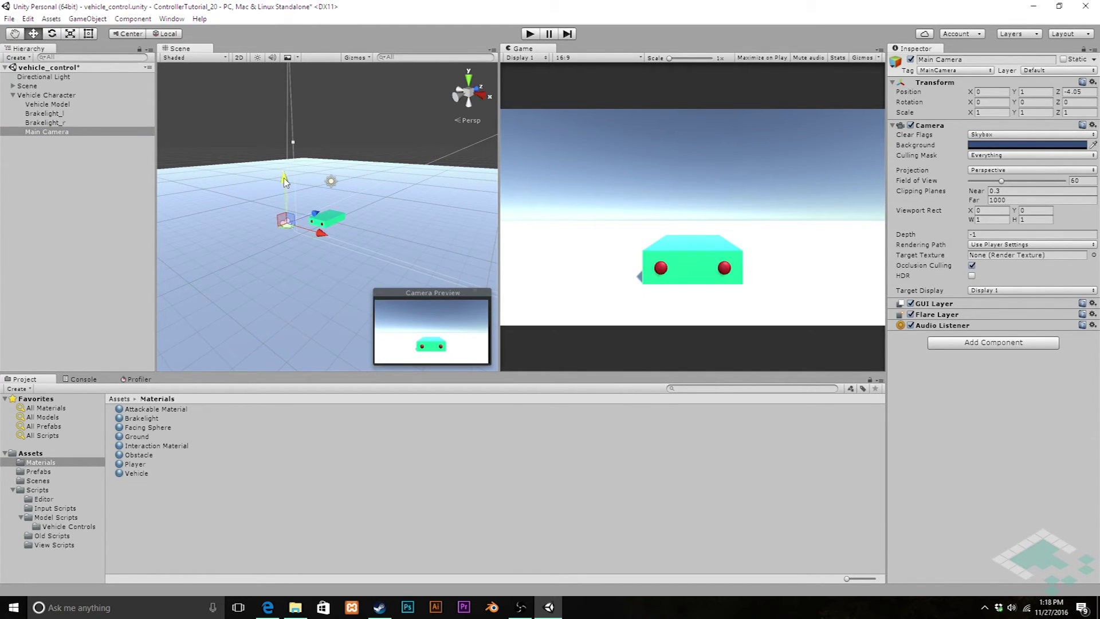
pyautogui.moveTo(285, 182); pyautogui.dragTo(284, 171)
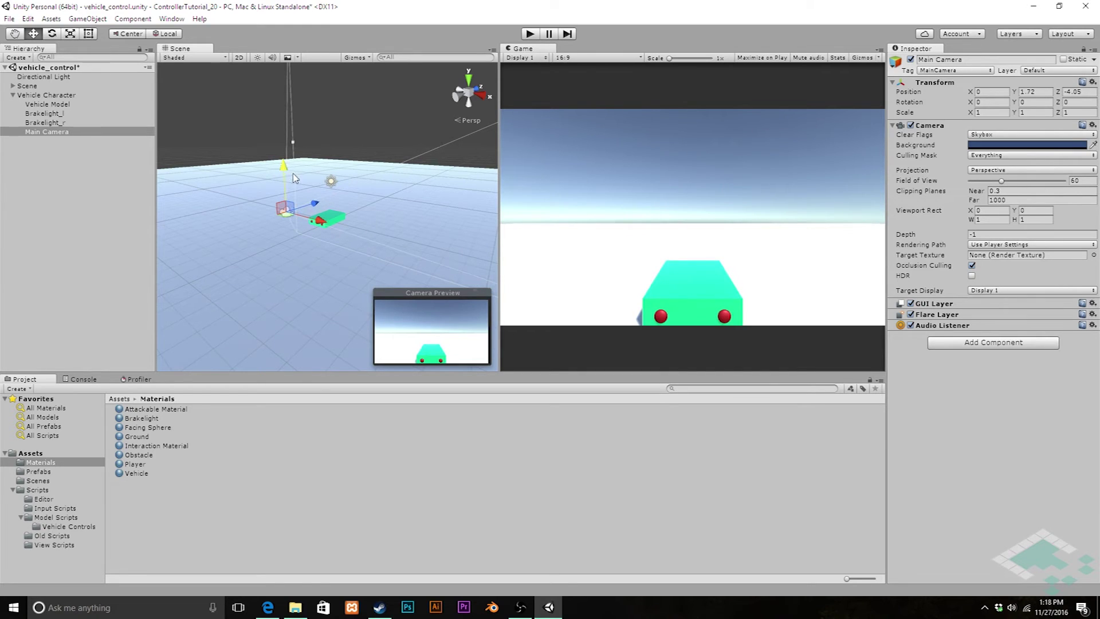
pyautogui.click(51, 33)
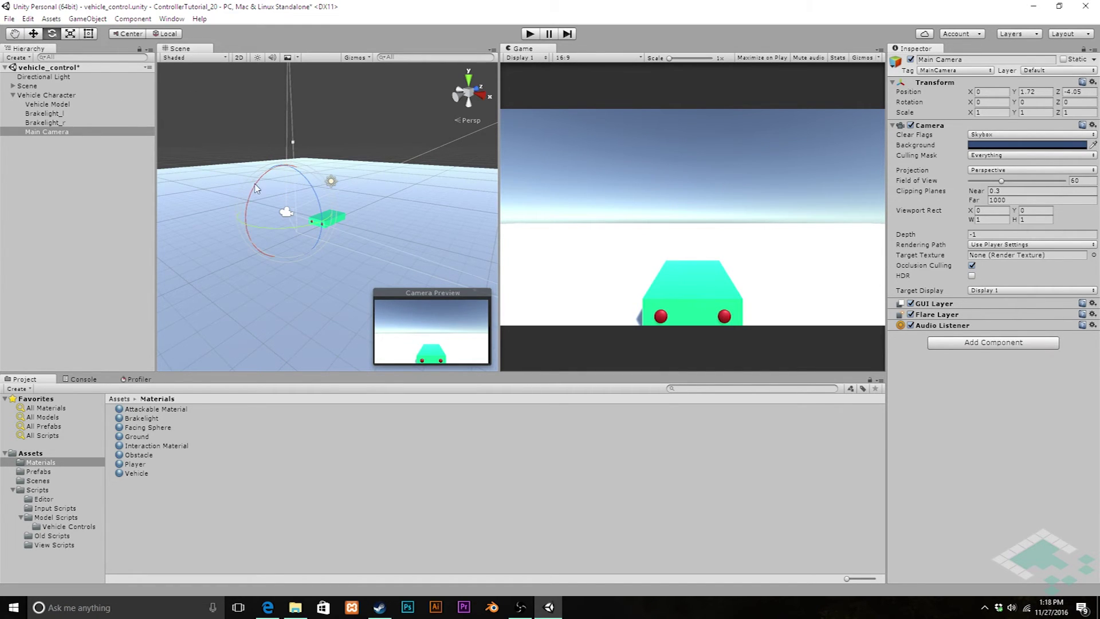
pyautogui.moveTo(257, 189); pyautogui.dragTo(264, 174)
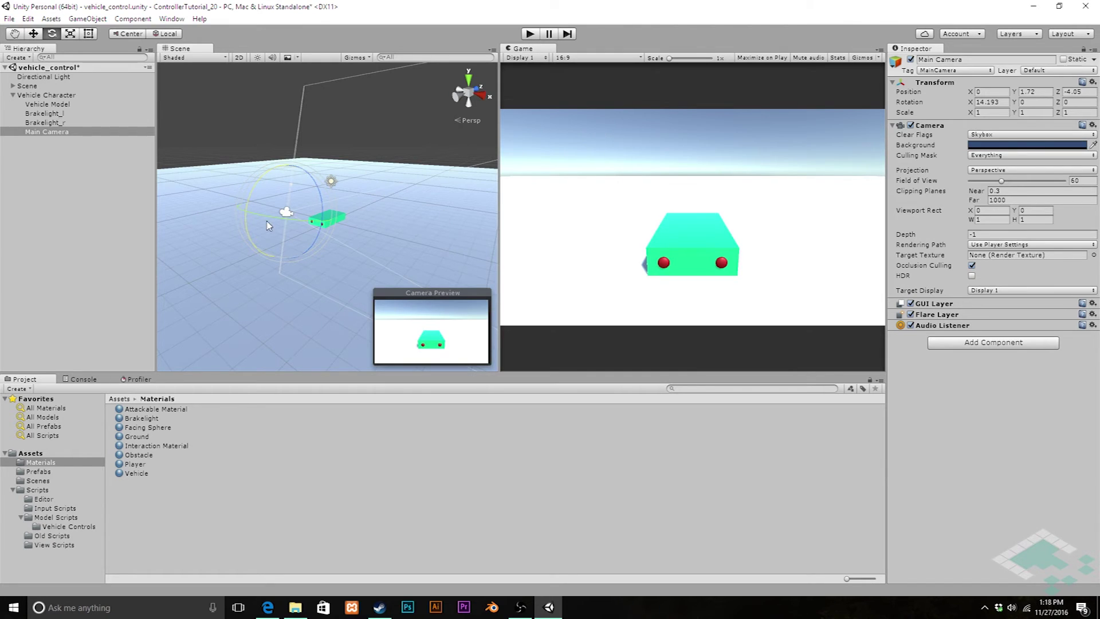
pyautogui.keyDown('alt'); pyautogui.moveTo(370, 215); pyautogui.dragTo(368, 221); pyautogui.keyUp('alt')
pyautogui.click(52, 96)
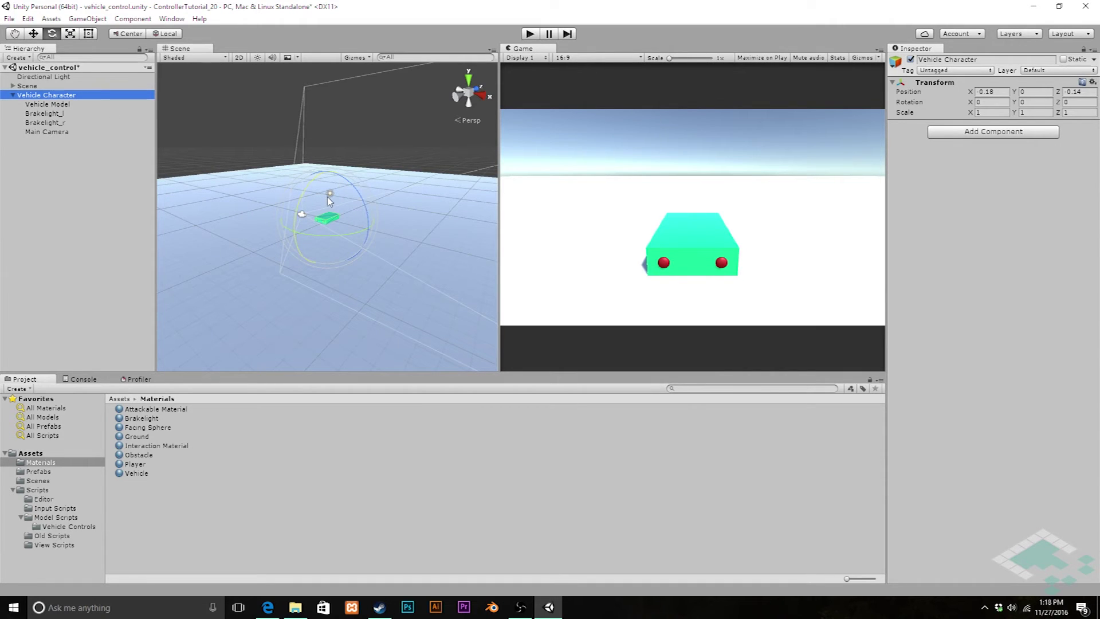
pyautogui.click(51, 132)
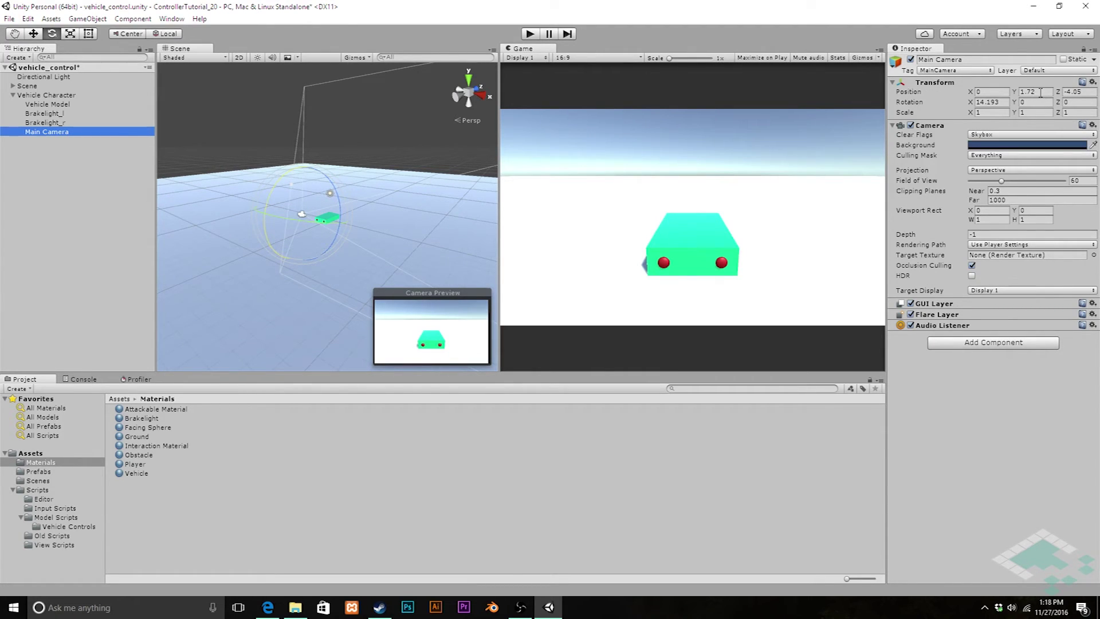
pyautogui.click(1088, 93)
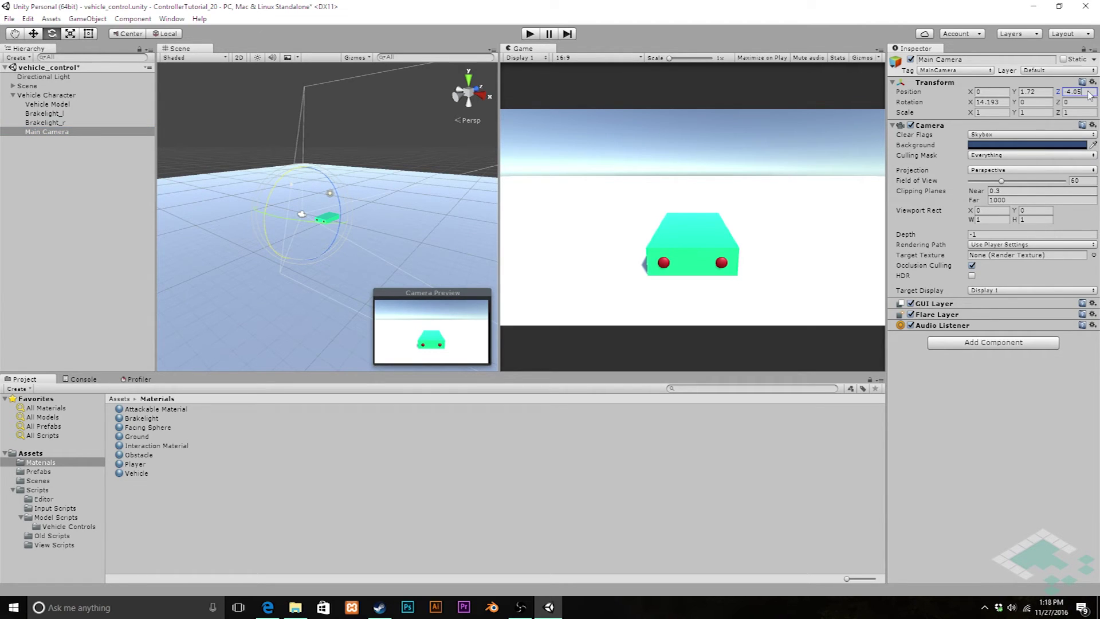
# Step: Round the camera transform to position Y 1.75, Z -4 and rotation X 14
pyautogui.press('BackSpace')
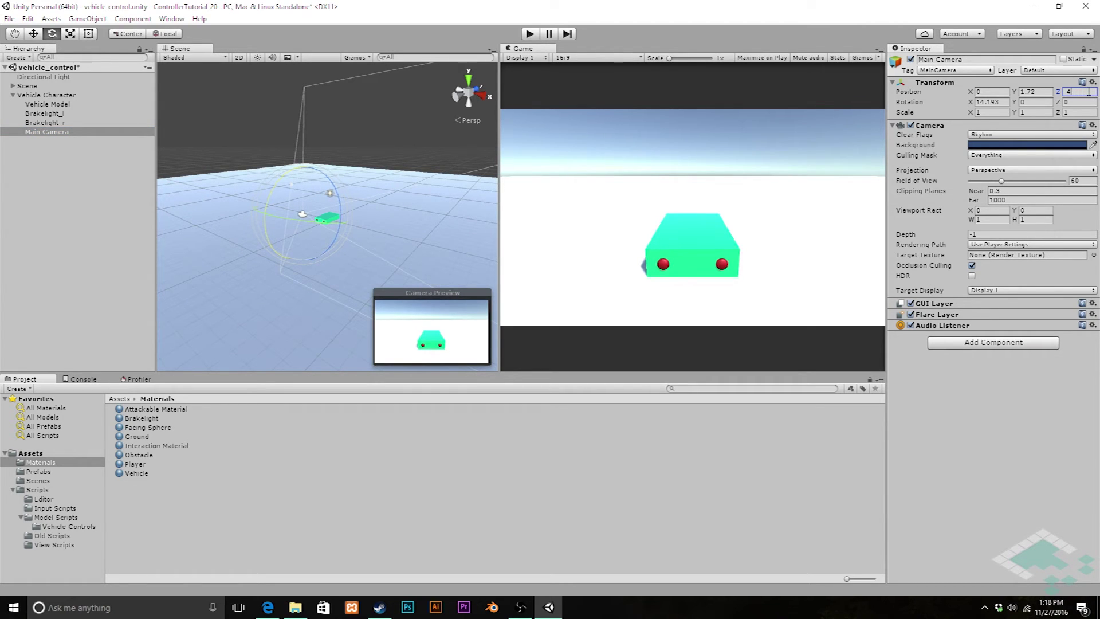
pyautogui.click(1035, 93)
pyautogui.click(1041, 93)
pyautogui.press('BackSpace')
pyautogui.write('5')
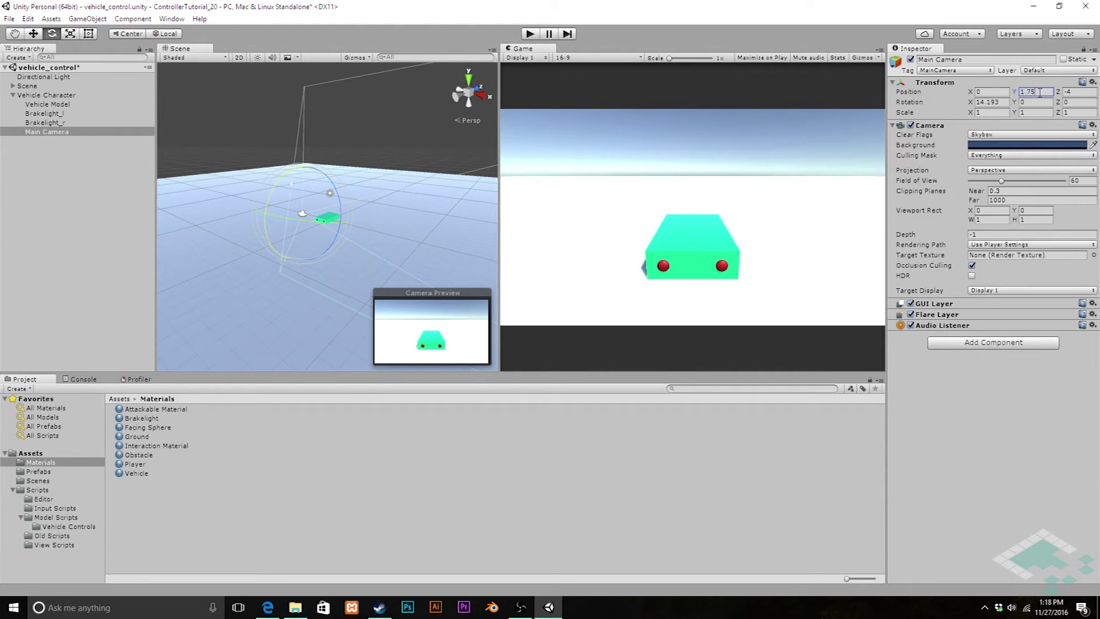
pyautogui.click(998, 104)
pyautogui.moveTo(999, 104); pyautogui.dragTo(988, 108)
pyautogui.press('BackSpace')
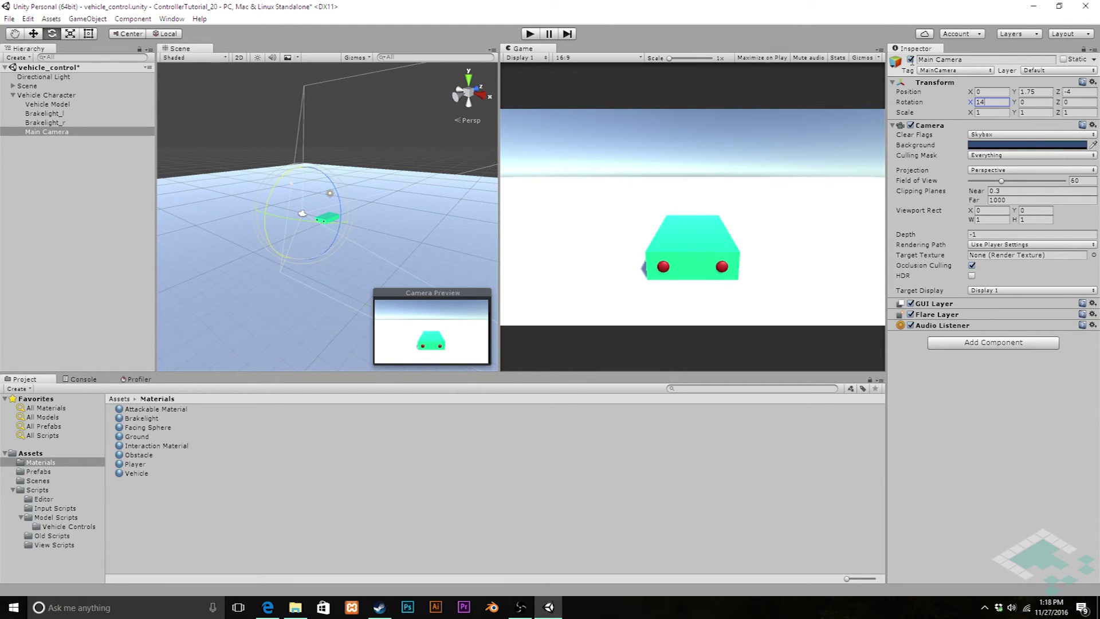
# Step: Rename the camera to Chase Camera and save the scene
pyautogui.click(975, 60)
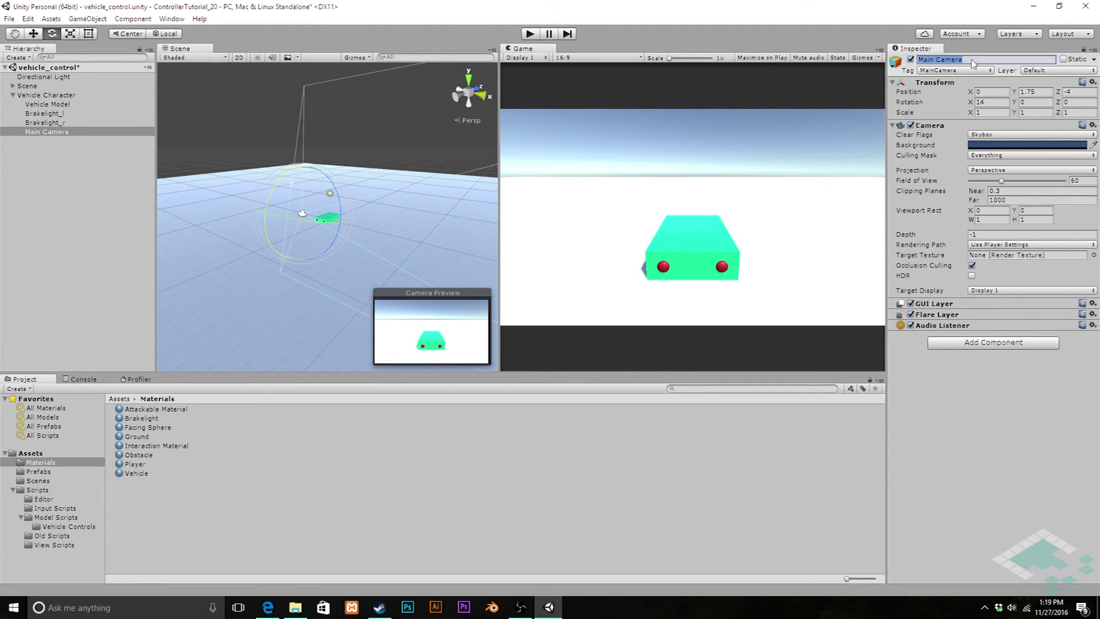
pyautogui.moveTo(934, 60); pyautogui.dragTo(918, 60)
pyautogui.write('Chase')
pyautogui.press('Return')
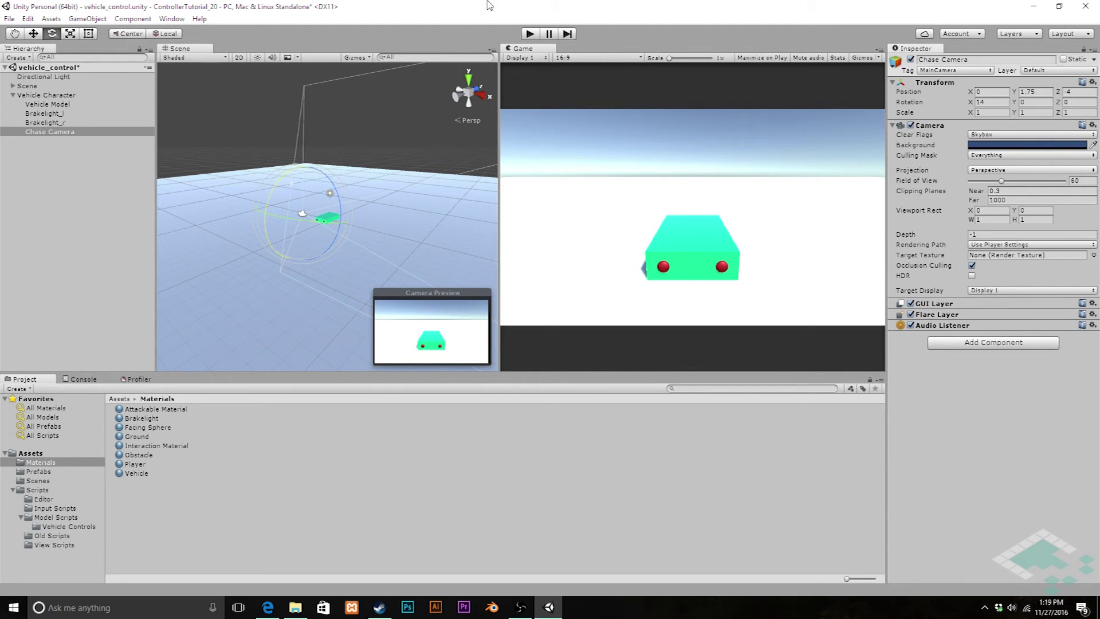
pyautogui.hotkey('ctrl', 's')
# Step: Reset Vehicle Character's Transform to zero position and rotation with scale 1
pyautogui.click(38, 95)
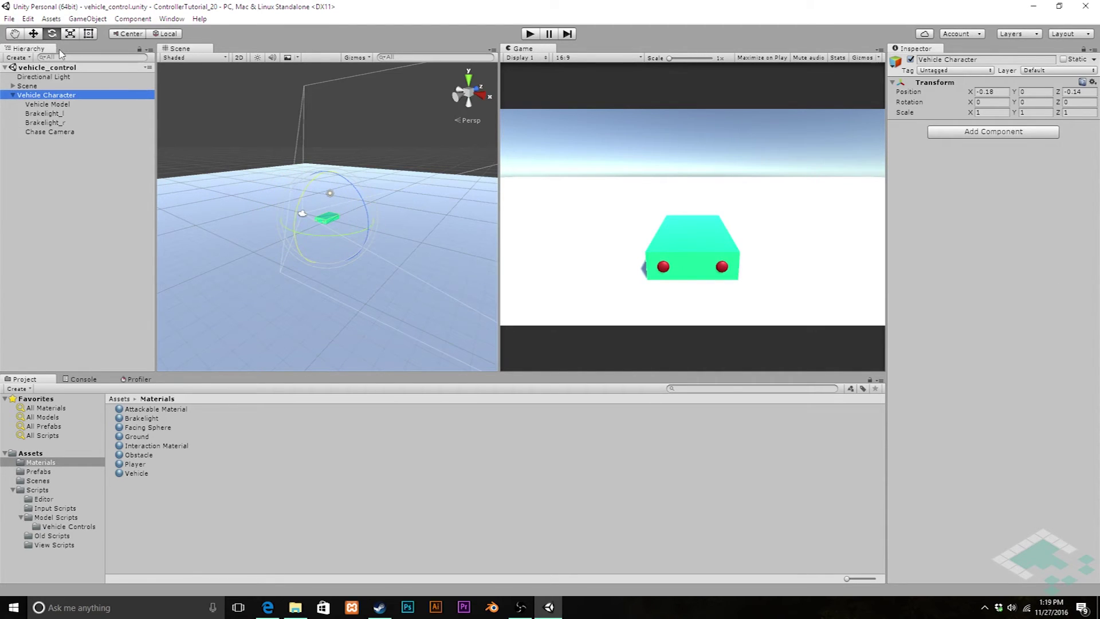
pyautogui.click(33, 33)
pyautogui.moveTo(346, 212); pyautogui.dragTo(272, 204)
pyautogui.click(51, 33)
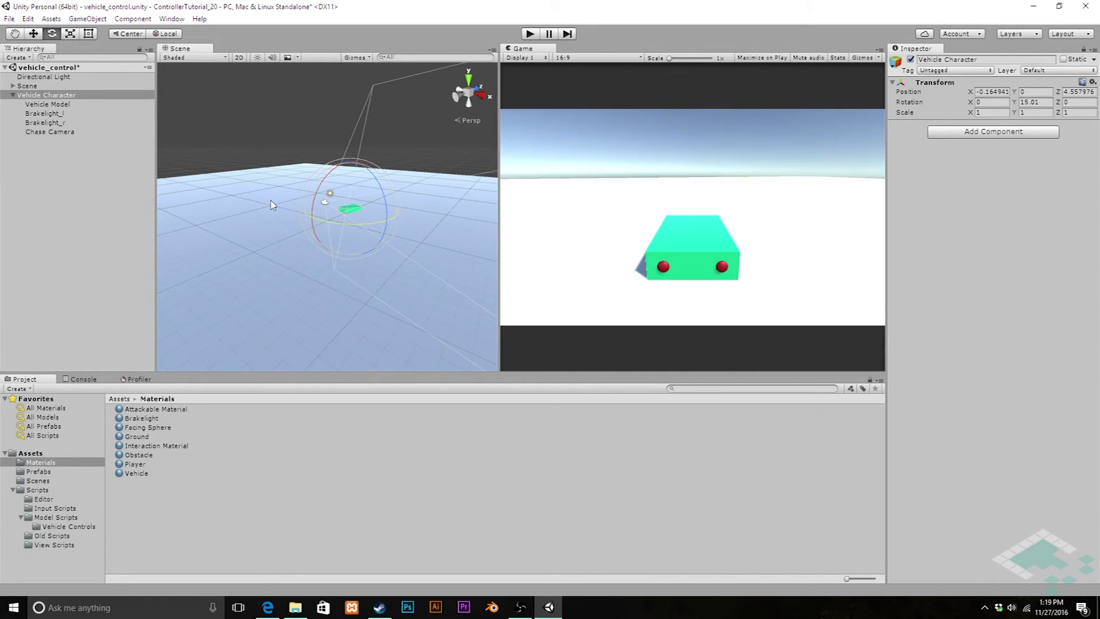
pyautogui.rightClick(970, 84)
pyautogui.click(974, 88)
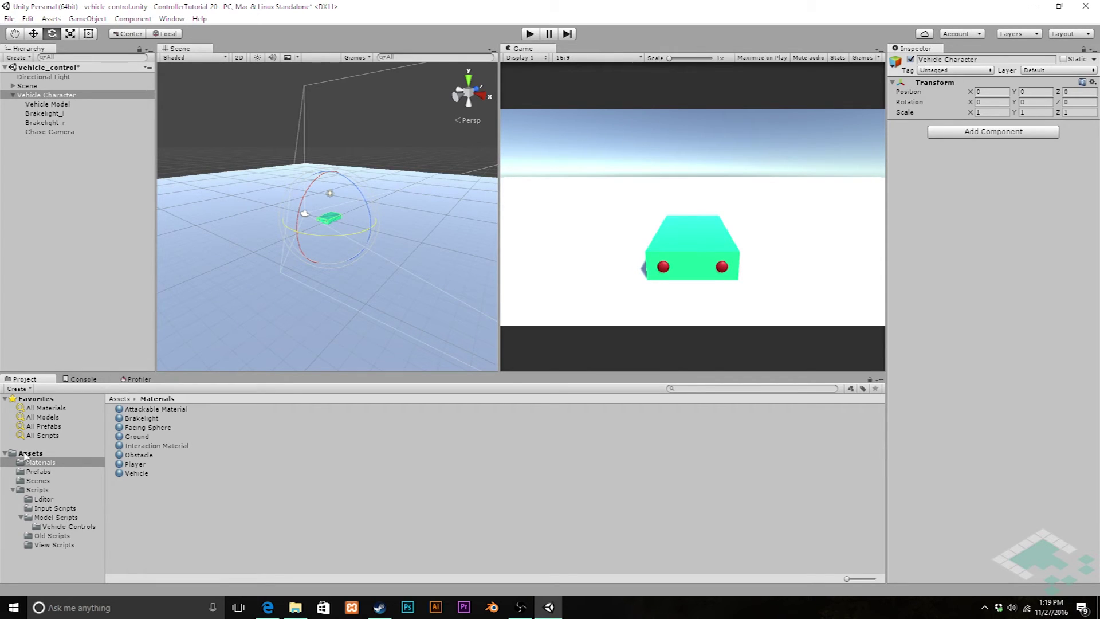
pyautogui.click(66, 527)
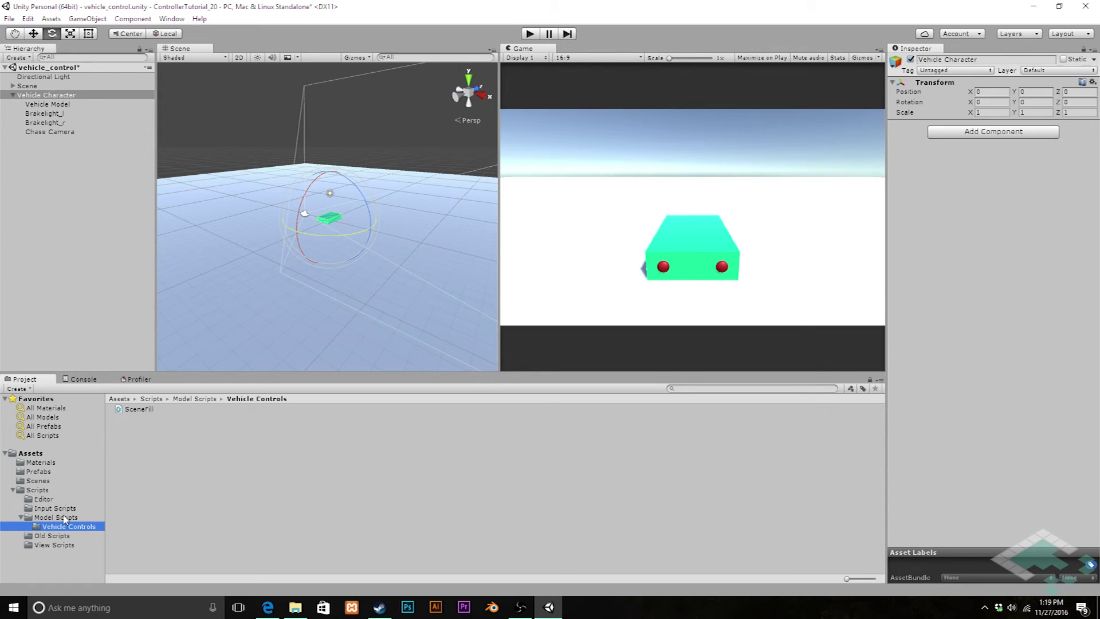
# Step: Create a C# script named VehicleController in Scripts > Model Scripts > Vehicle Controls
pyautogui.click(65, 518)
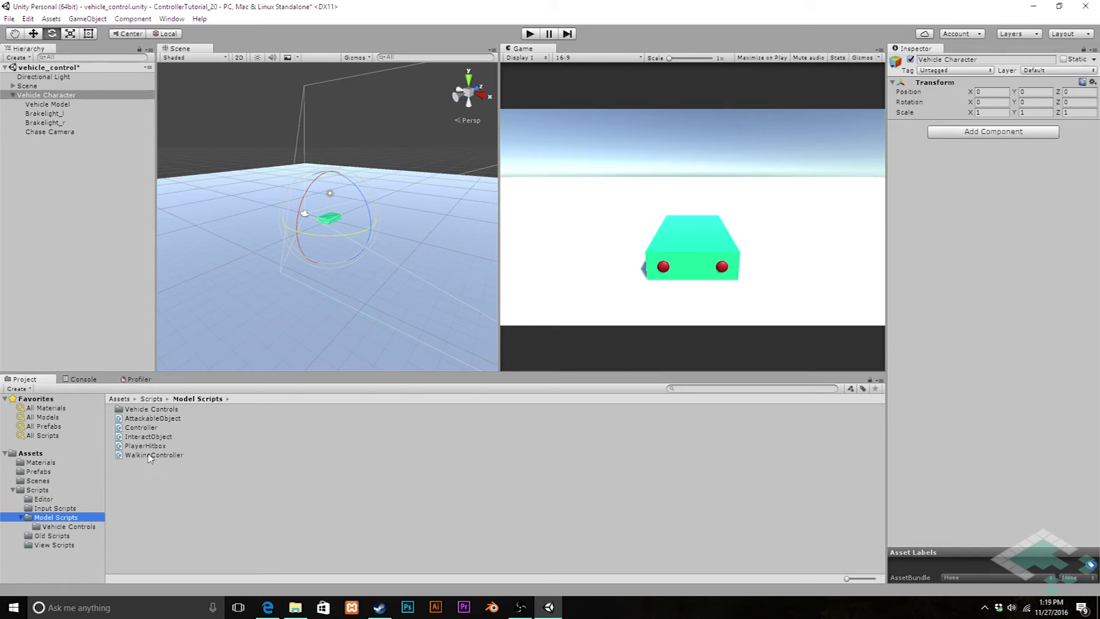
pyautogui.doubleClick(162, 409)
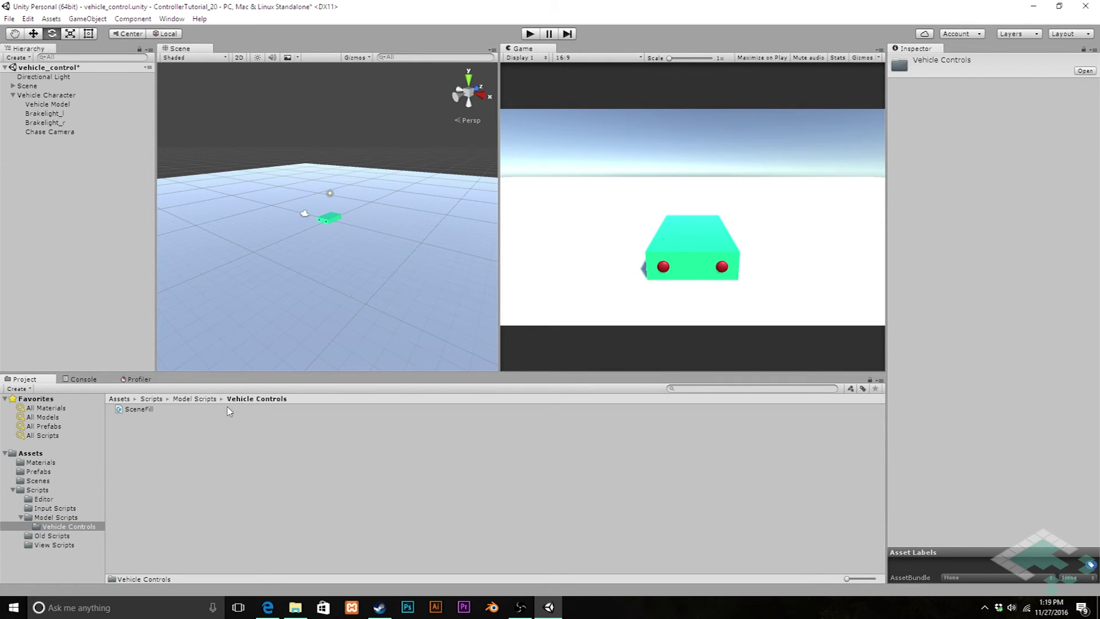
pyautogui.rightClick(182, 445)
pyautogui.moveTo(243, 238)
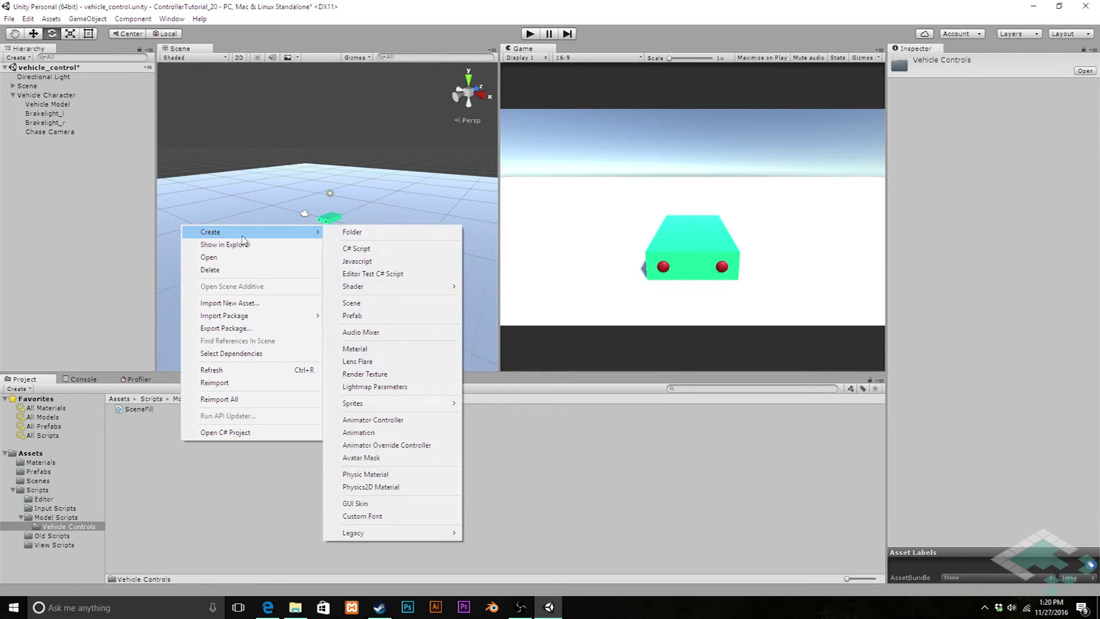
pyautogui.click(351, 248)
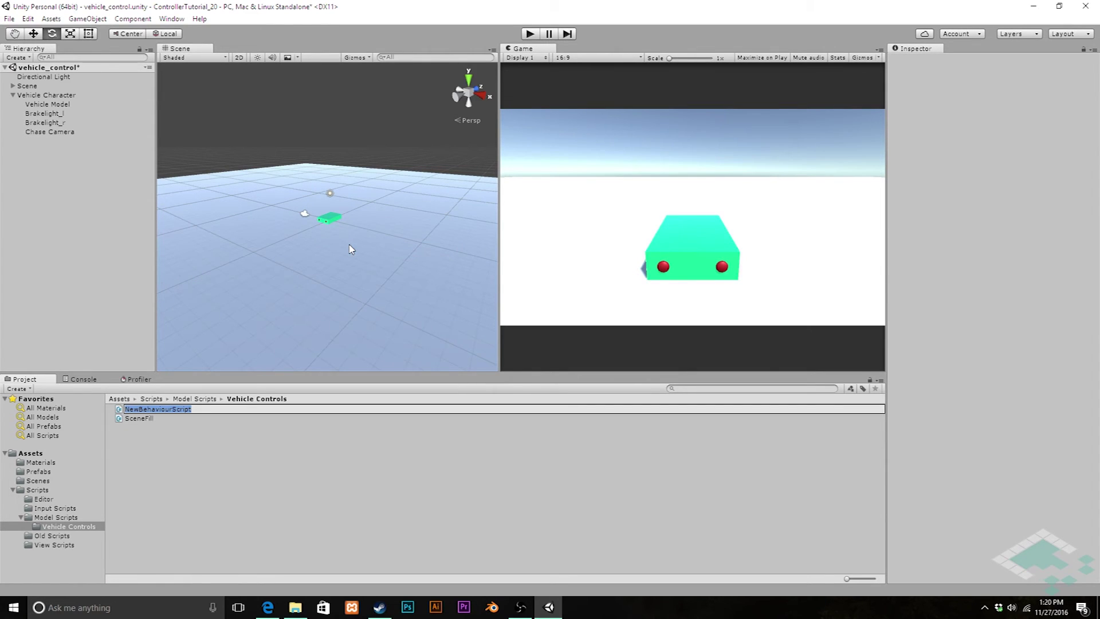
pyautogui.write('VehicleController')
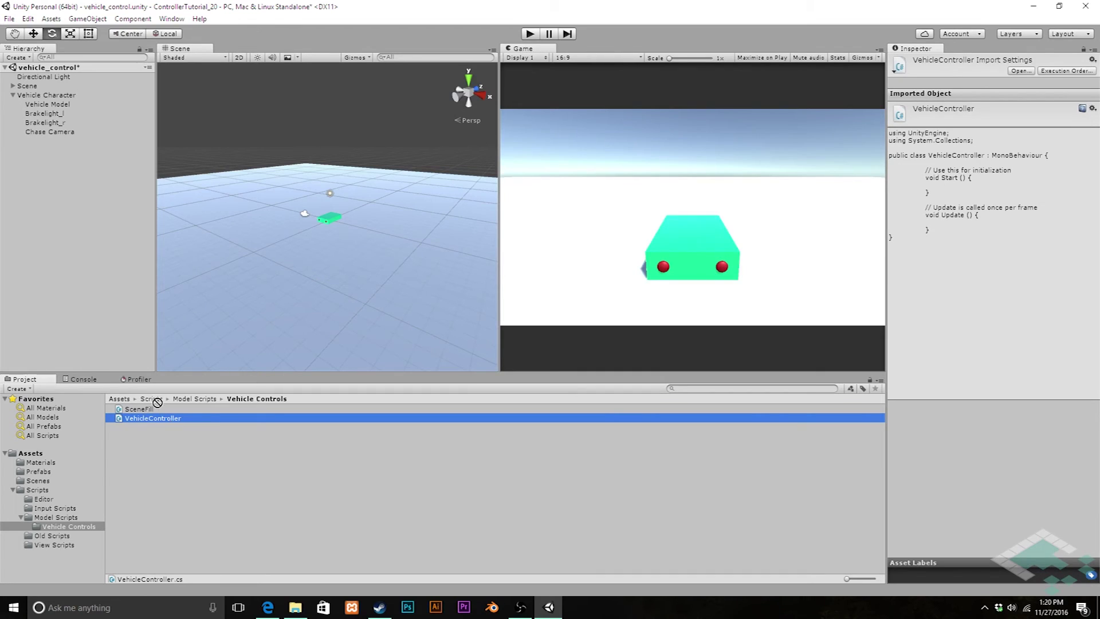
# Step: Attach VehicleController to Vehicle Character and save the scene
pyautogui.moveTo(157, 402); pyautogui.dragTo(64, 98)
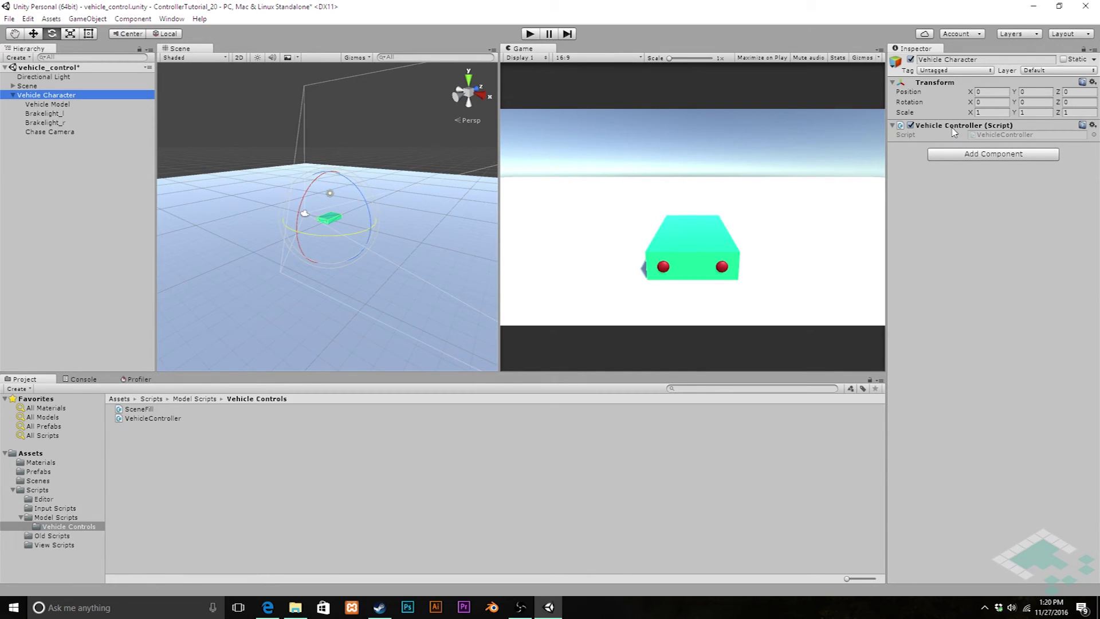
pyautogui.hotkey('ctrl', 's')
pyautogui.doubleClick(153, 418)
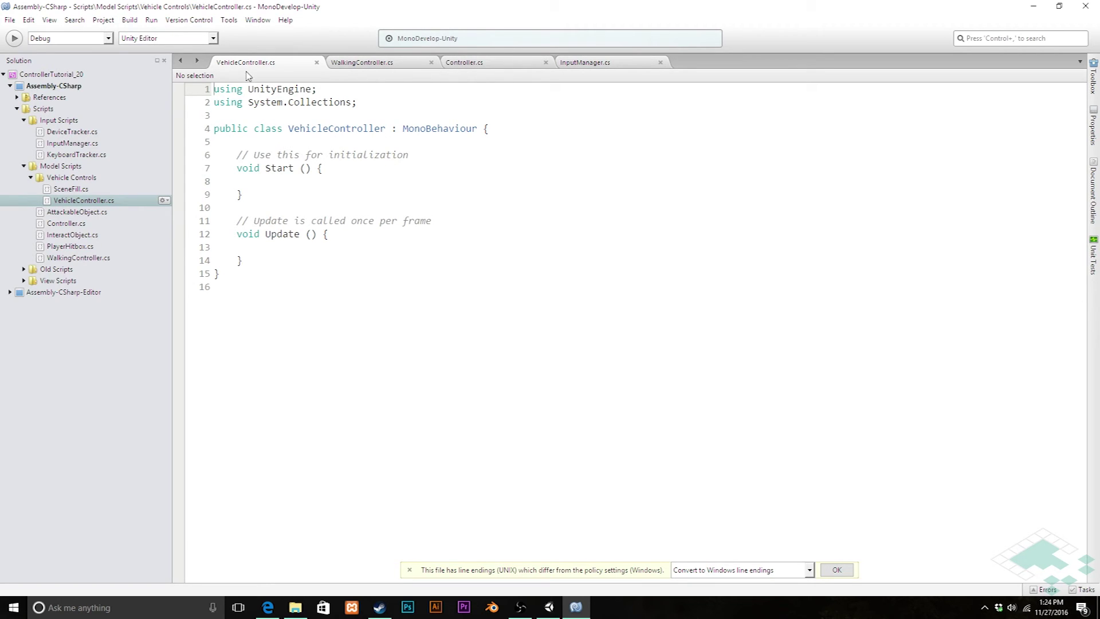
# Step: Show WalkingController.cs from its first line in MonoDevelop for reference
pyautogui.click(370, 65)
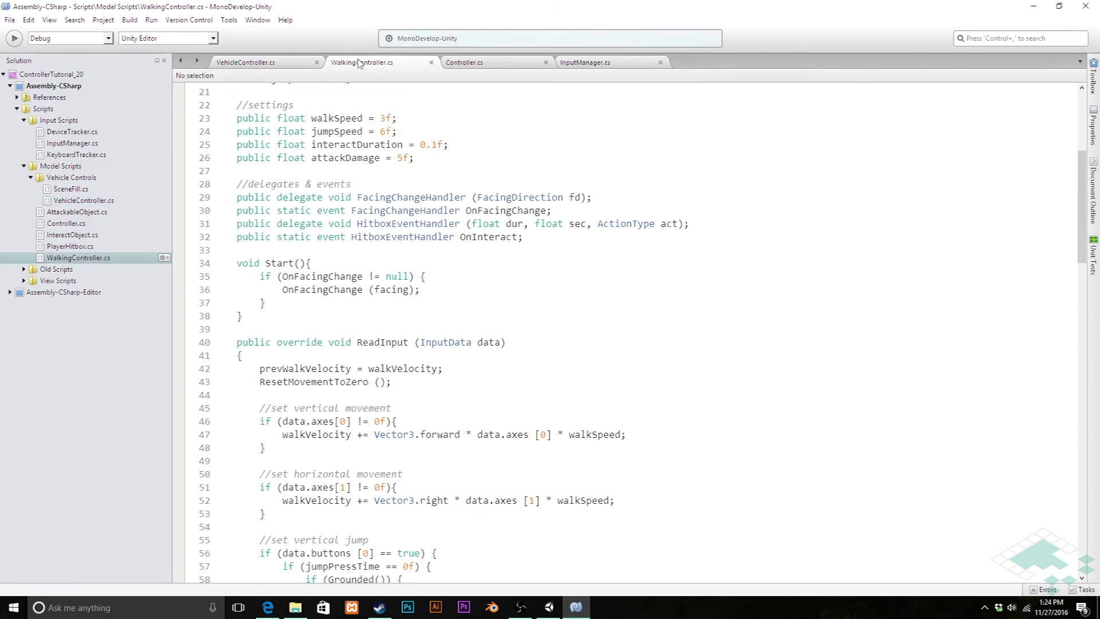
pyautogui.scroll(7, 401, 246)
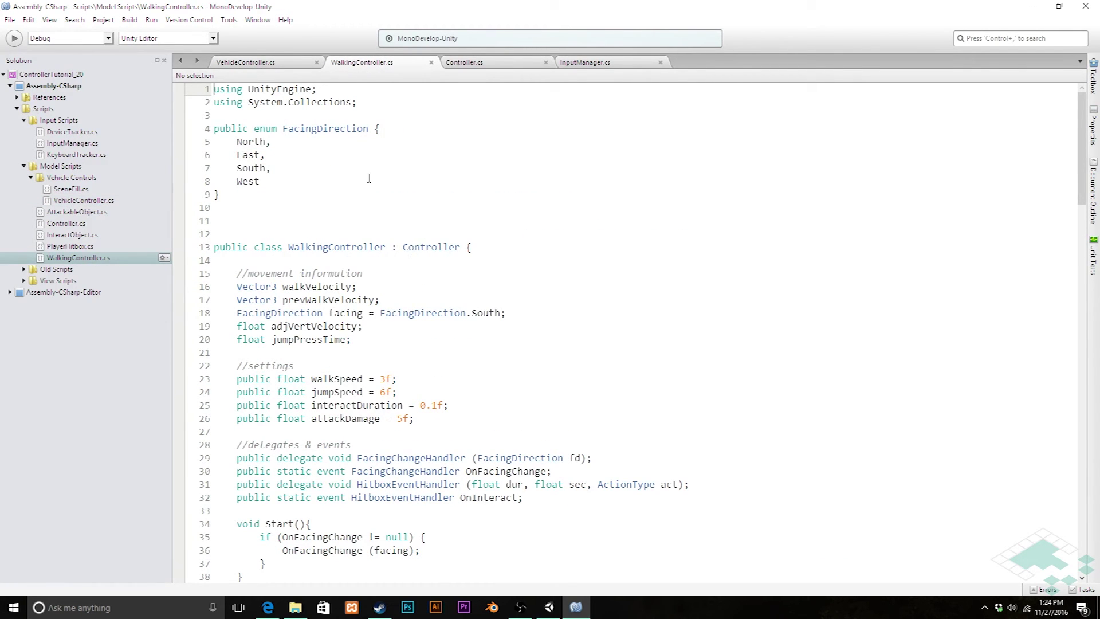
# Step: Review Controller.cs, highlighting its Rigidbody, Collider and abstract ReadInput declarations
pyautogui.click(466, 64)
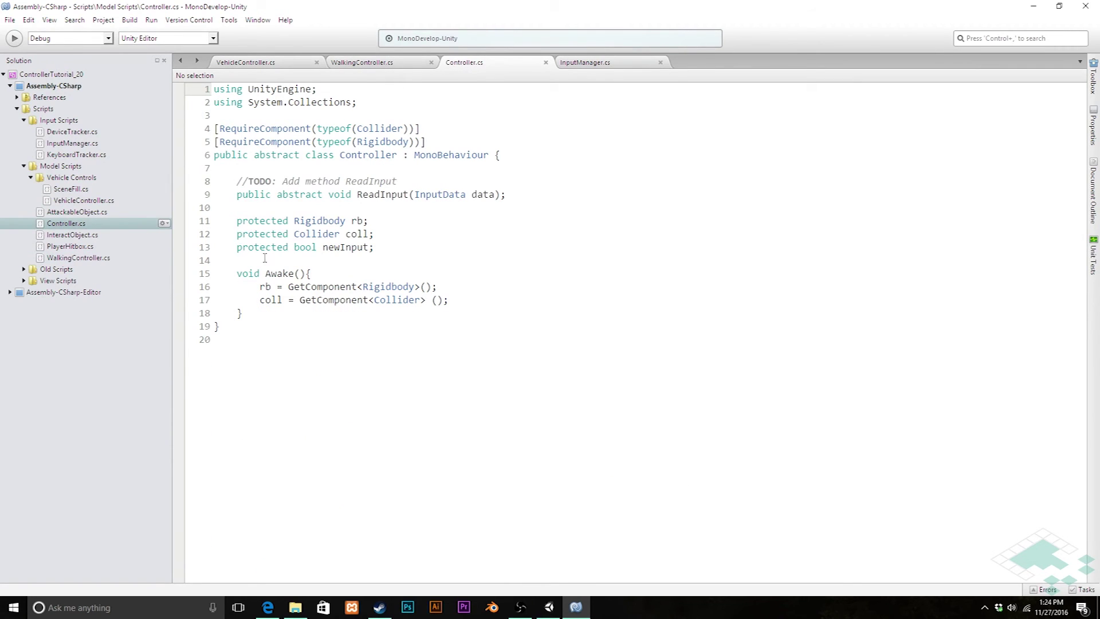
pyautogui.click(237, 222)
pyautogui.hotkey('shift', 'End')
pyautogui.hotkey('shift', 'Left')
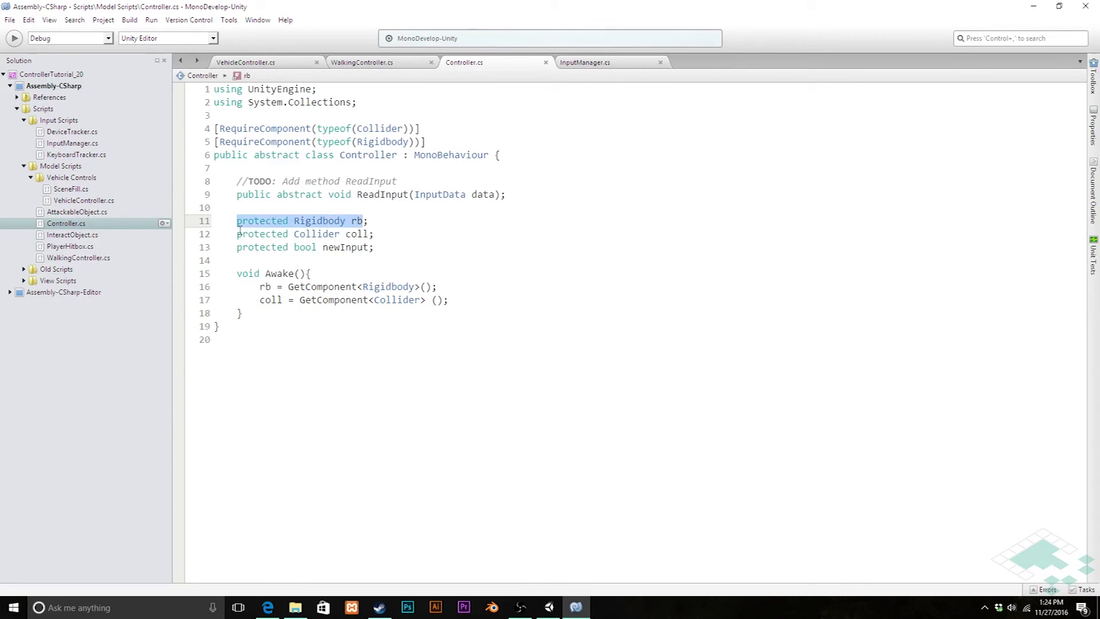
pyautogui.moveTo(238, 234); pyautogui.dragTo(425, 234)
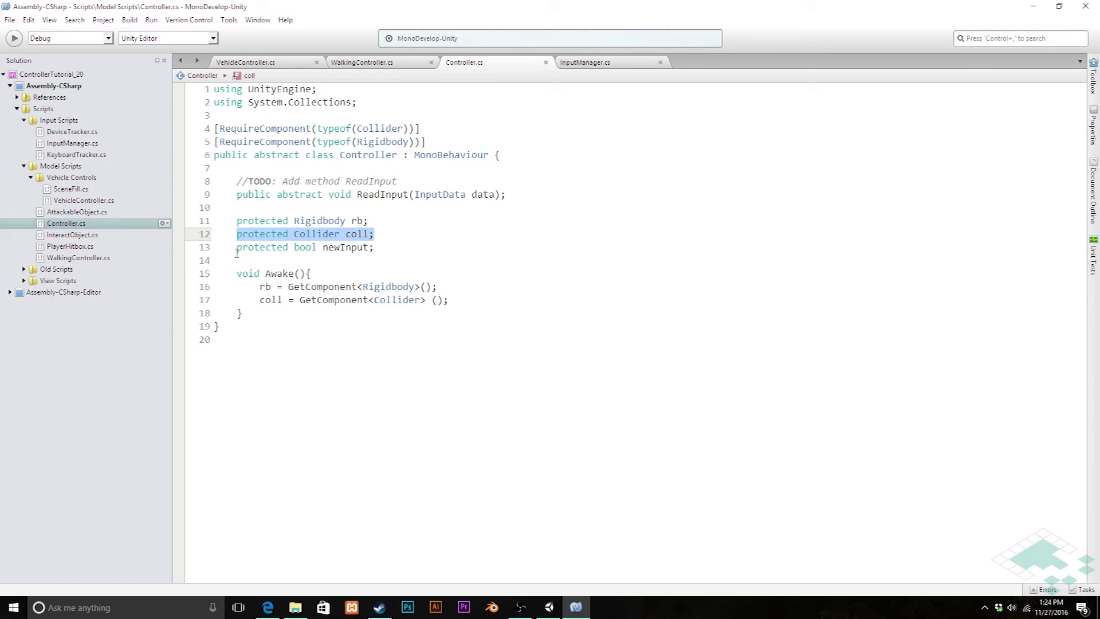
pyautogui.moveTo(236, 195); pyautogui.dragTo(536, 197)
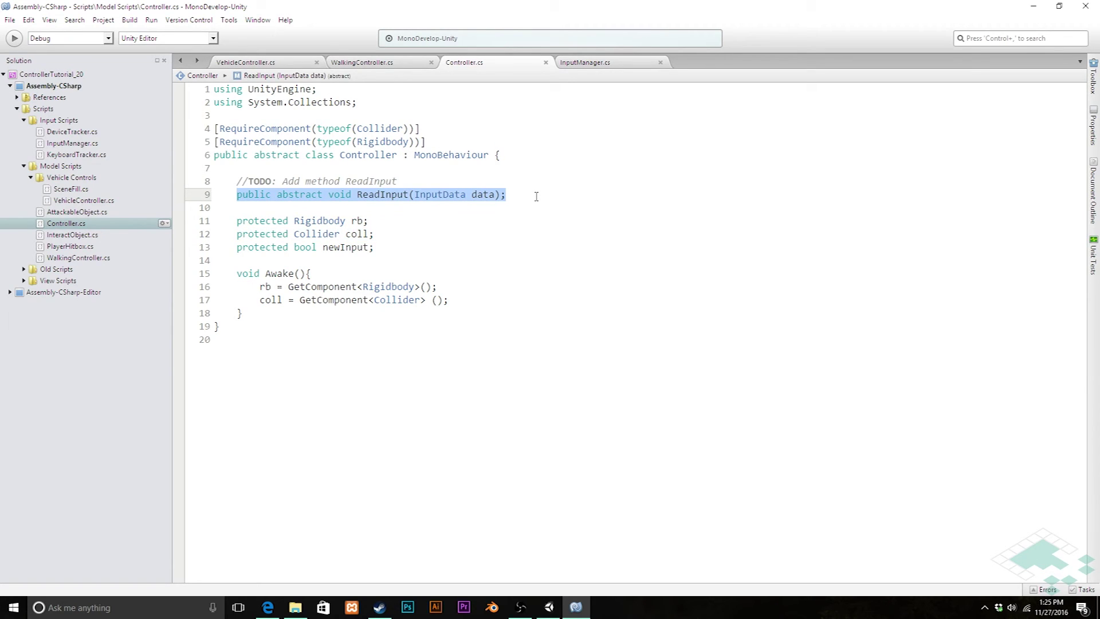
# Step: Change VehicleController's base class from MonoBehaviour to Controller and save the file
pyautogui.click(255, 64)
pyautogui.doubleClick(428, 130)
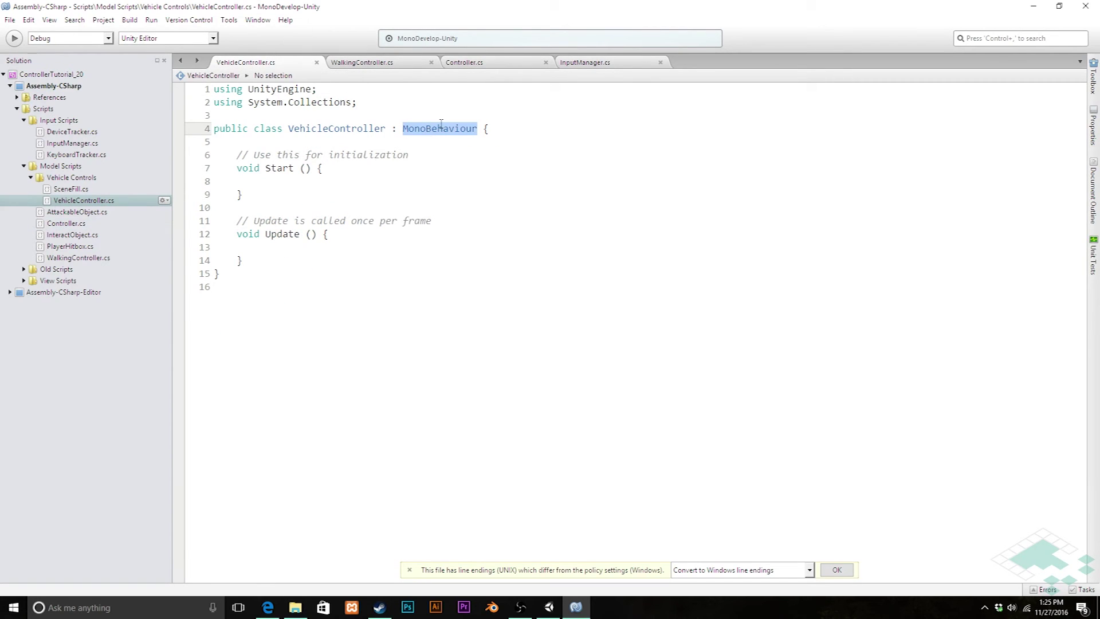
pyautogui.moveTo(441, 124)
pyautogui.write('Controlle')
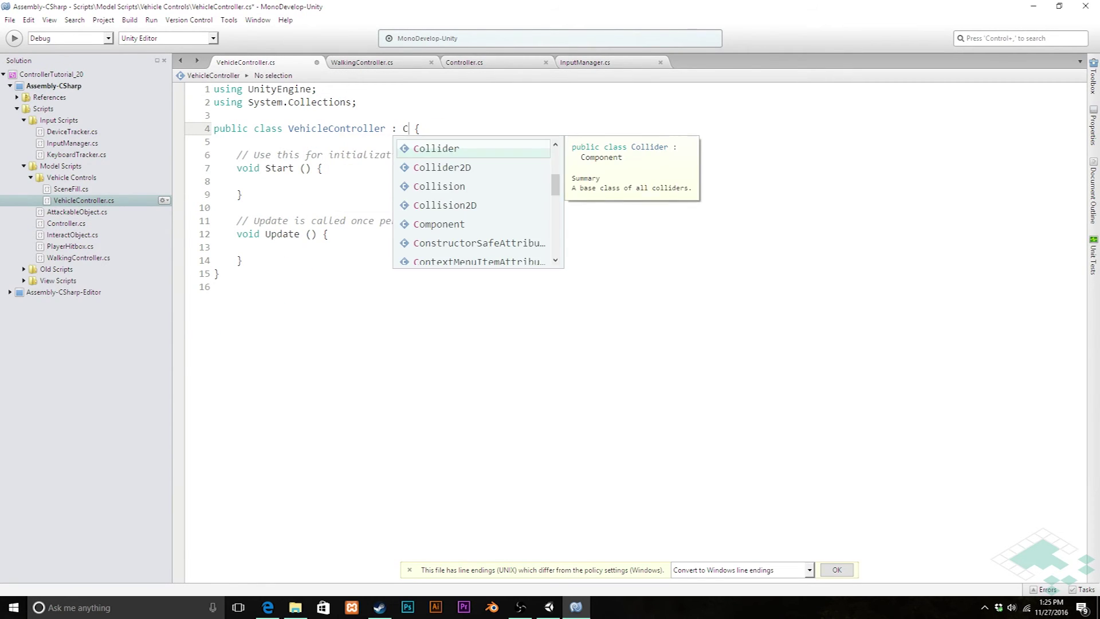
pyautogui.write('r')
pyautogui.hotkey('ctrl', 's')
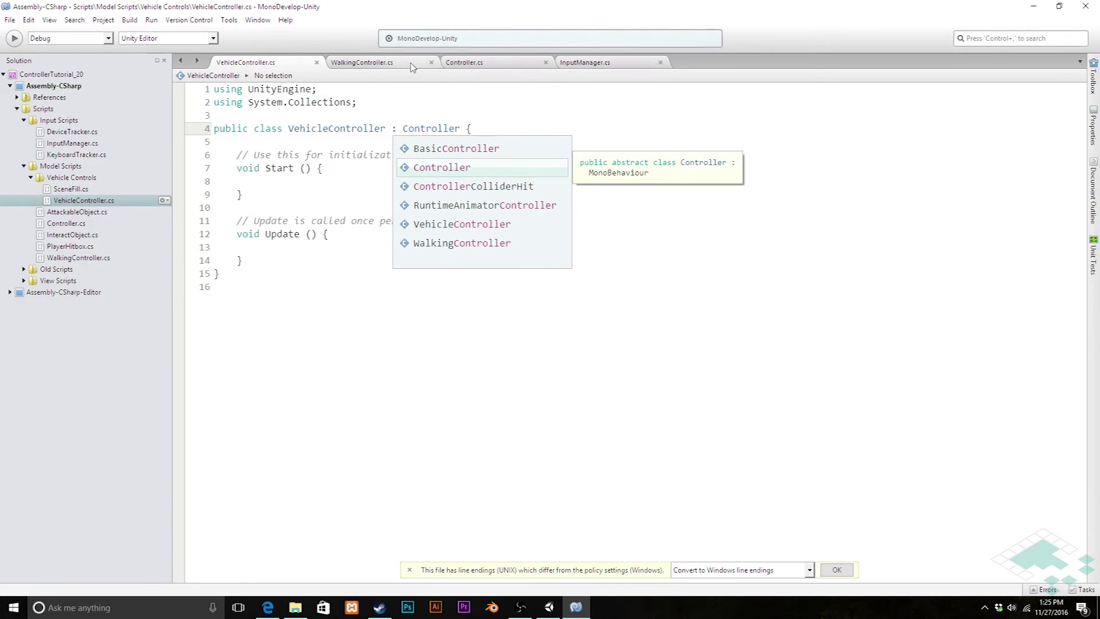
pyautogui.click(408, 65)
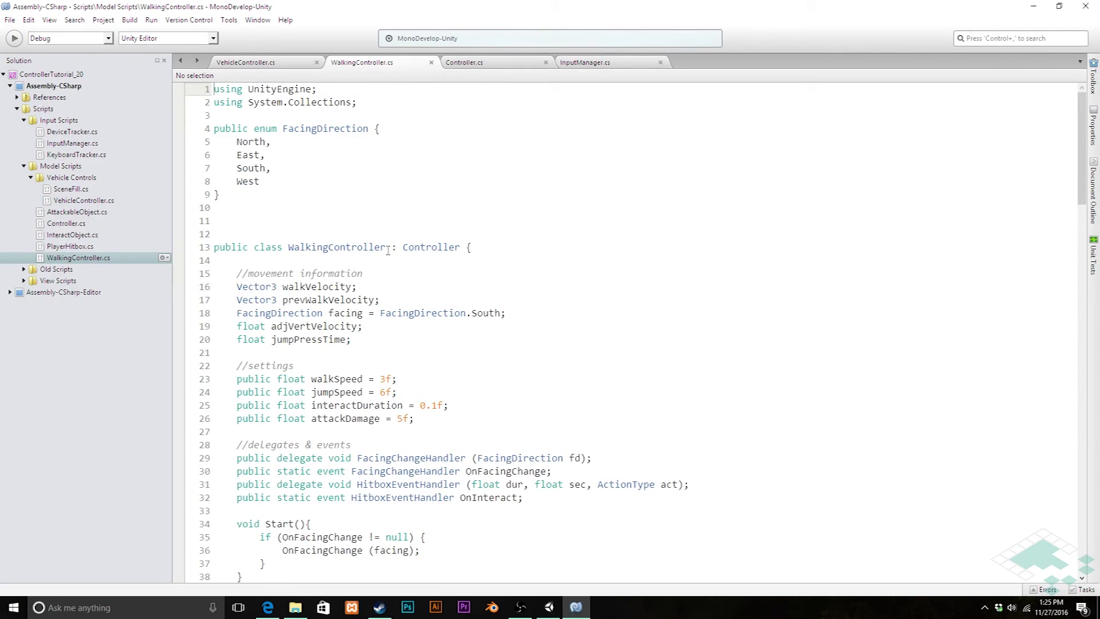
# Step: Select WalkingController's ReadInput override signature and opening brace on lines 40–41
pyautogui.scroll(-7, 229, 327)
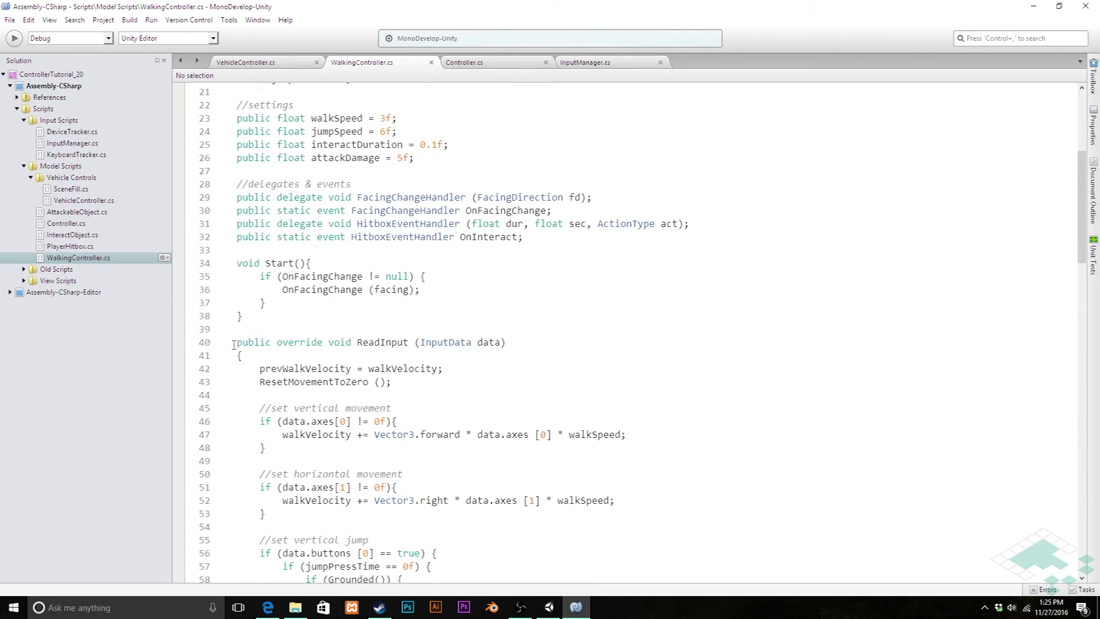
pyautogui.moveTo(233, 343); pyautogui.dragTo(523, 342)
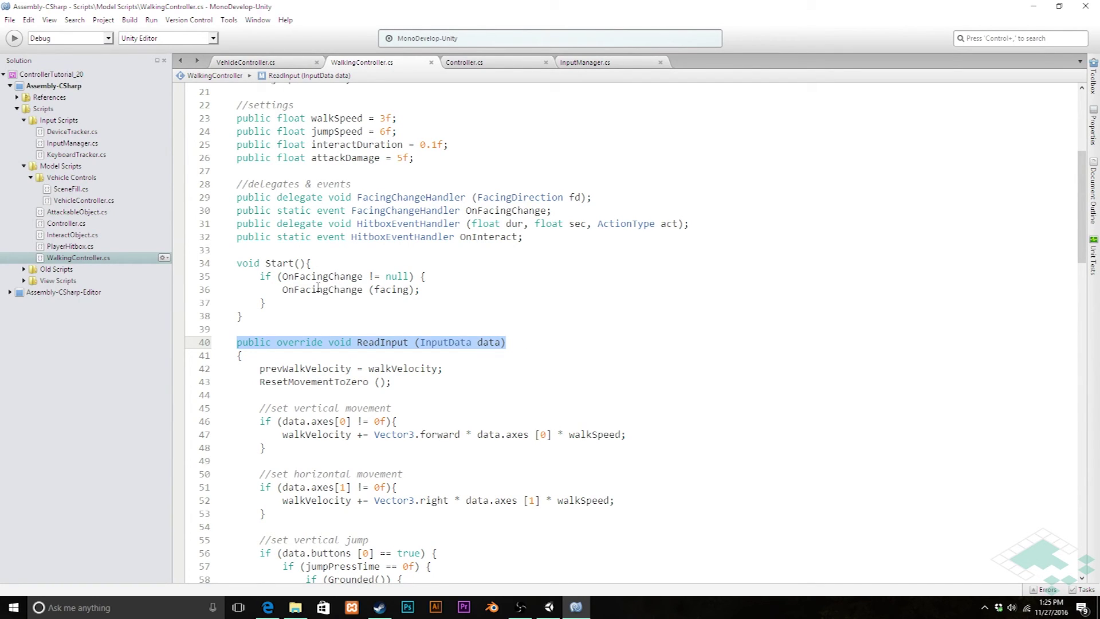
pyautogui.click(259, 340)
pyautogui.moveTo(237, 342); pyautogui.dragTo(247, 359)
pyautogui.hotkey('ctrl', 'c')
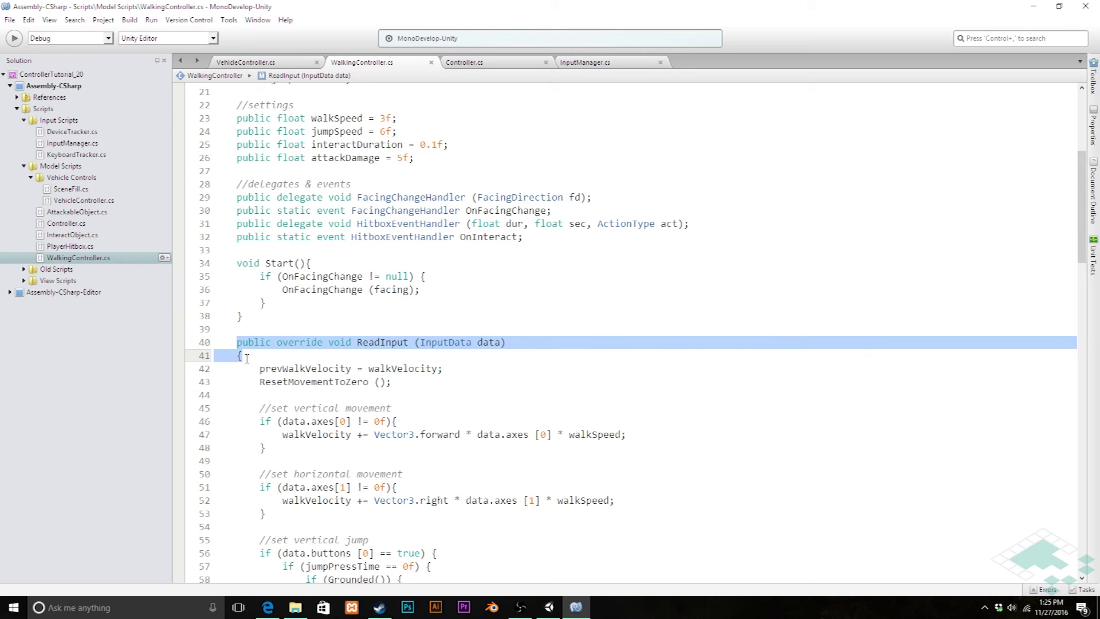
# Step: Replace VehicleController's Start and Update methods with the pasted ReadInput override and its closing brace
pyautogui.click(250, 64)
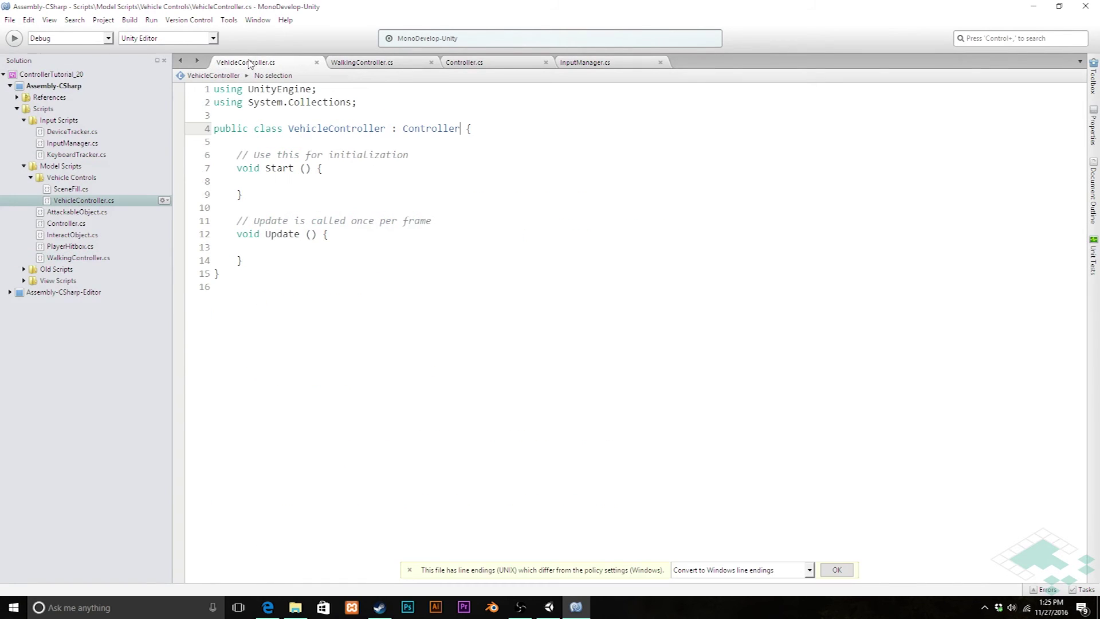
pyautogui.moveTo(255, 261); pyautogui.dragTo(237, 156)
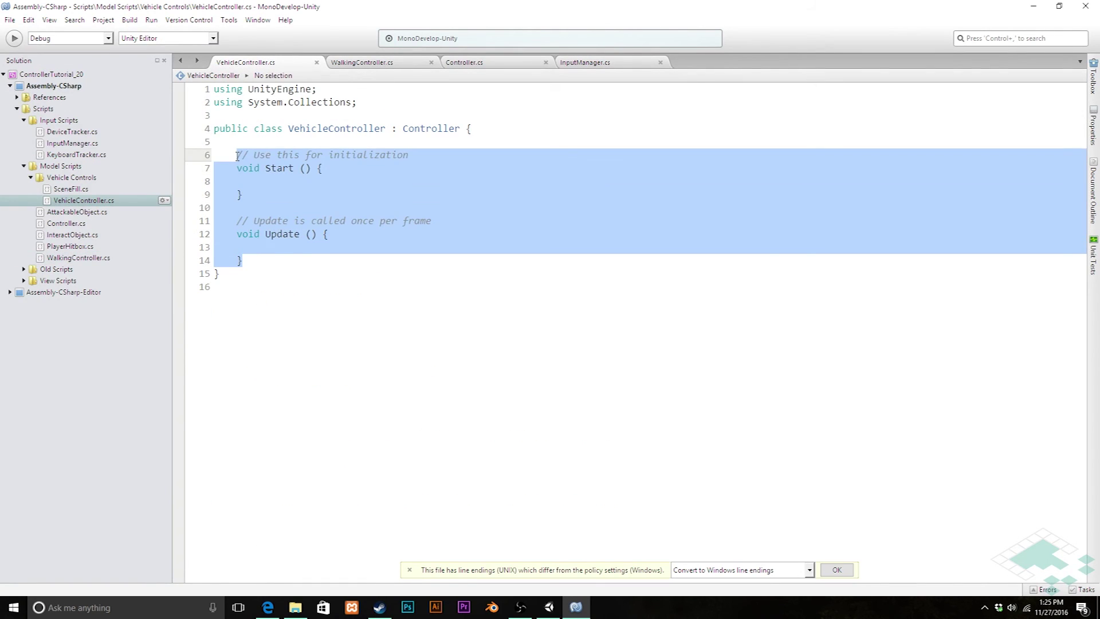
pyautogui.hotkey('ctrl', 'v')
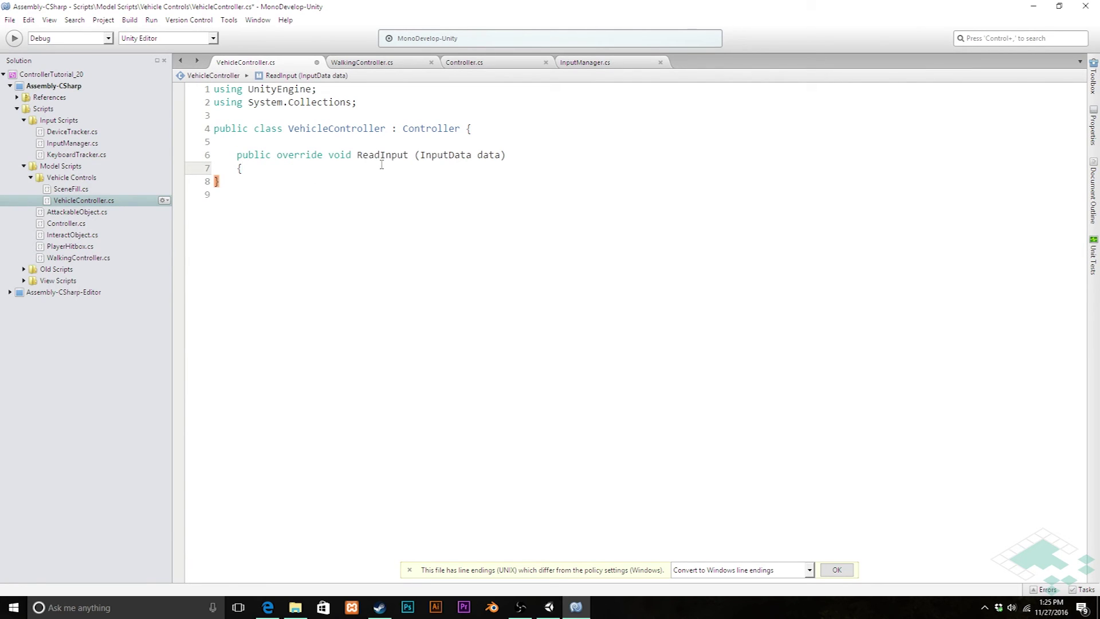
pyautogui.press('Return')
pyautogui.write('}')
pyautogui.press('Left')
pyautogui.press('Return')
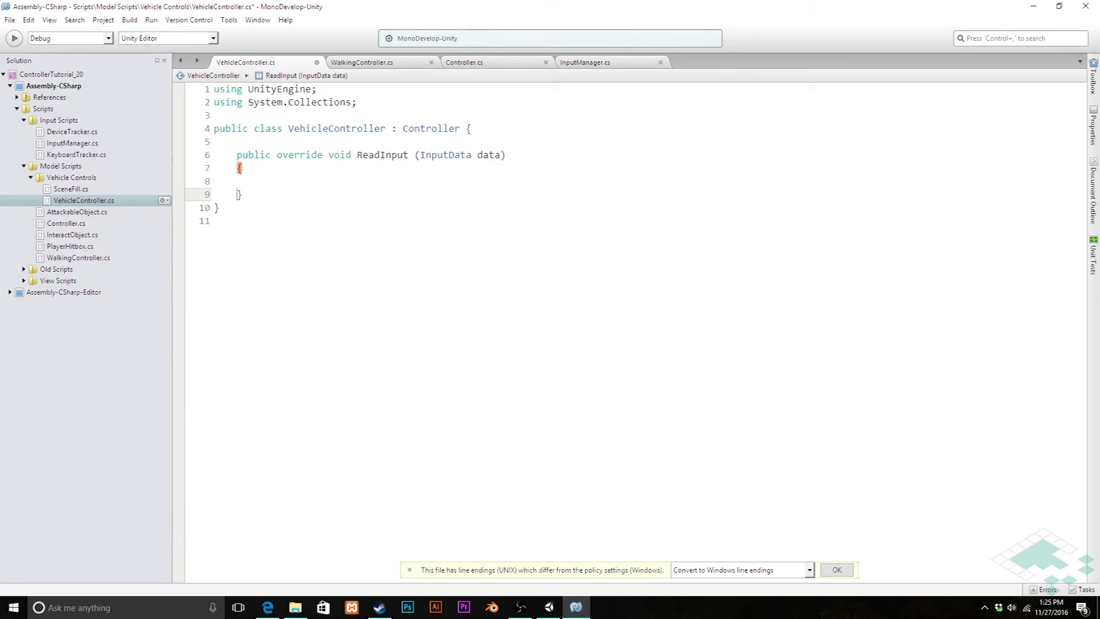
# Step: Add the comment '//register and execute vehicle controls' inside ReadInput, indented one level
pyautogui.click(242, 181)
pyautogui.write('//')
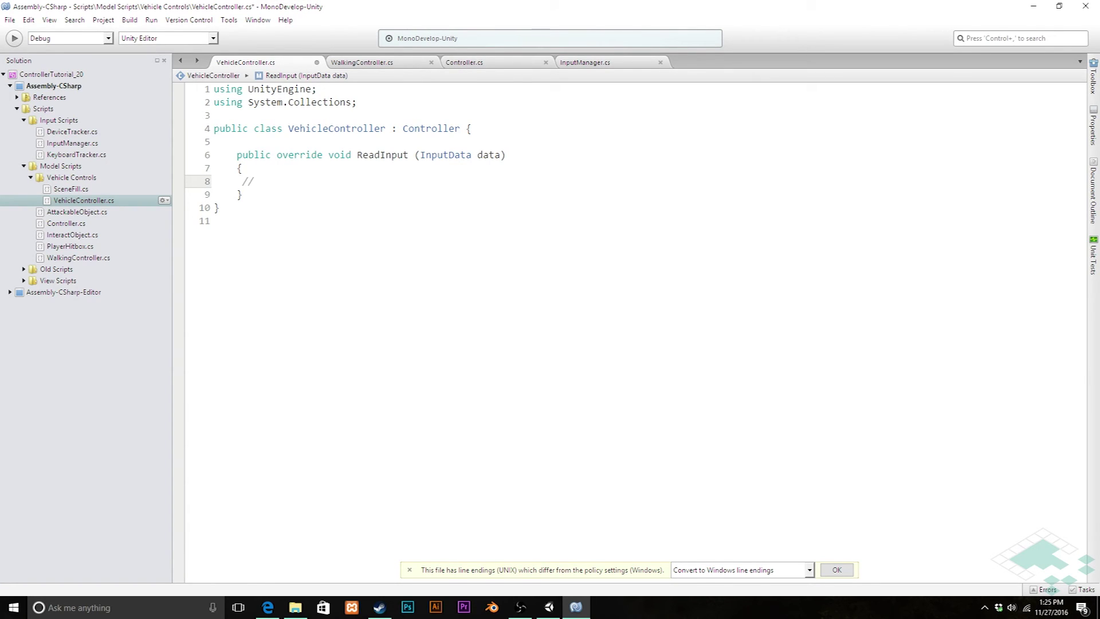
pyautogui.write('register d')
pyautogui.write('nd executer')
pyautogui.press('BackSpace')
pyautogui.write('vehicle controlls')
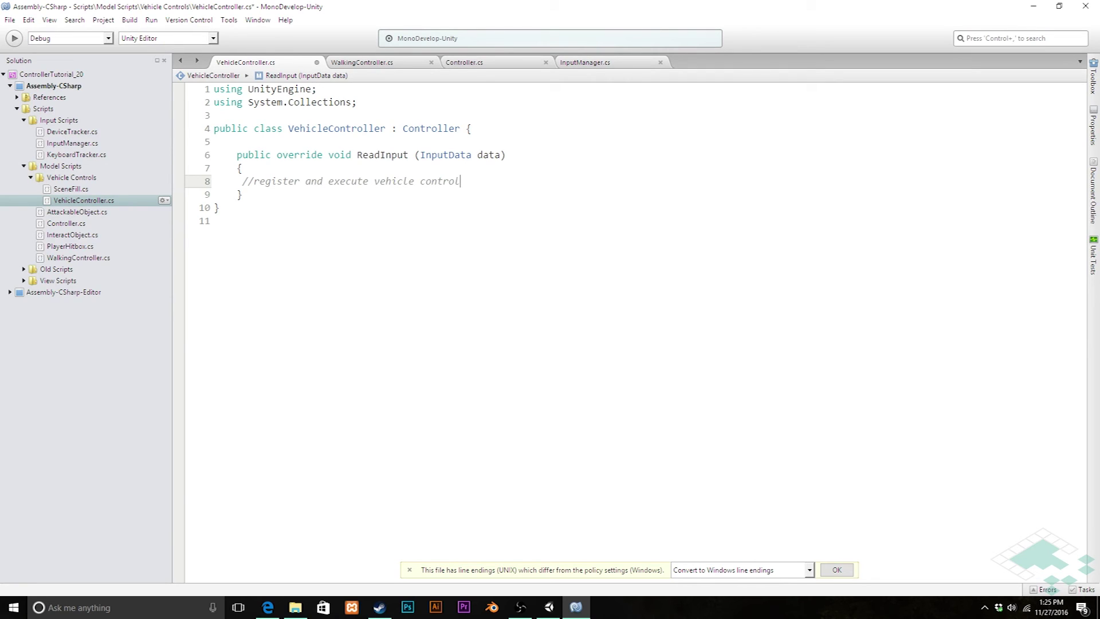
pyautogui.press('BackSpace')
pyautogui.press('BackSpace')
pyautogui.write('s')
pyautogui.press('Return')
pyautogui.press('Return')
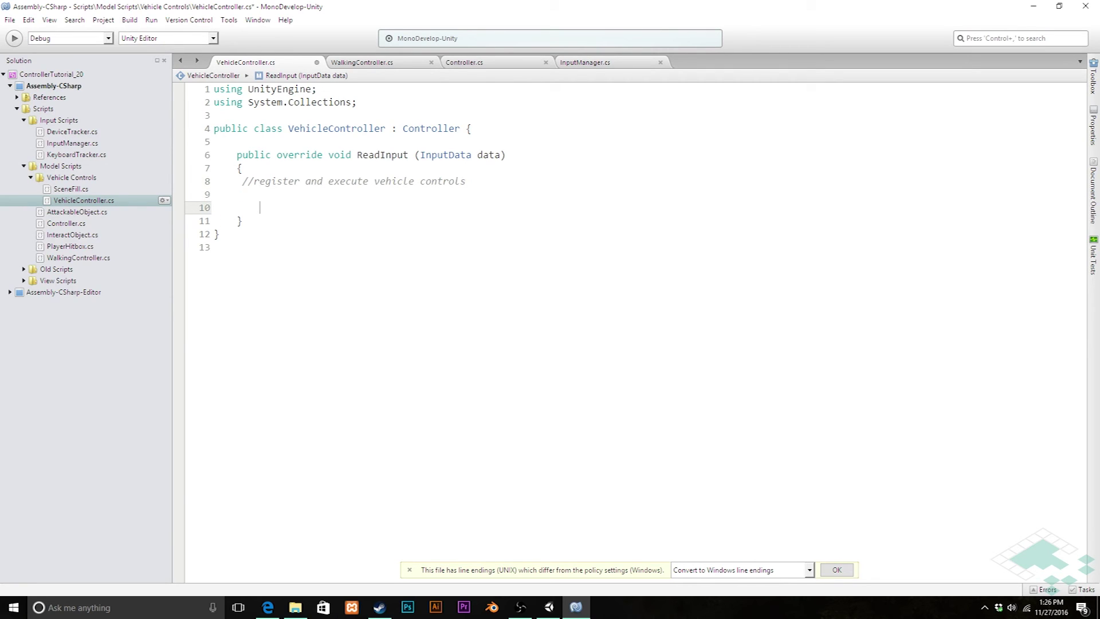
pyautogui.click(242, 181)
pyautogui.press('Tab')
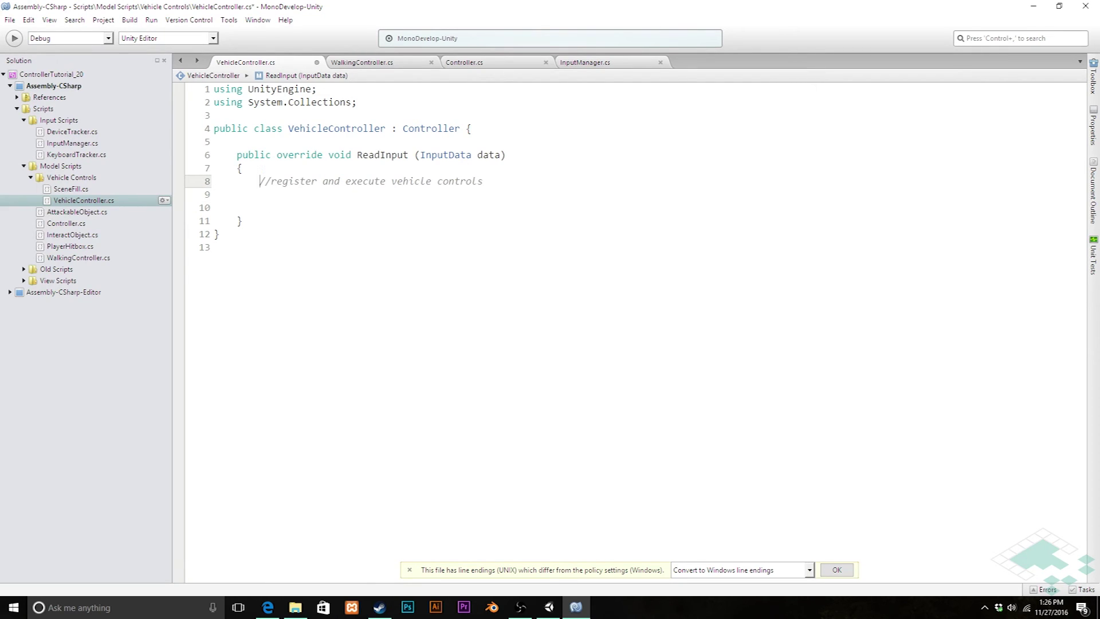
pyautogui.click(261, 209)
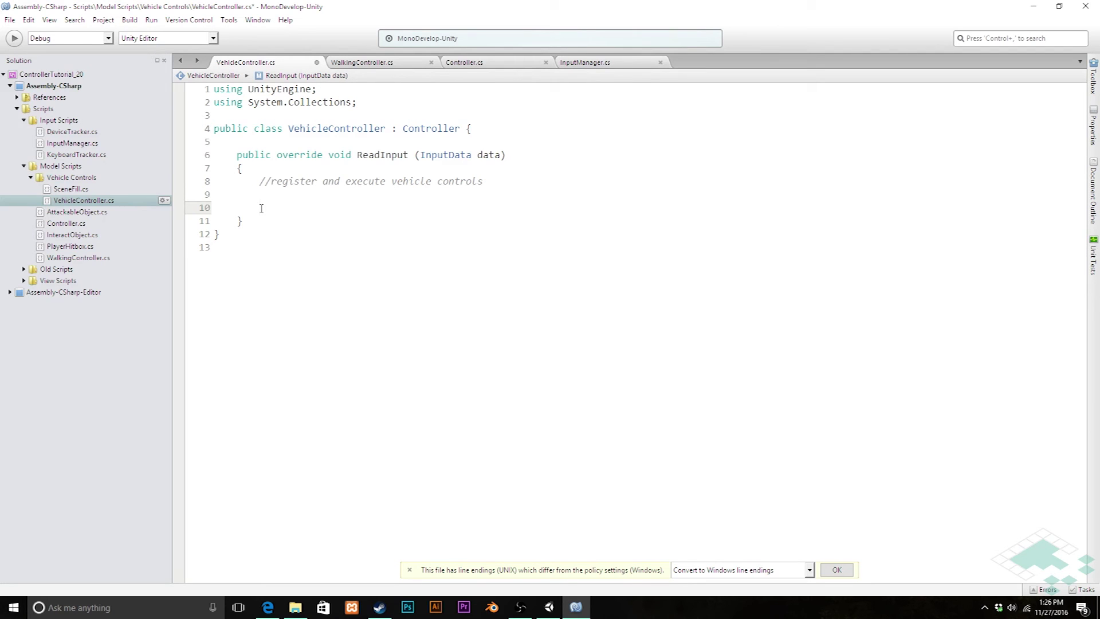
pyautogui.click(347, 63)
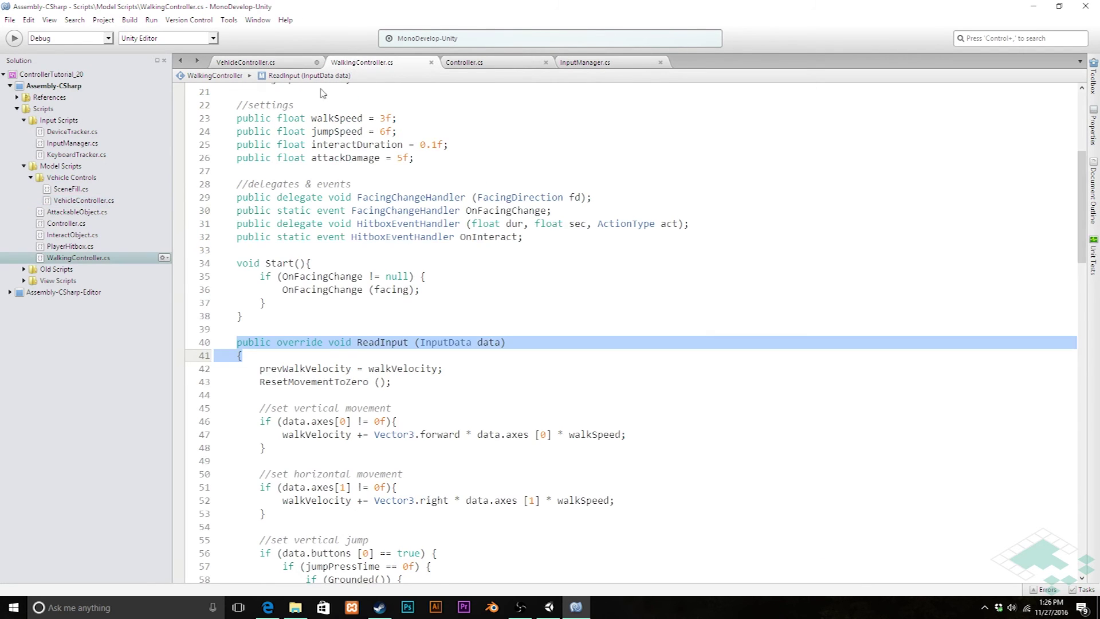
# Step: Copy the 'if (data.buttons [0] == true) {' line from WalkingController's jump block
pyautogui.scroll(-2, 365, 303)
pyautogui.scroll(-2, 365, 302)
pyautogui.scroll(-3, 321, 354)
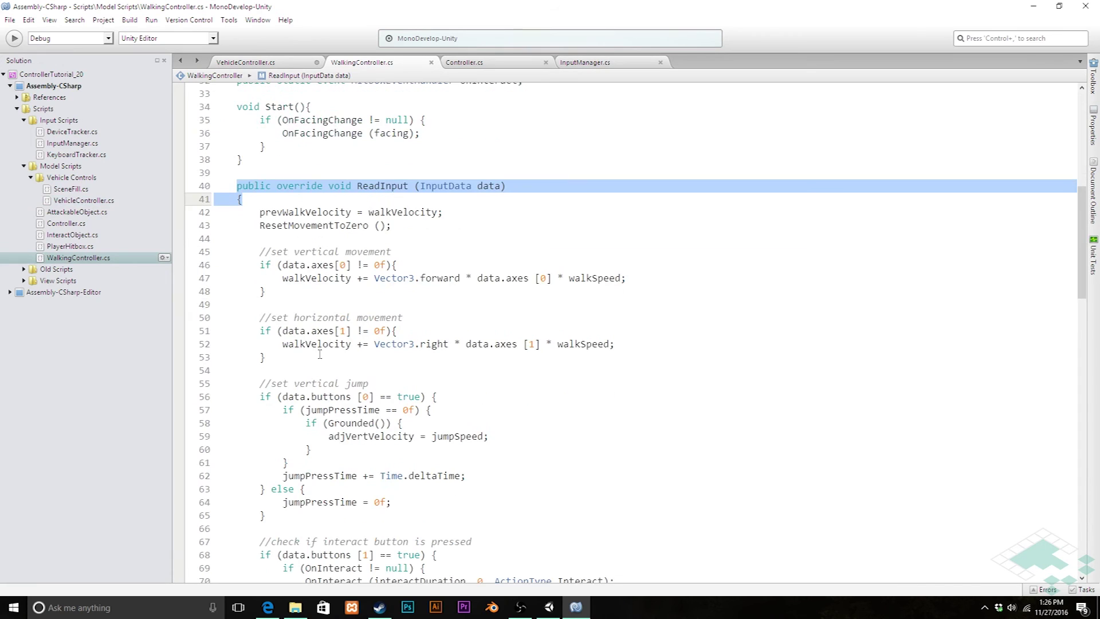
pyautogui.moveTo(260, 397); pyautogui.dragTo(373, 399)
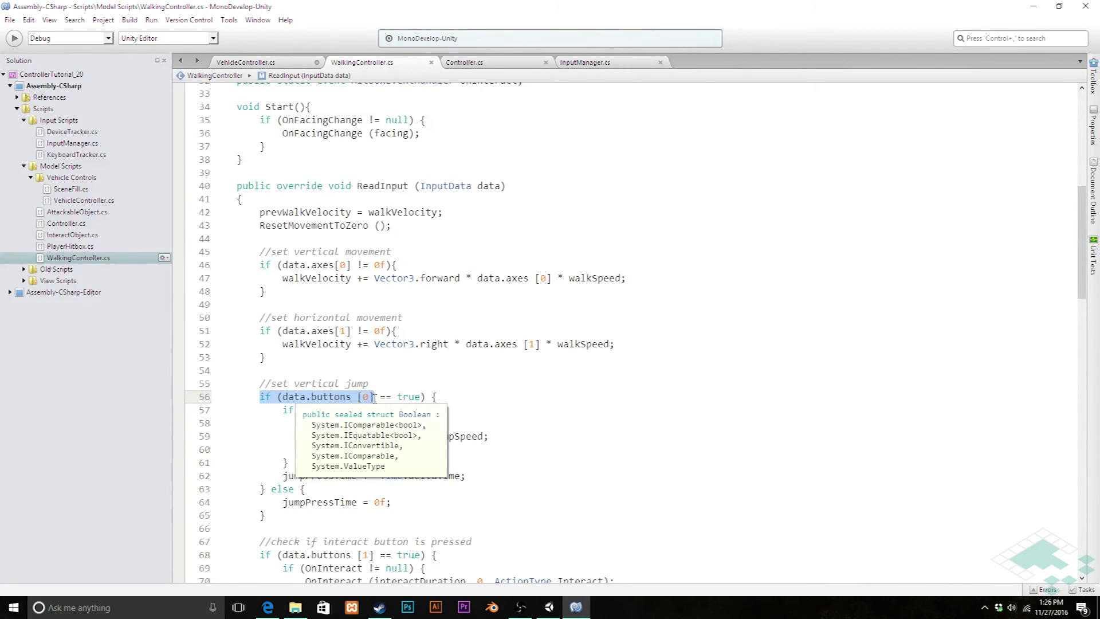
pyautogui.click(288, 396)
pyautogui.moveTo(262, 396); pyautogui.dragTo(468, 402)
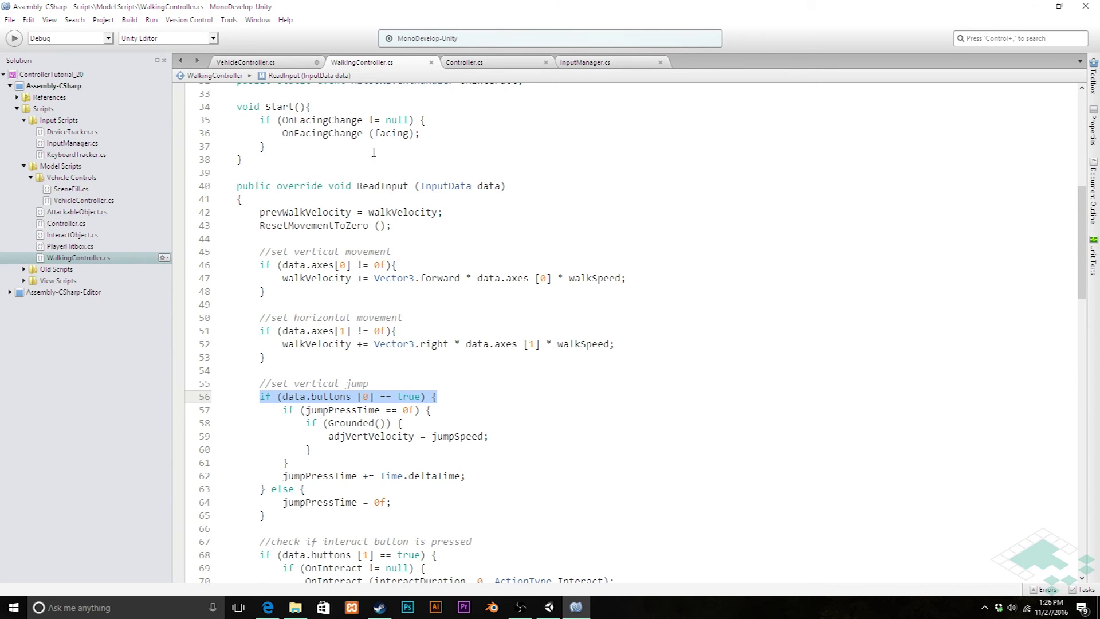
pyautogui.hotkey('ctrl', 'c')
pyautogui.click(281, 62)
# Step: Paste the button 0 if check into ReadInput, close its block, and save
pyautogui.hotkey('ctrl', 'v')
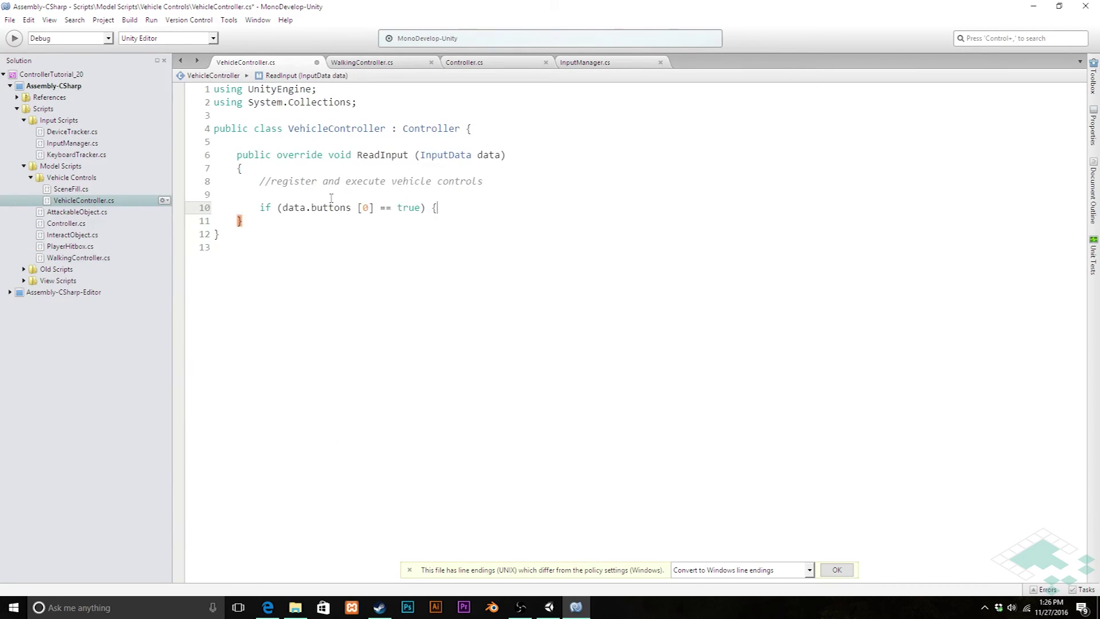
pyautogui.press('Return')
pyautogui.write('}')
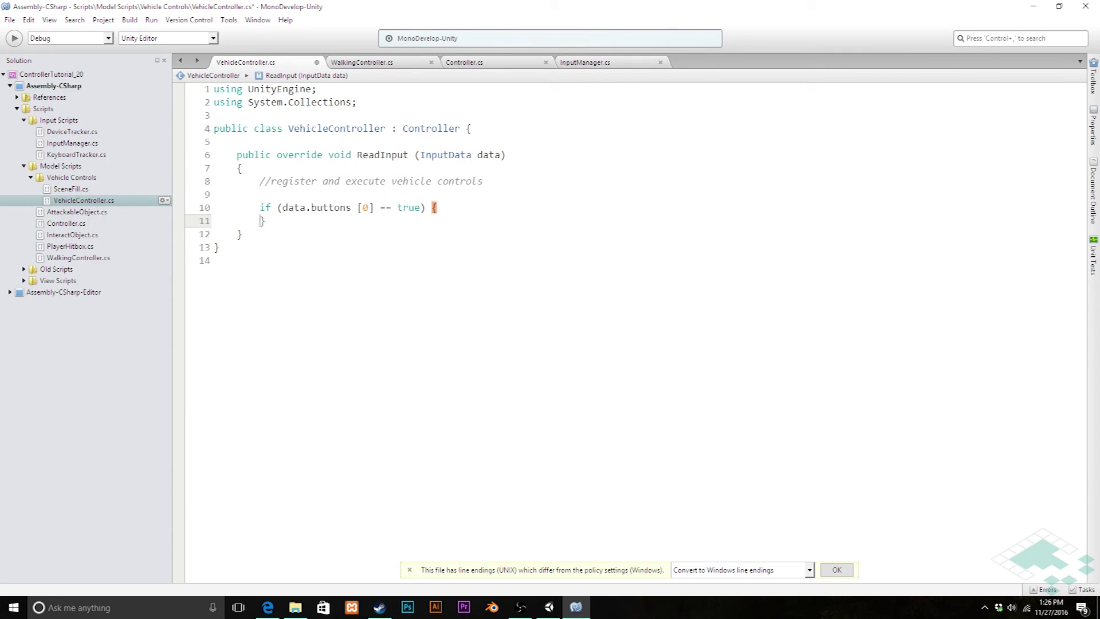
pyautogui.press('Return')
pyautogui.hotkey('ctrl', 's')
# Step: Add Debug.Log ("Accelerating vehicle."); inside the if block, save, and return to Unity
pyautogui.write('Debug.Log ')
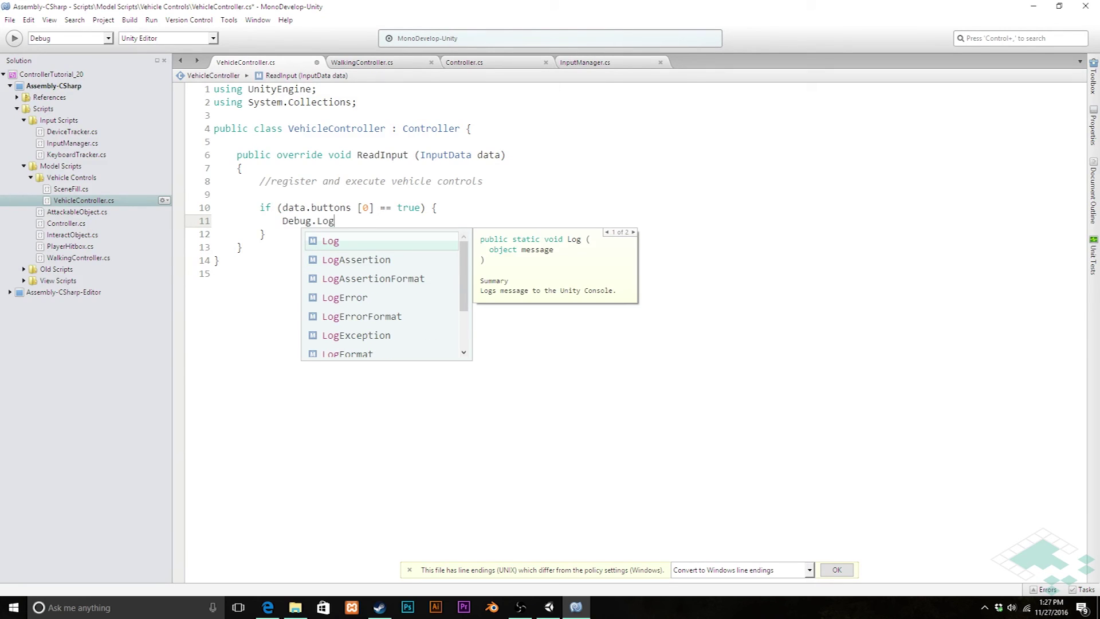
pyautogui.write('("A')
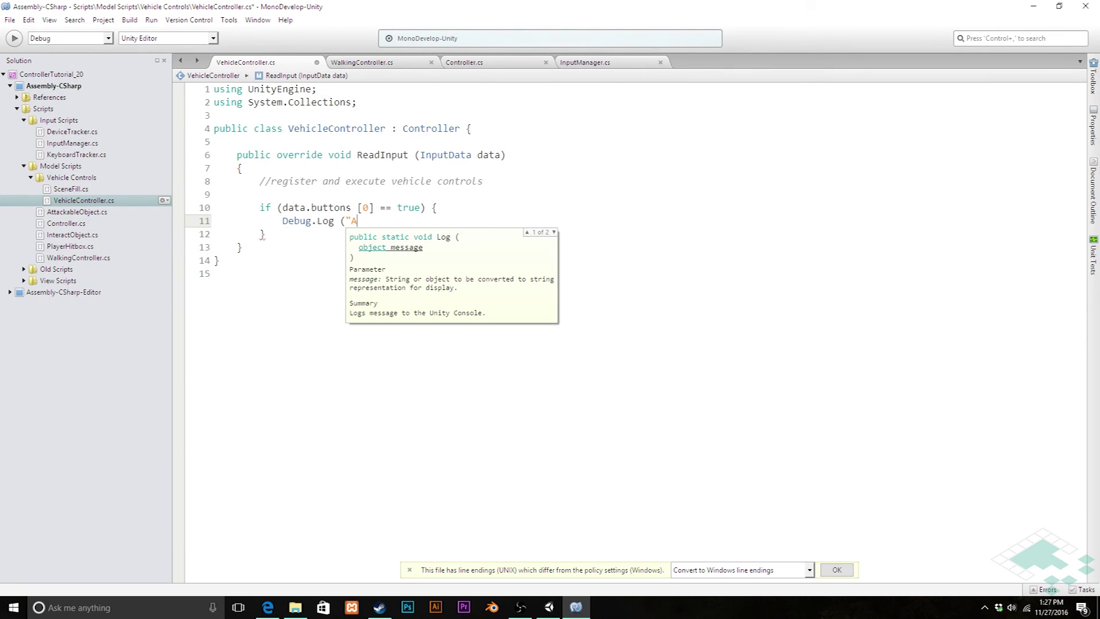
pyautogui.write('ccelerating vehicle.");')
pyautogui.hotkey('ctrl', 's')
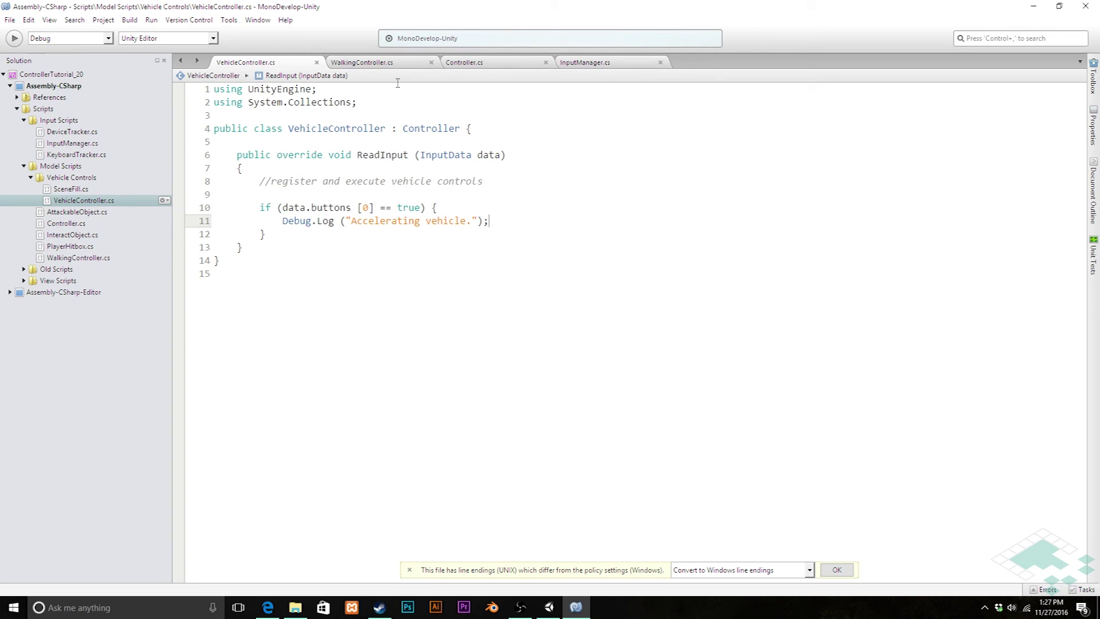
pyautogui.click(549, 608)
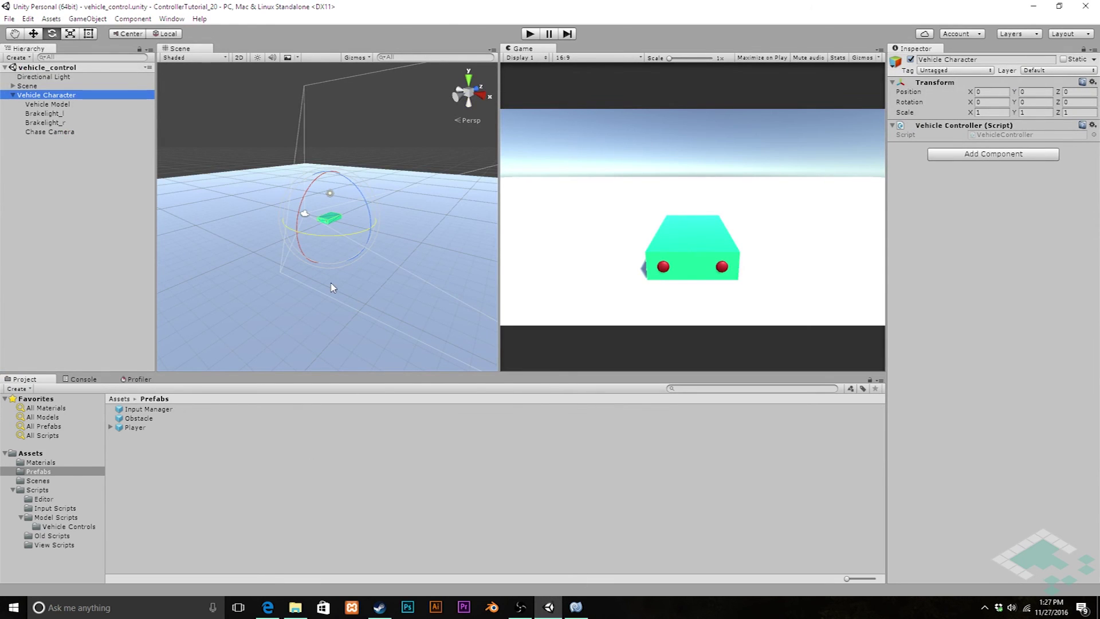
# Step: Drop the Input Manager prefab into the scene, assign Vehicle Character as its Controller, and save
pyautogui.click(44, 476)
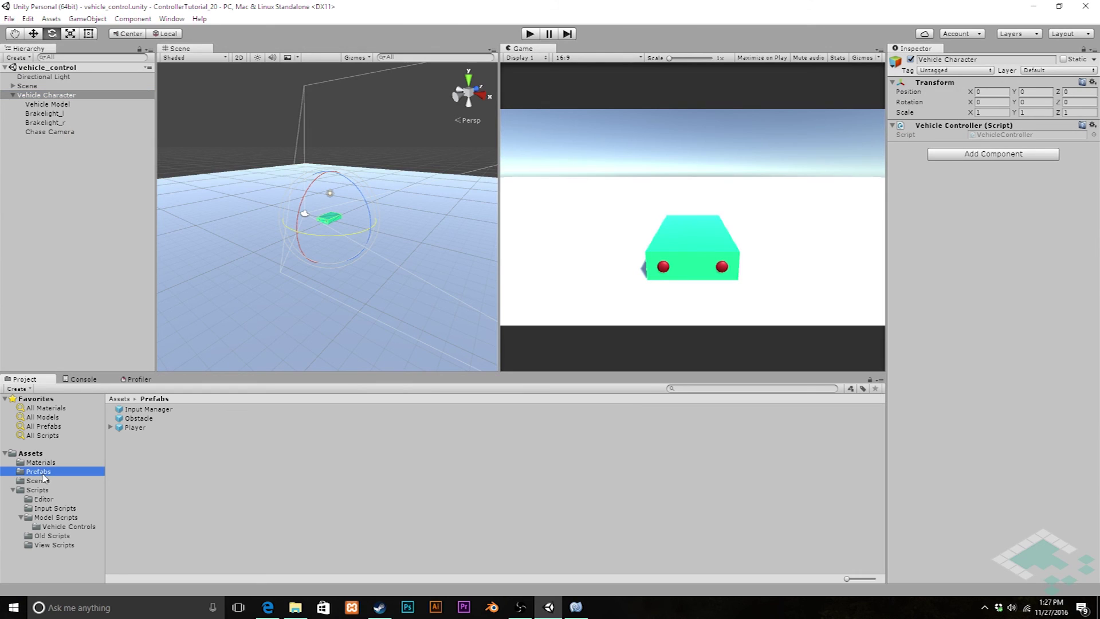
pyautogui.click(148, 410)
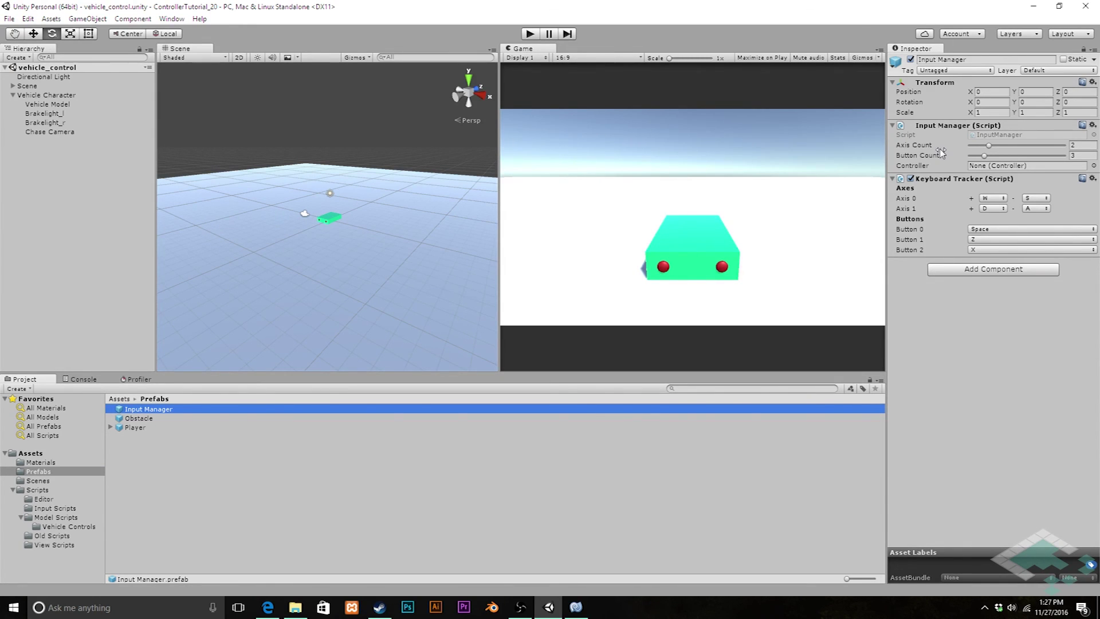
pyautogui.moveTo(148, 411); pyautogui.dragTo(103, 246)
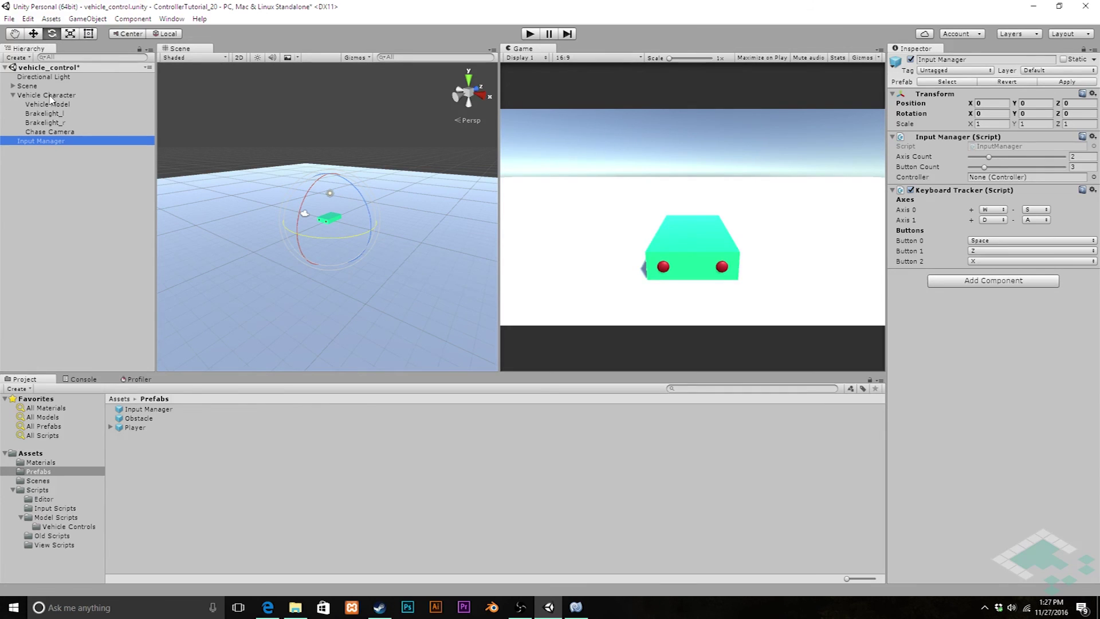
pyautogui.moveTo(51, 97); pyautogui.dragTo(997, 176)
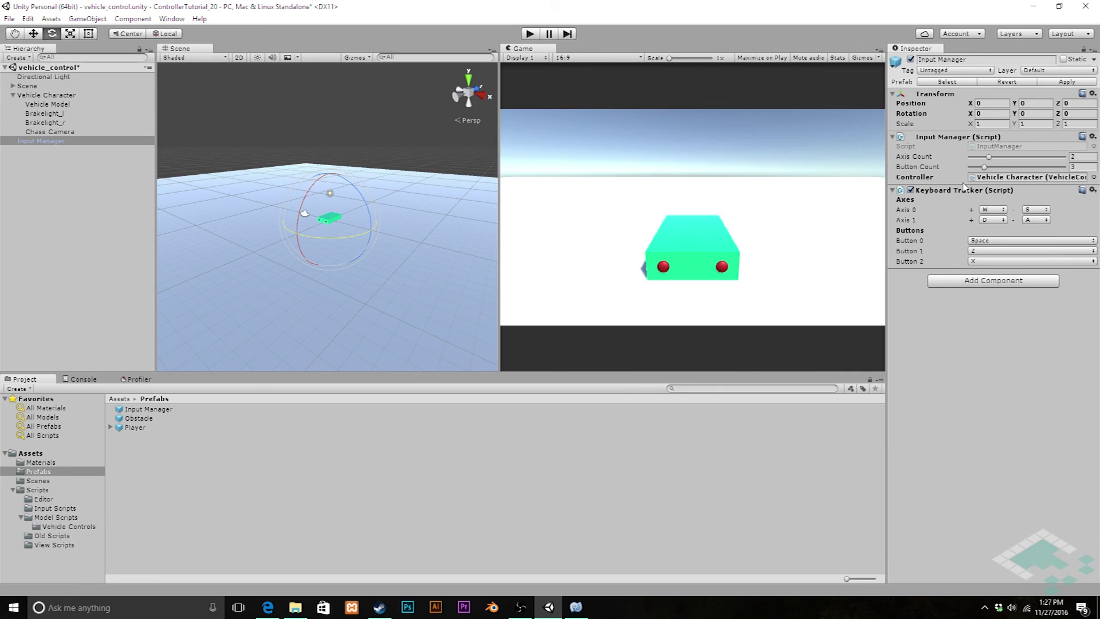
pyautogui.hotkey('ctrl', 's')
# Step: Play the scene with the Console showing and trigger accelerate to produce 'Accelerating vehicle.' logs
pyautogui.click(532, 35)
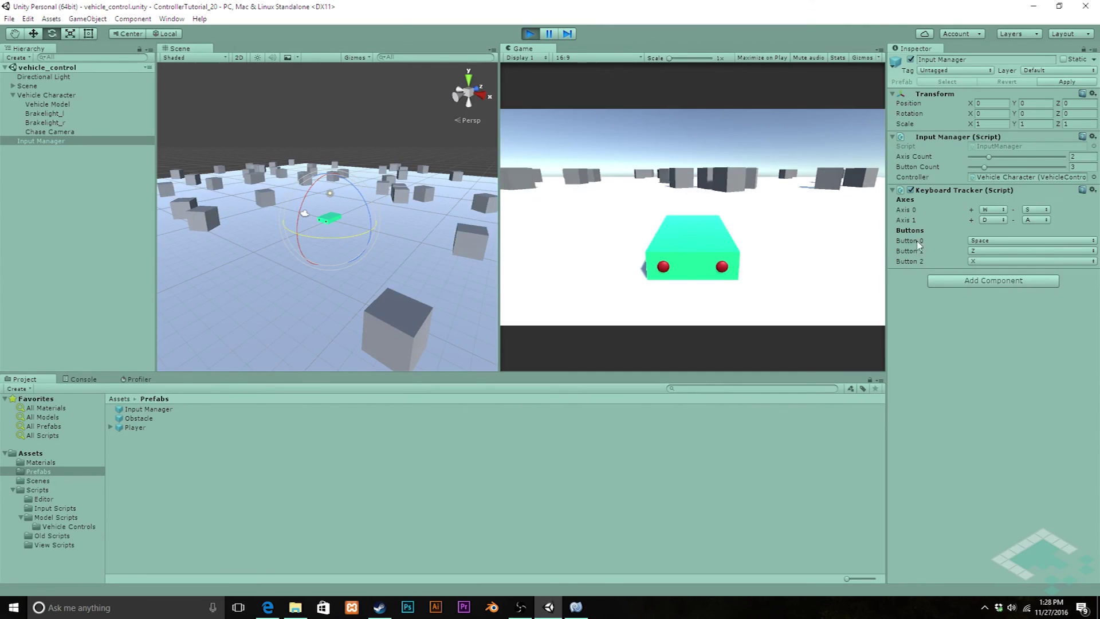
pyautogui.click(82, 379)
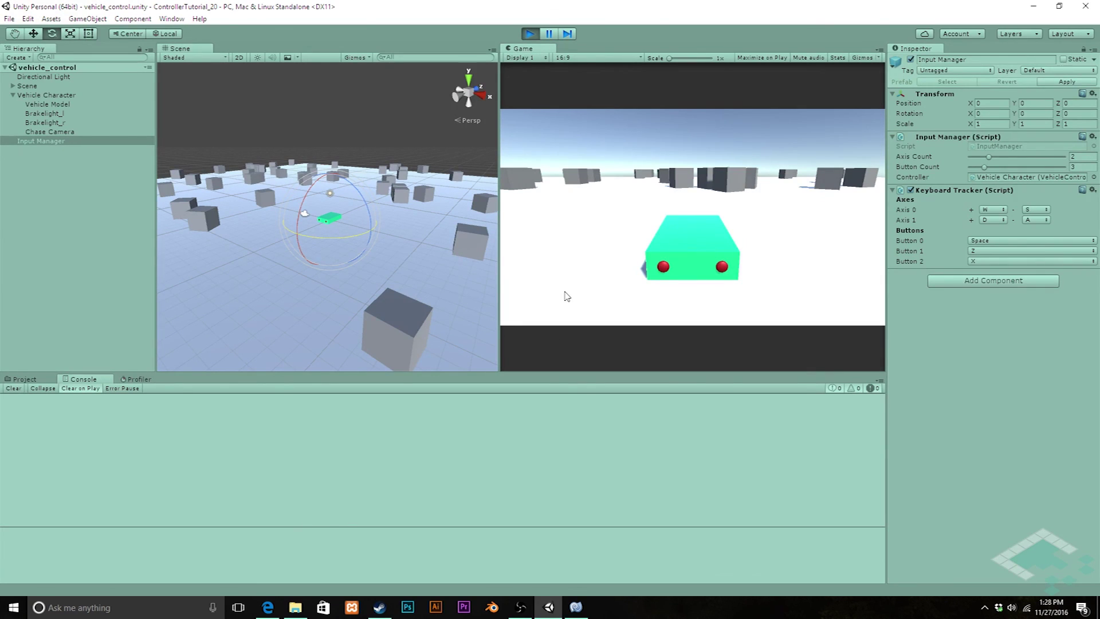
pyautogui.press('w')
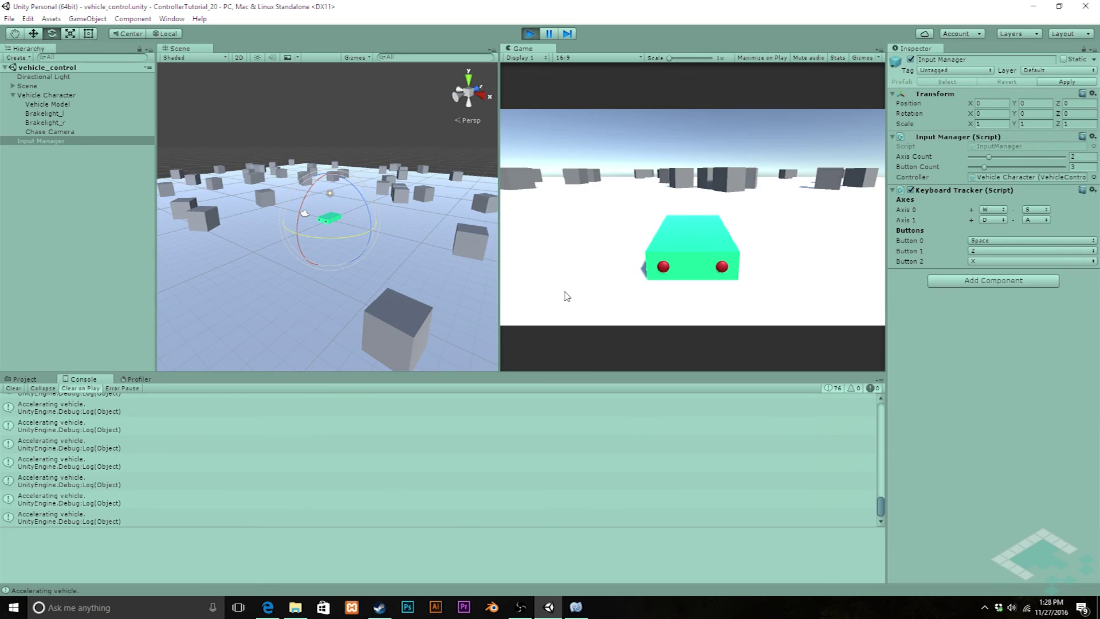